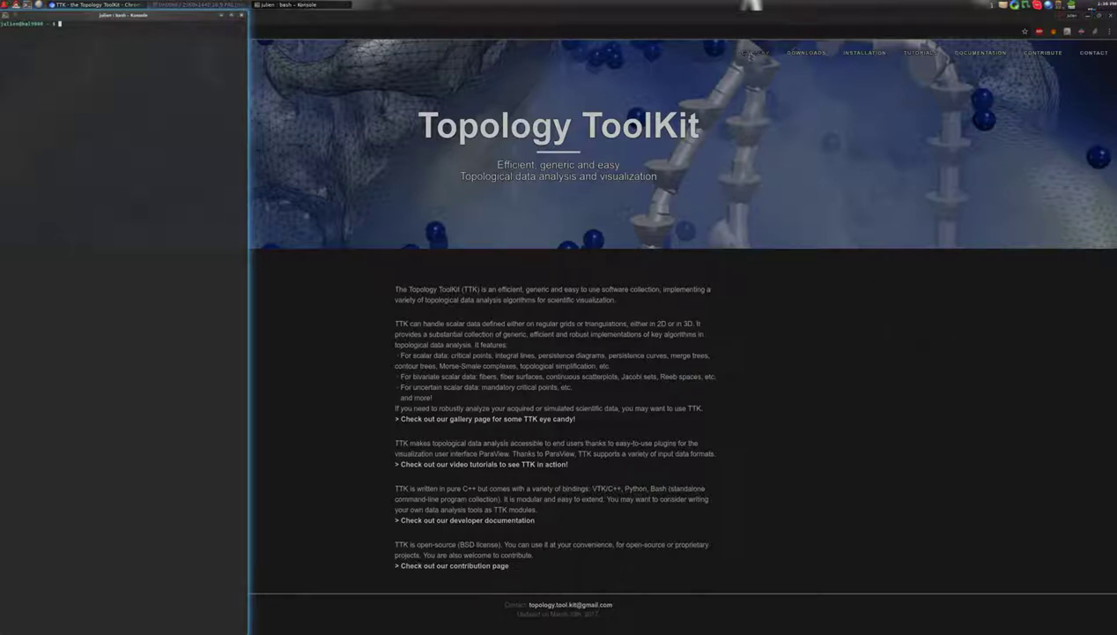
Step: Open the gallery page of the Topology ToolKit website and look through its demos
click(751, 53)
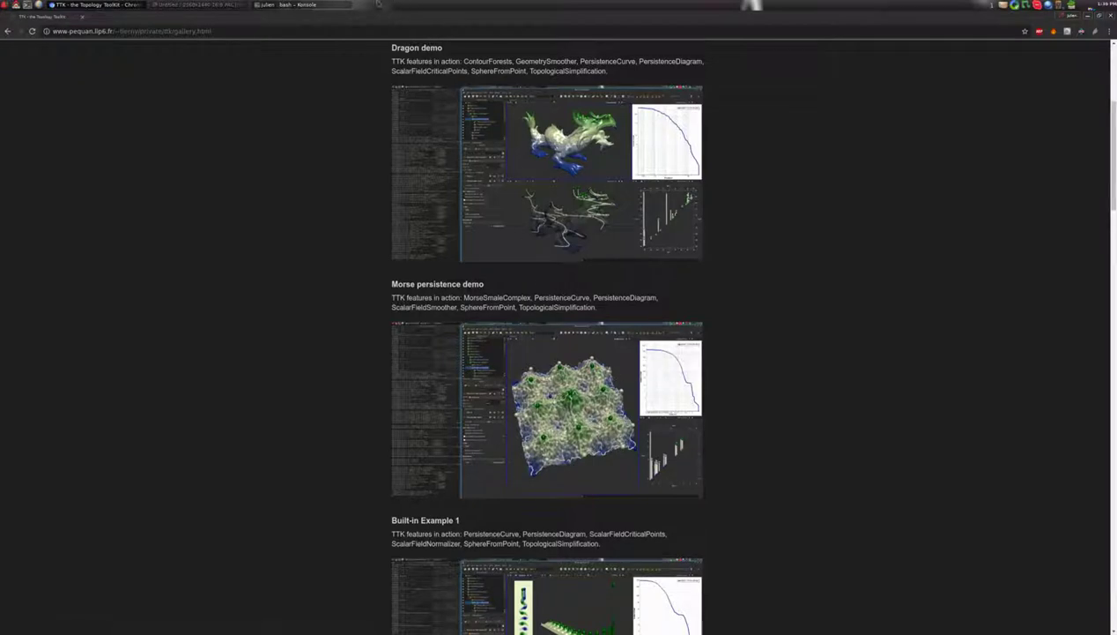
Step: Switch to the Konsole terminal and change into the ttk directory
click(328, 5)
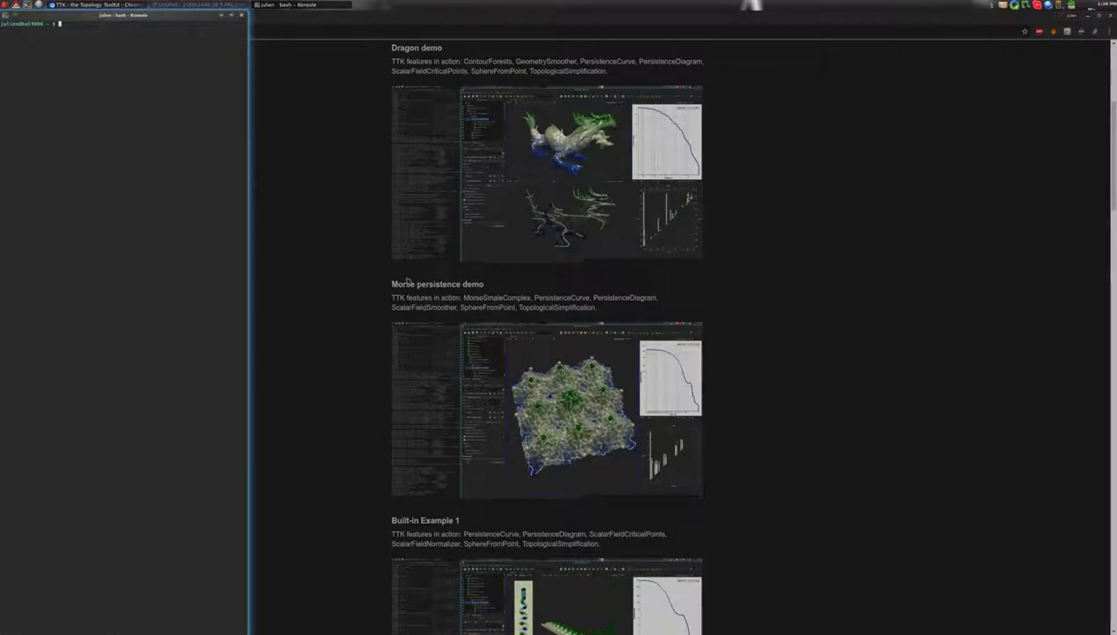
text(cd )
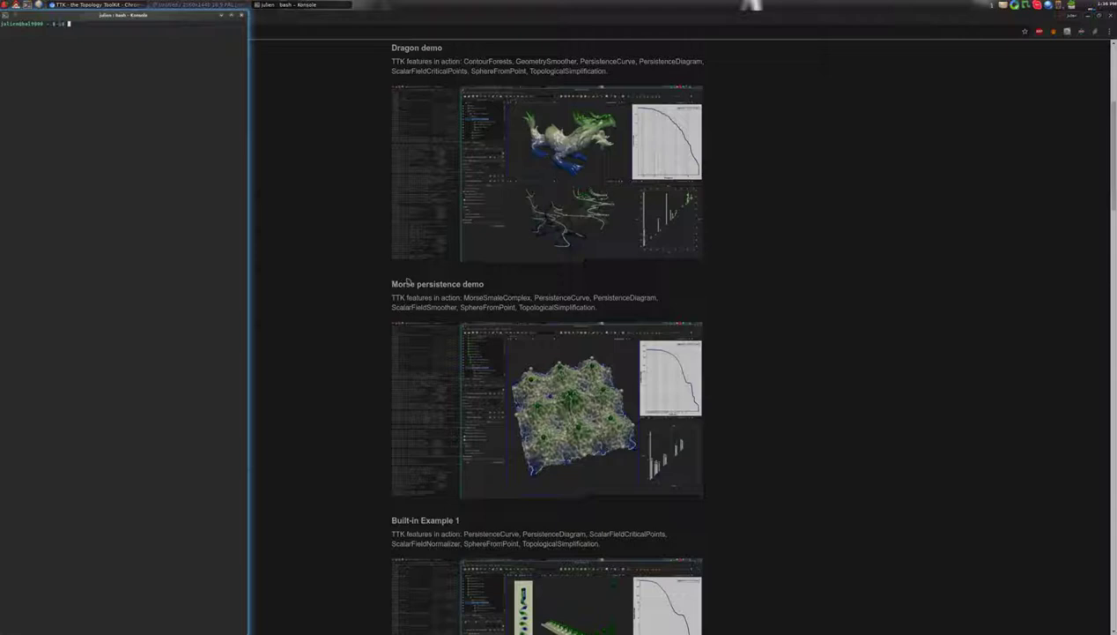
text( ttk/)
key(Tab)
key(Return)
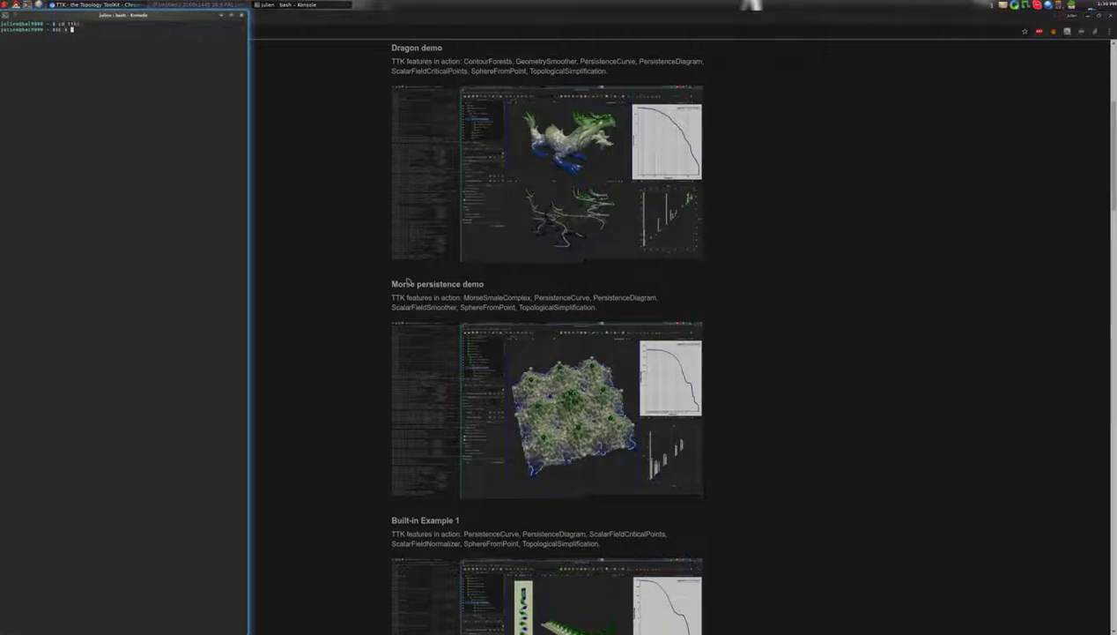
Step: List the contents of the ttk directory and change into the ttk-data-0.9 folder
text(n)
key(Return)
text(l9000 ~/ttk $)
key(Return)
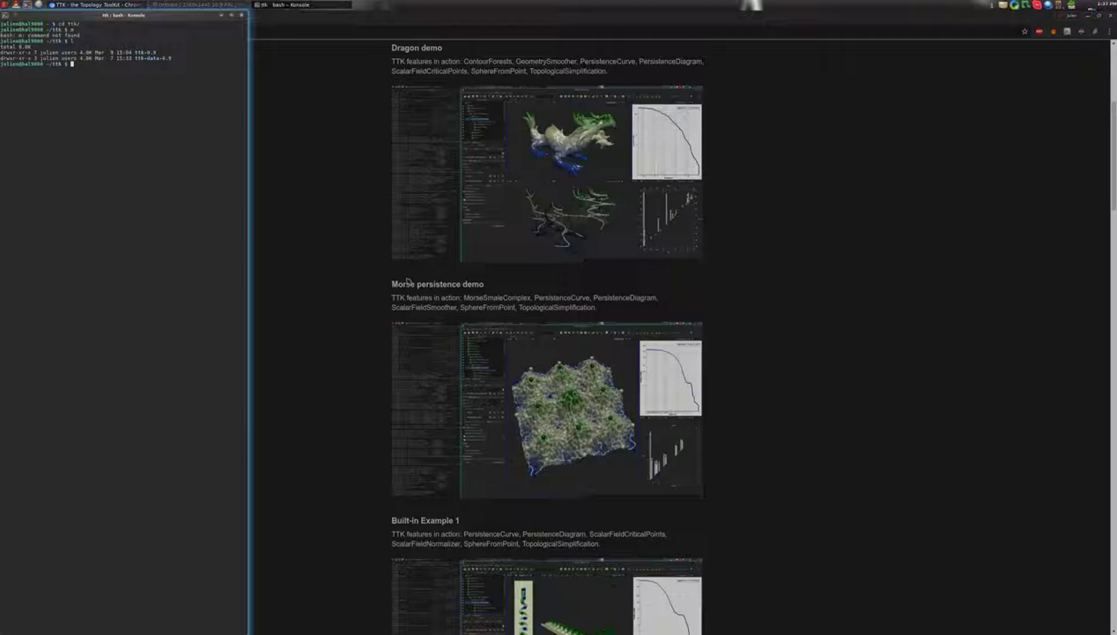
text(cd ttk-data-0.9/)
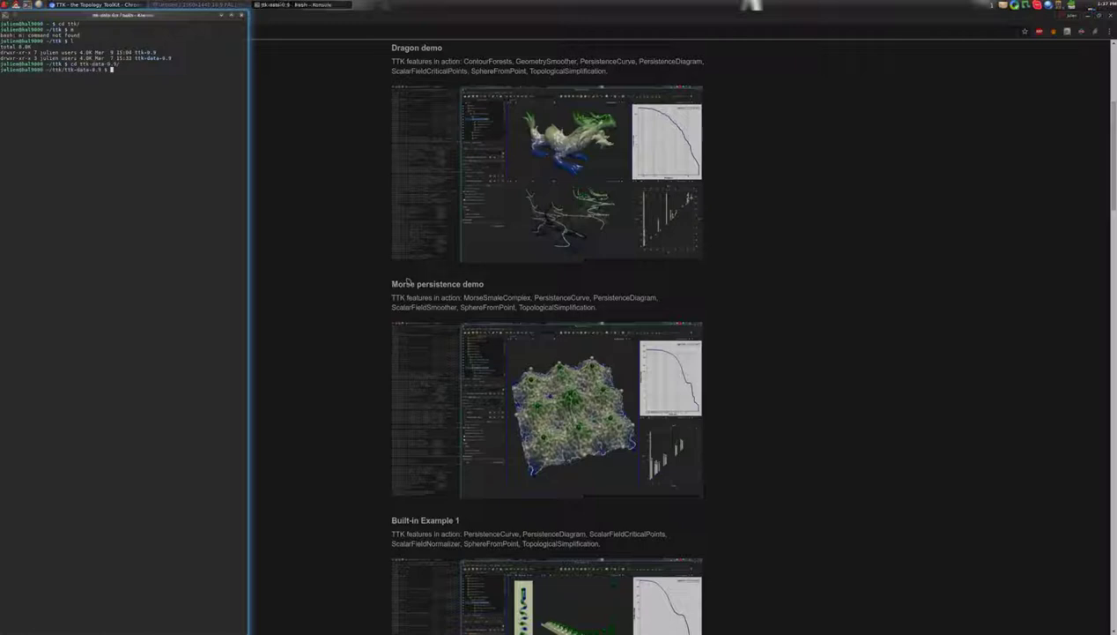
Step: Launch ParaView from the terminal with the Morse persistence demo state from the states folder
text(paraview)
text( --them)
text(ates/)
text(morse)
key(Tab)
key(Return)
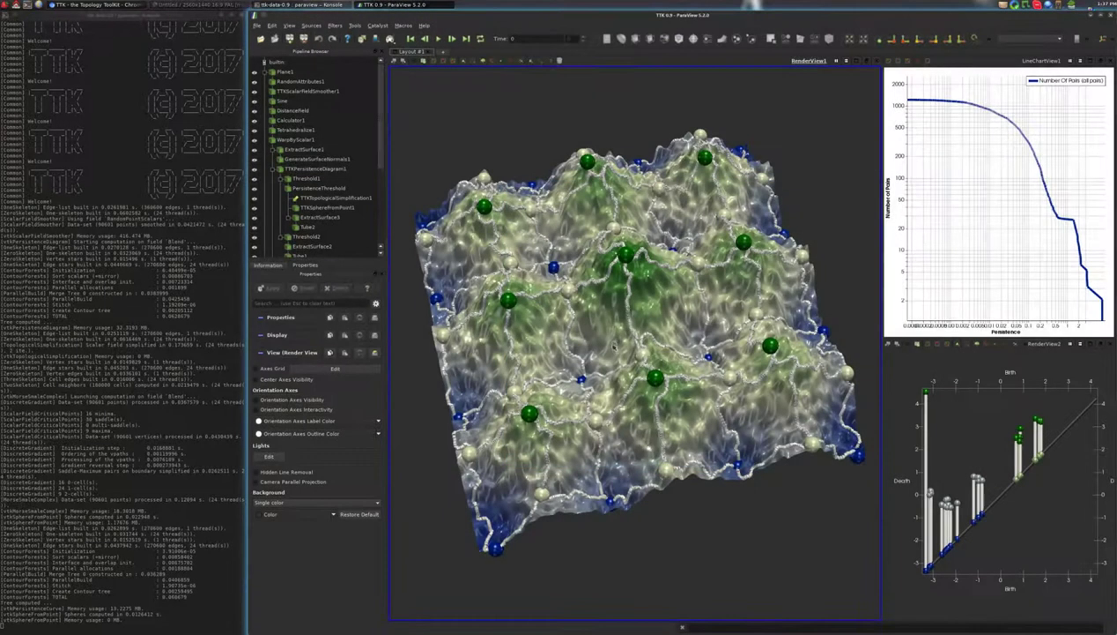
Step: Examine the 3D terrain's critical point spheres and the separatrix lines connecting them from several angles and up close
mouse_move(629, 327)
mouse_down()
mouse_move(629, 339)
mouse_move(624, 313)
mouse_move(629, 331)
mouse_move(609, 333)
mouse_move(646, 334)
mouse_up()
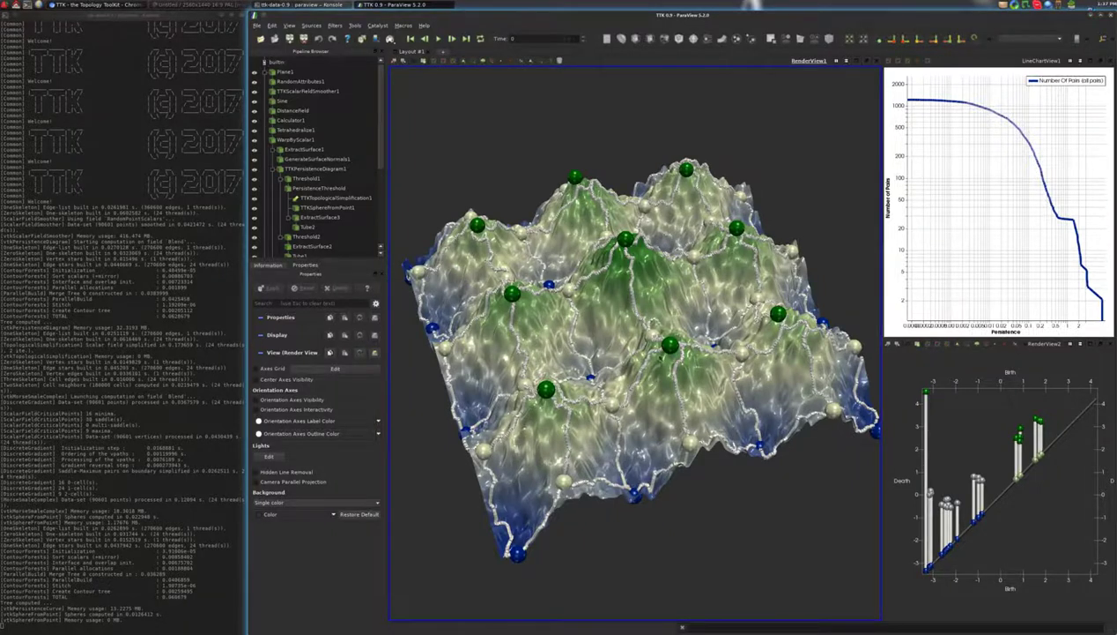
drag(660, 356, 661, 395)
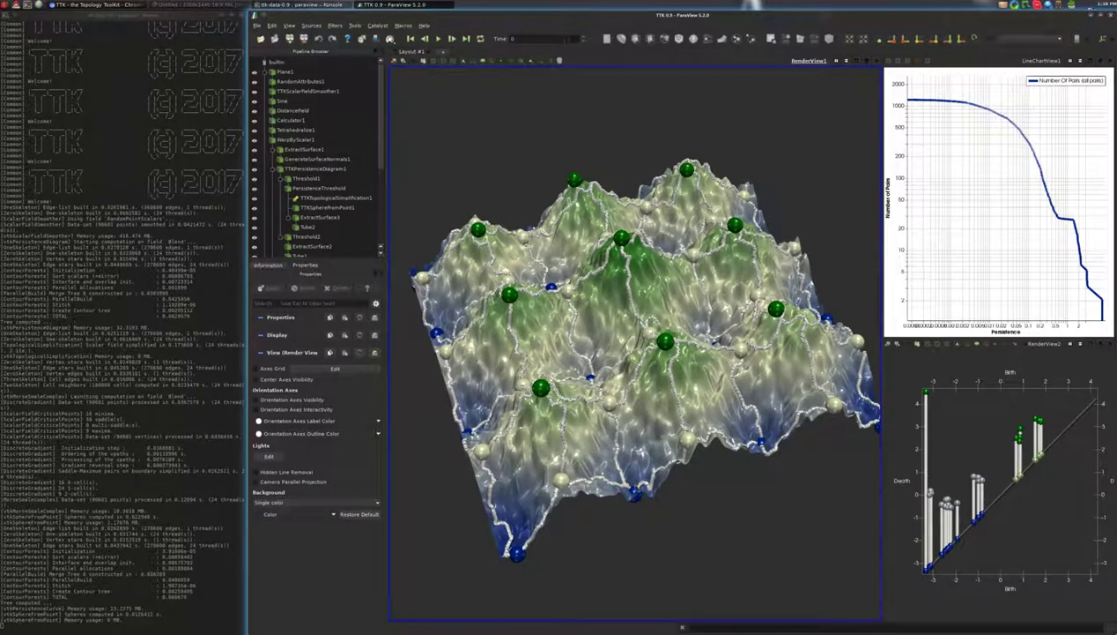
drag(635, 493, 657, 443)
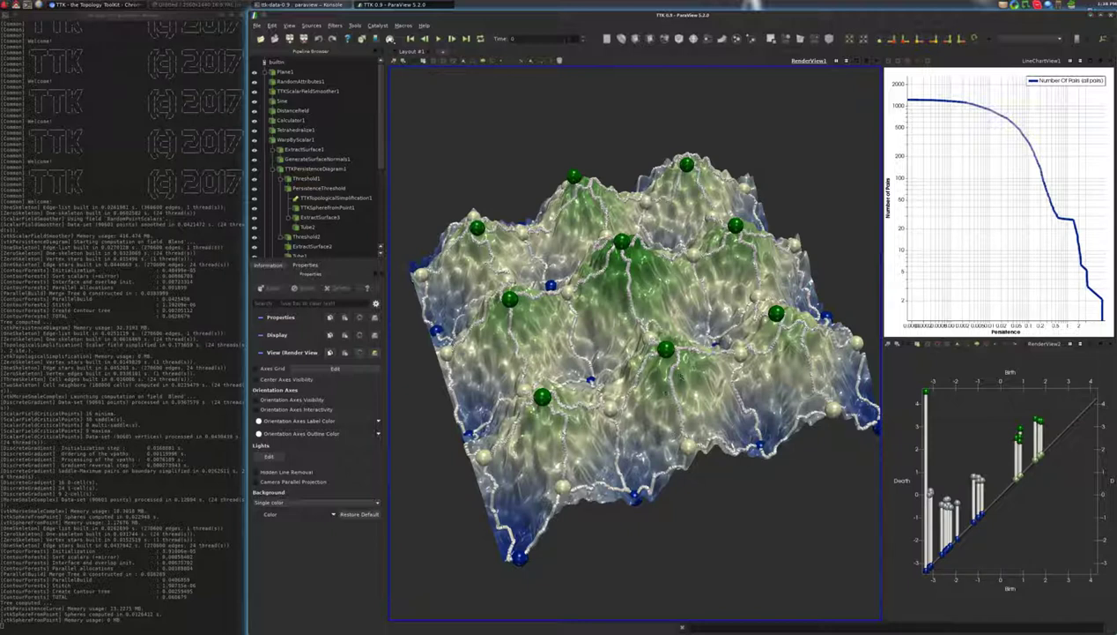
drag(643, 435, 637, 499)
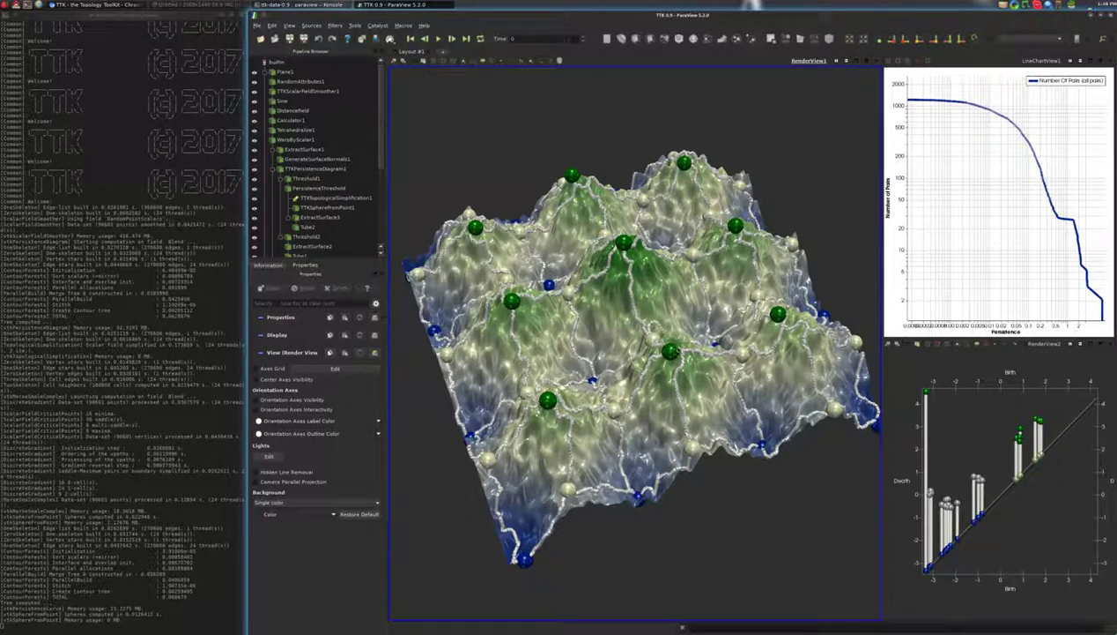
scroll(628, 381, up, 5)
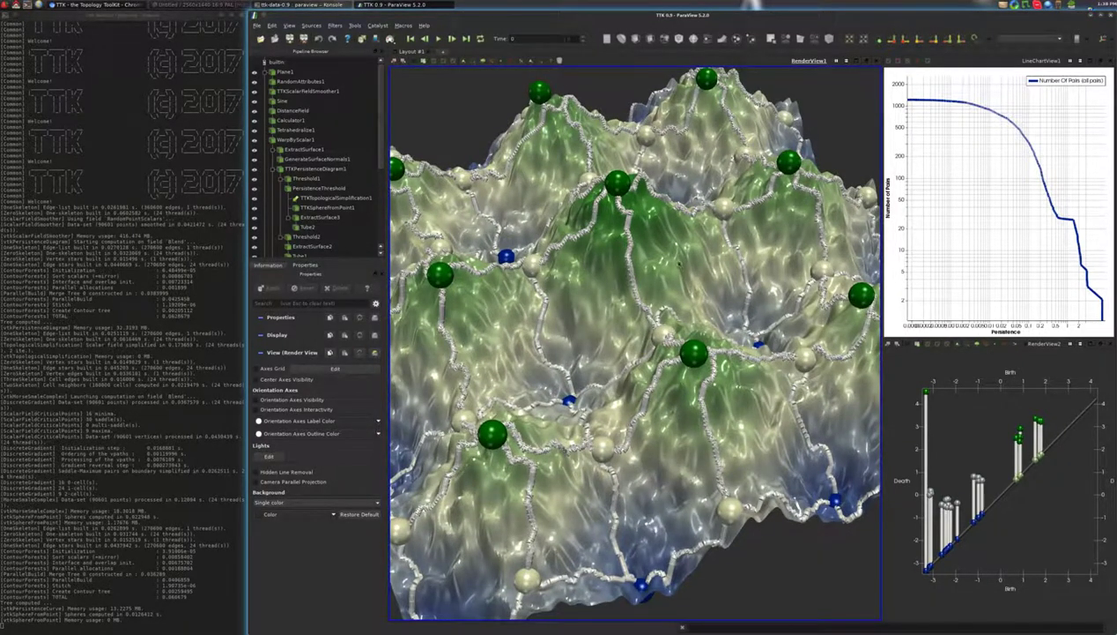
drag(595, 326, 597, 382)
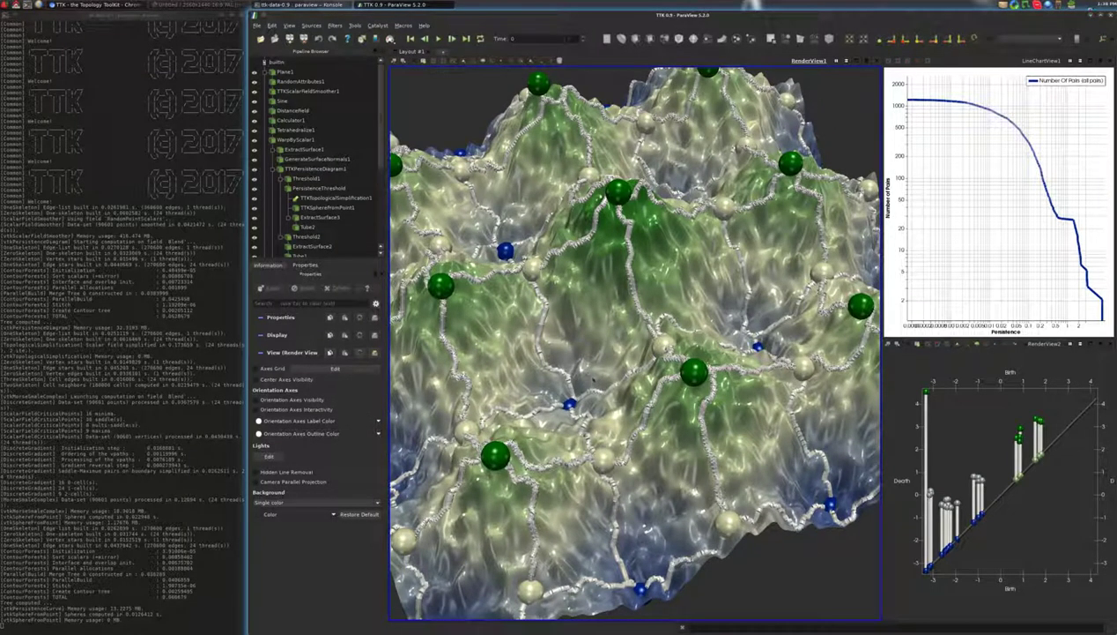
scroll(583, 310, down, 4)
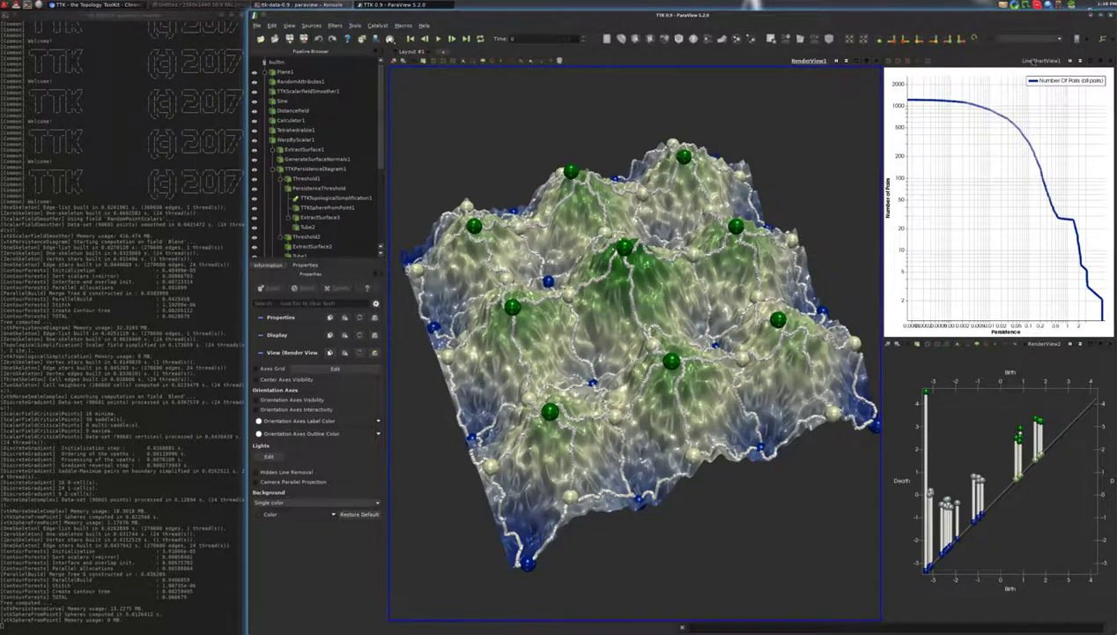
Step: Examine the persistence curve in the line chart, reading its points around the start of the plateau
click(992, 60)
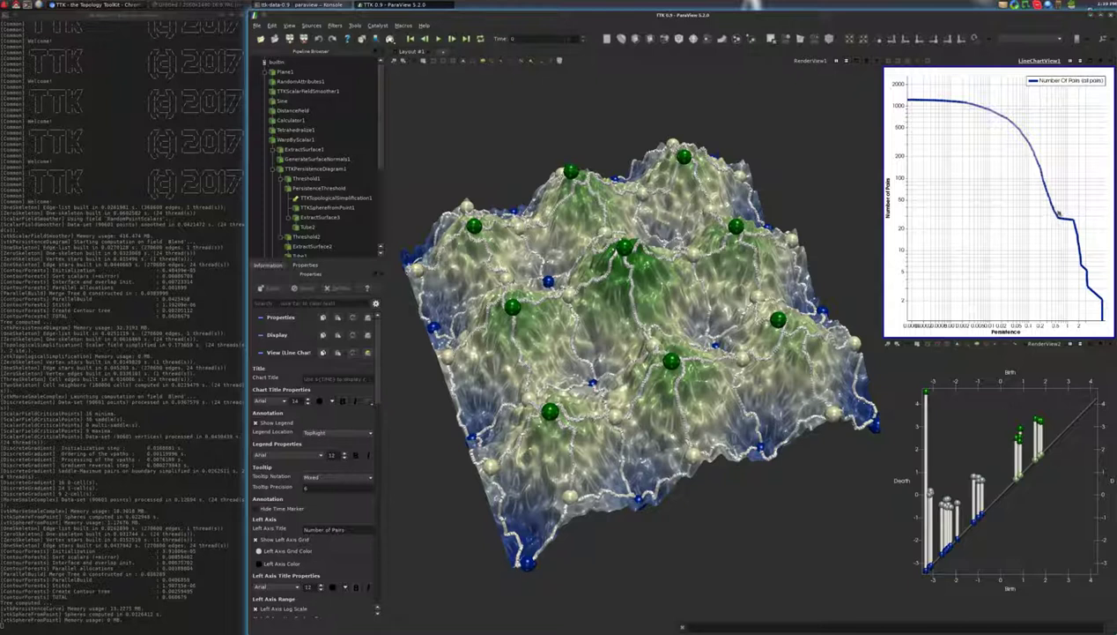
mouse_move(998, 115)
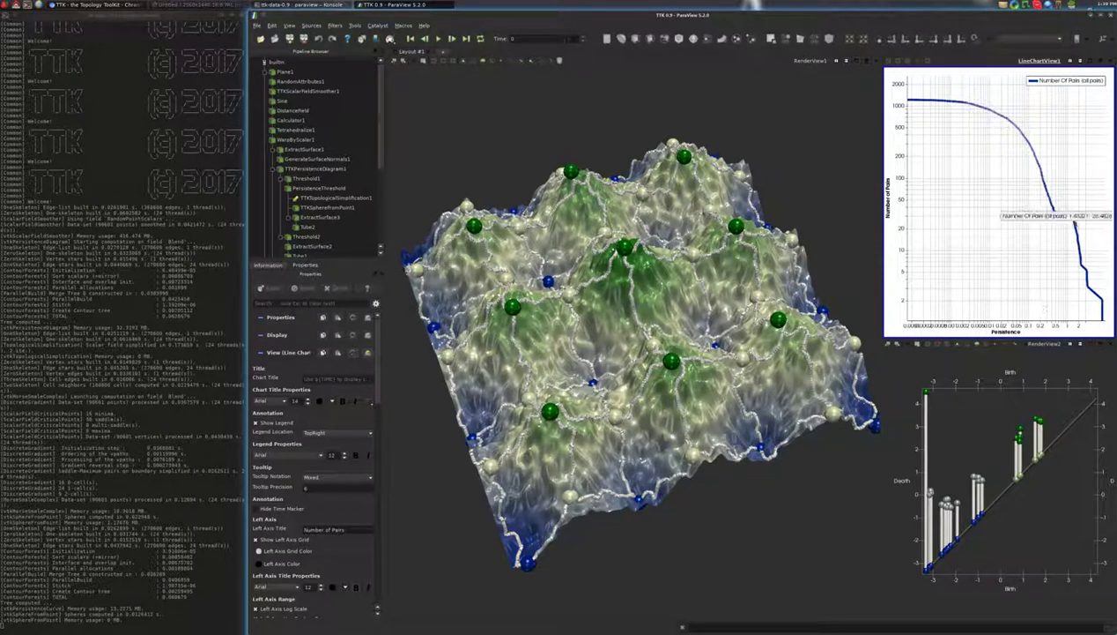
mouse_move(1103, 302)
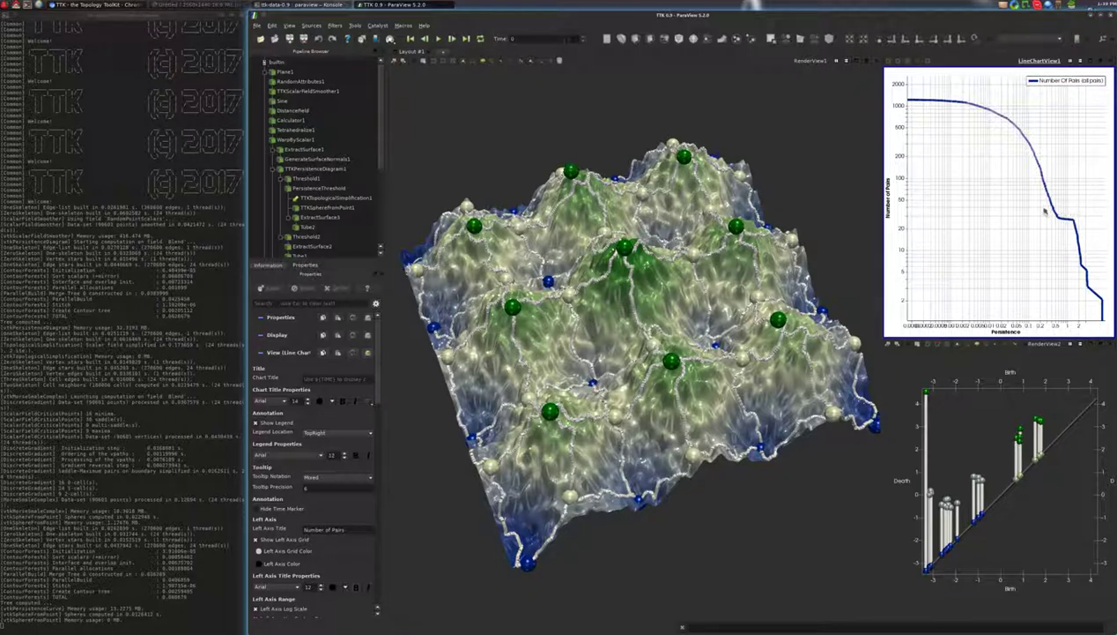
mouse_move(1055, 215)
mouse_move(1064, 225)
Step: Inspect the persistence diagram's birth-death bars and compare them with the critical points on the terrain
click(1039, 366)
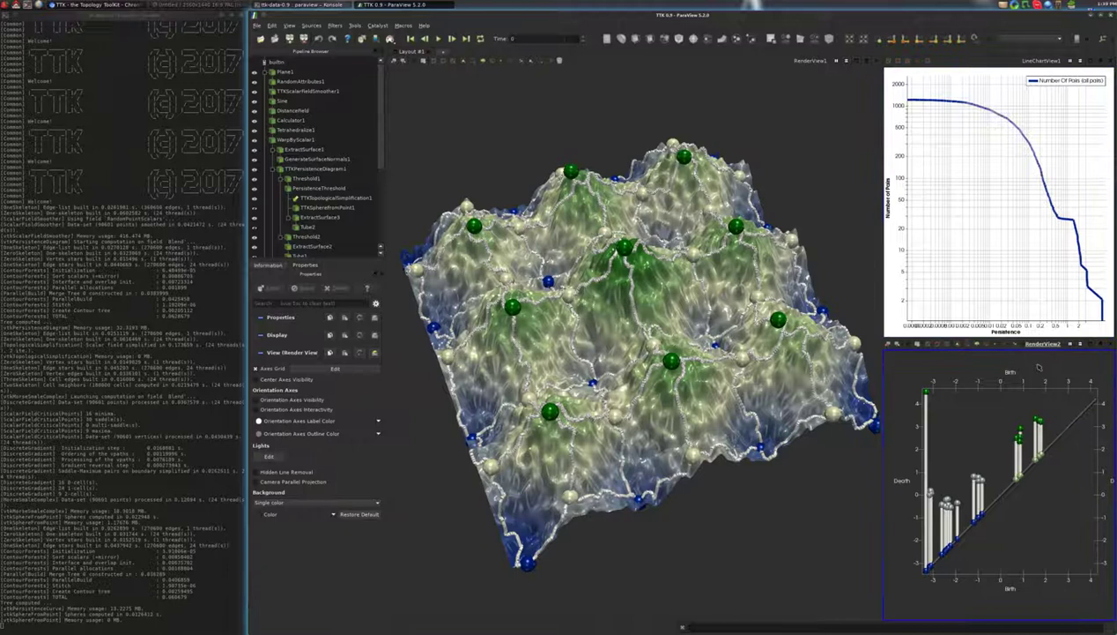
drag(1007, 421, 990, 454)
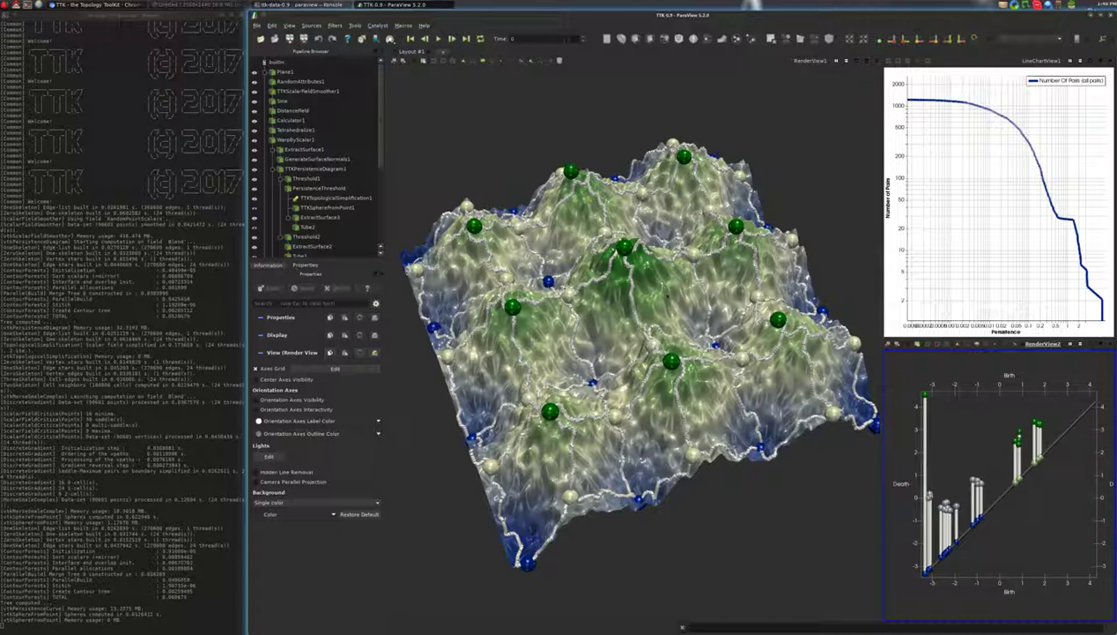
drag(631, 370, 624, 361)
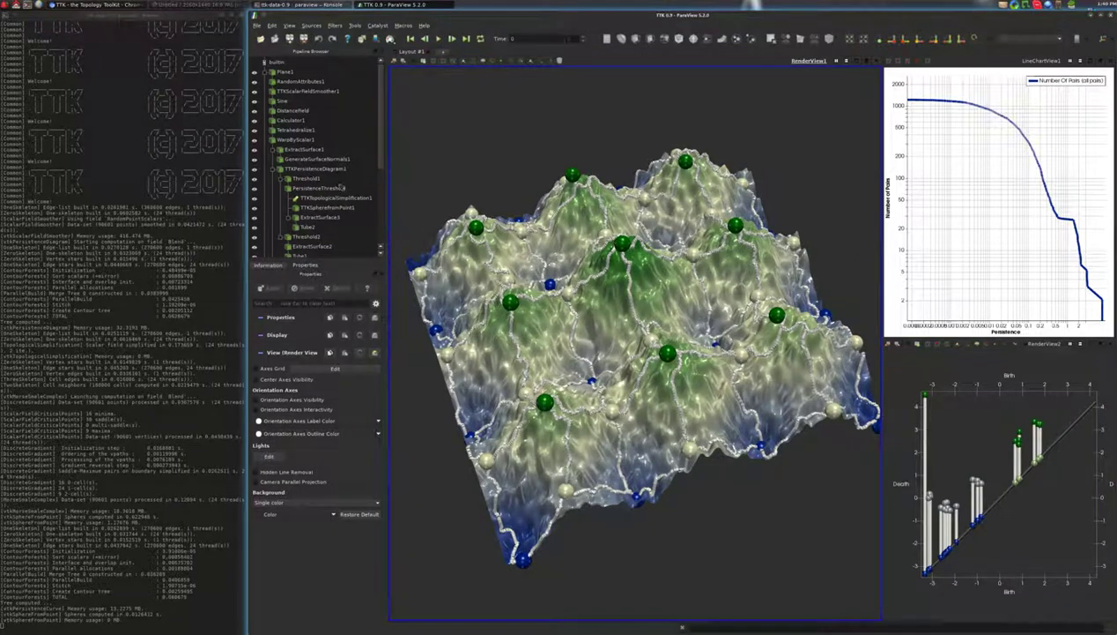
Step: Set the PersistenceThreshold filter's minimum to 0.01 and apply the change
click(313, 188)
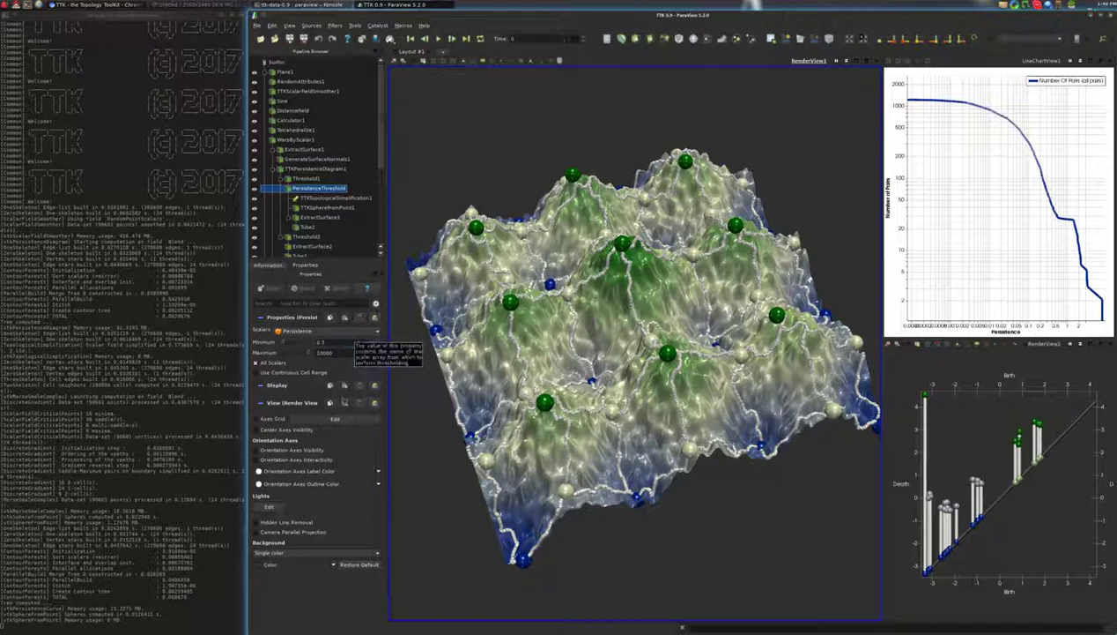
click(328, 342)
key(BackSpace)
text(7)
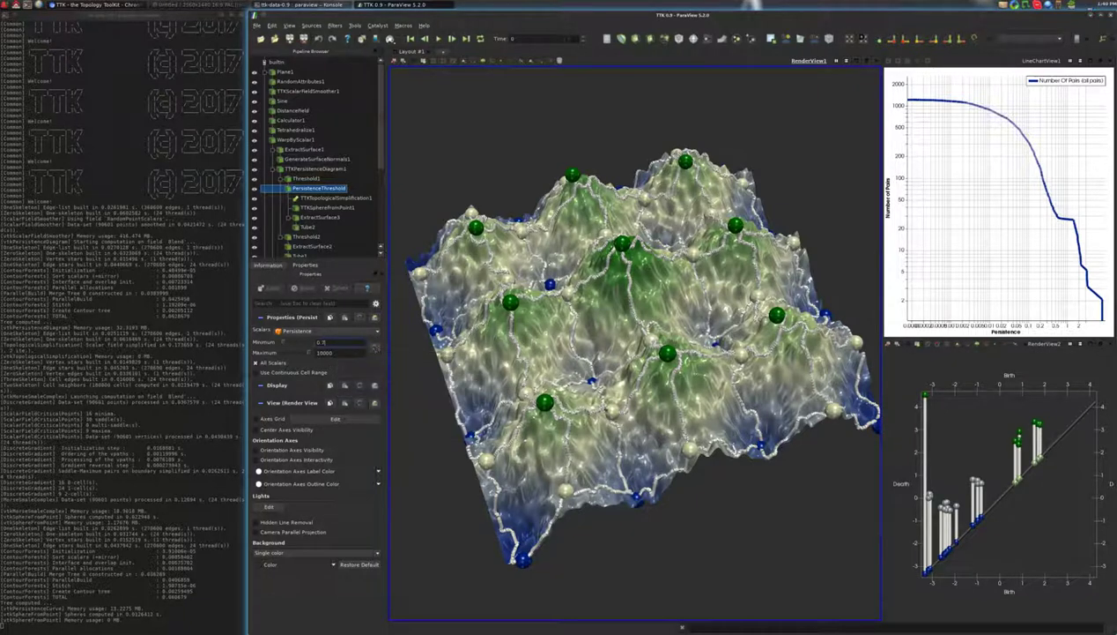
drag(599, 405, 578, 357)
scroll(579, 374, up, 4)
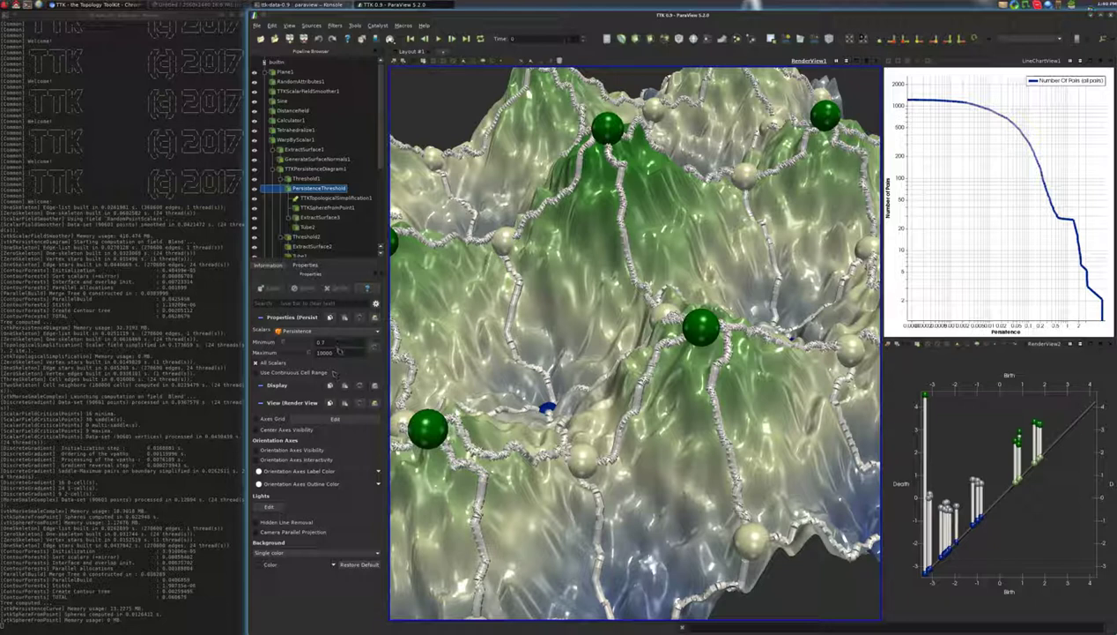
key(BackSpace)
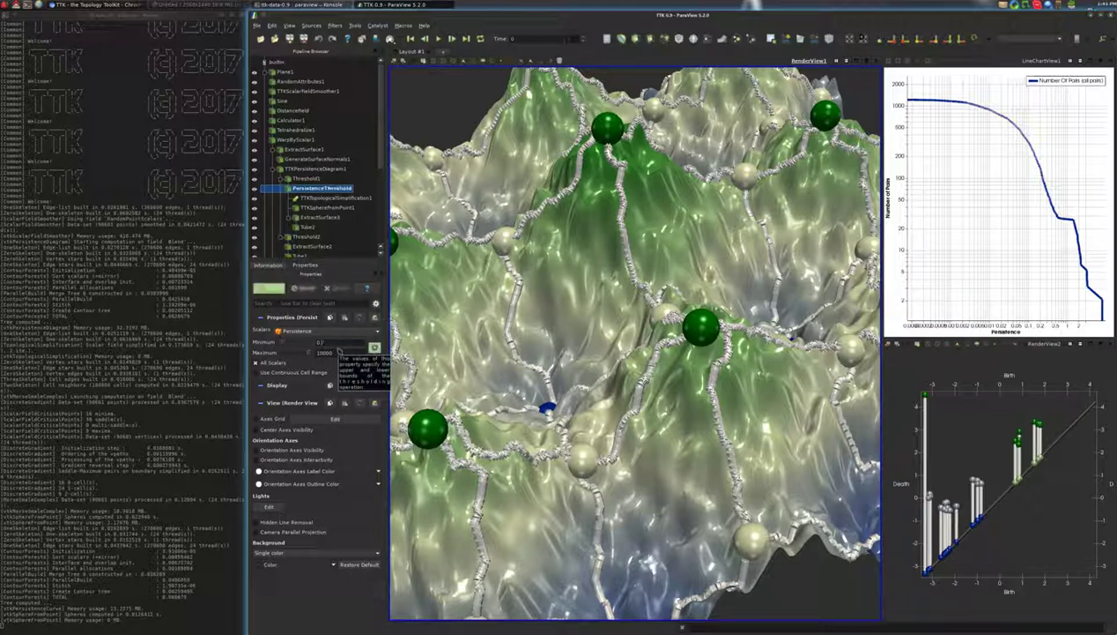
text(1)
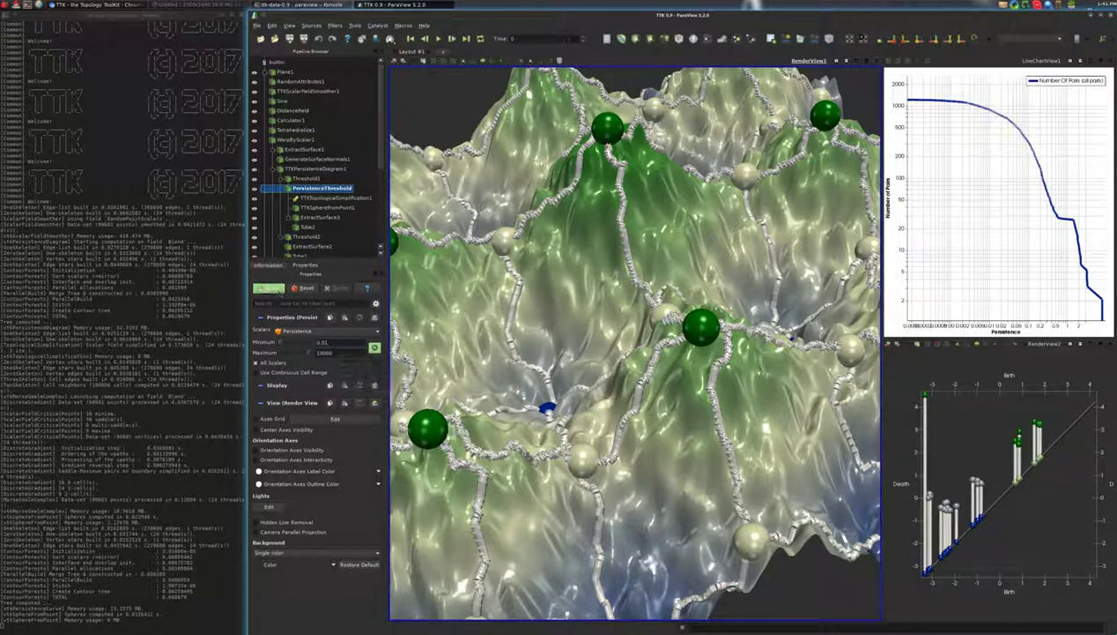
click(277, 290)
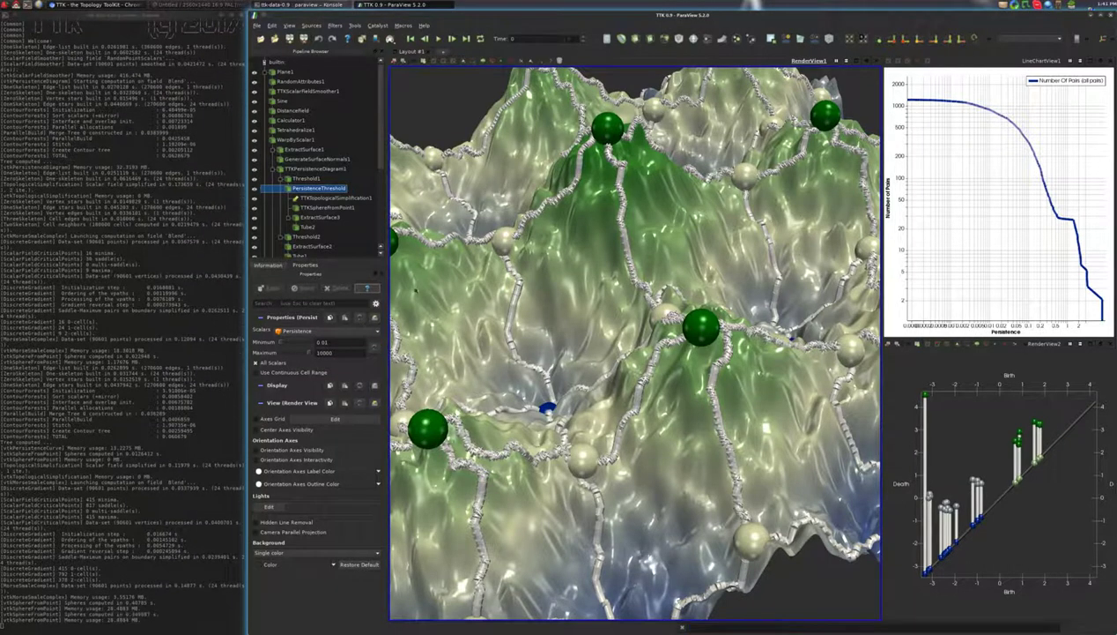
Step: Examine the critical points and separatrices on the terrain at the low persistence threshold, along with the persistence diagram
scroll(583, 261, down, 2)
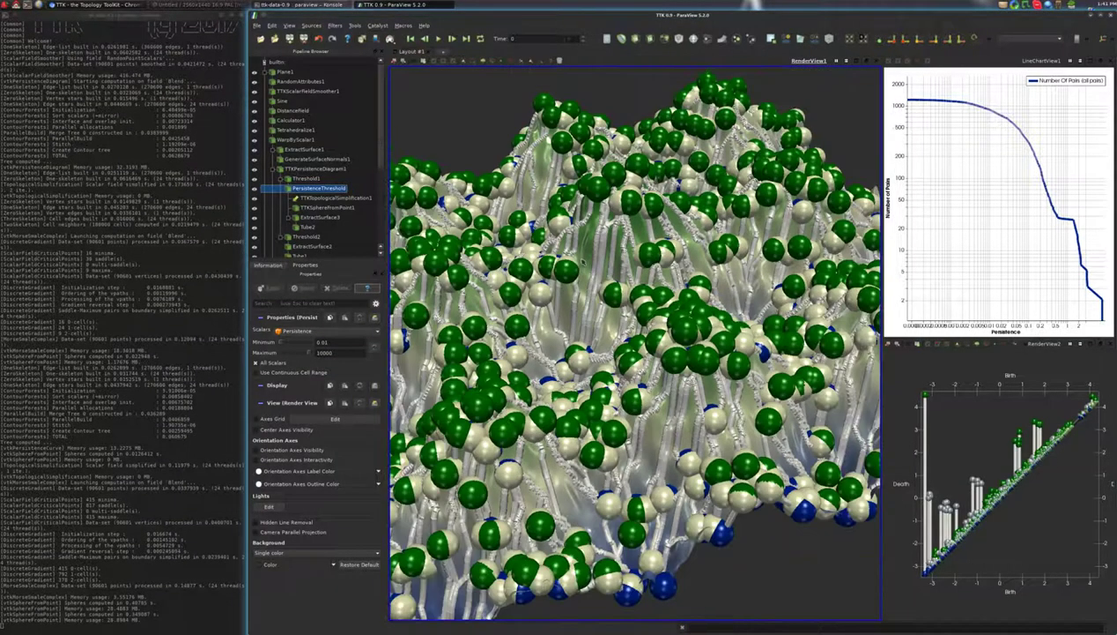
scroll(582, 261, down, 2)
mouse_move(566, 353)
mouse_down()
mouse_move(573, 295)
mouse_move(585, 362)
mouse_up()
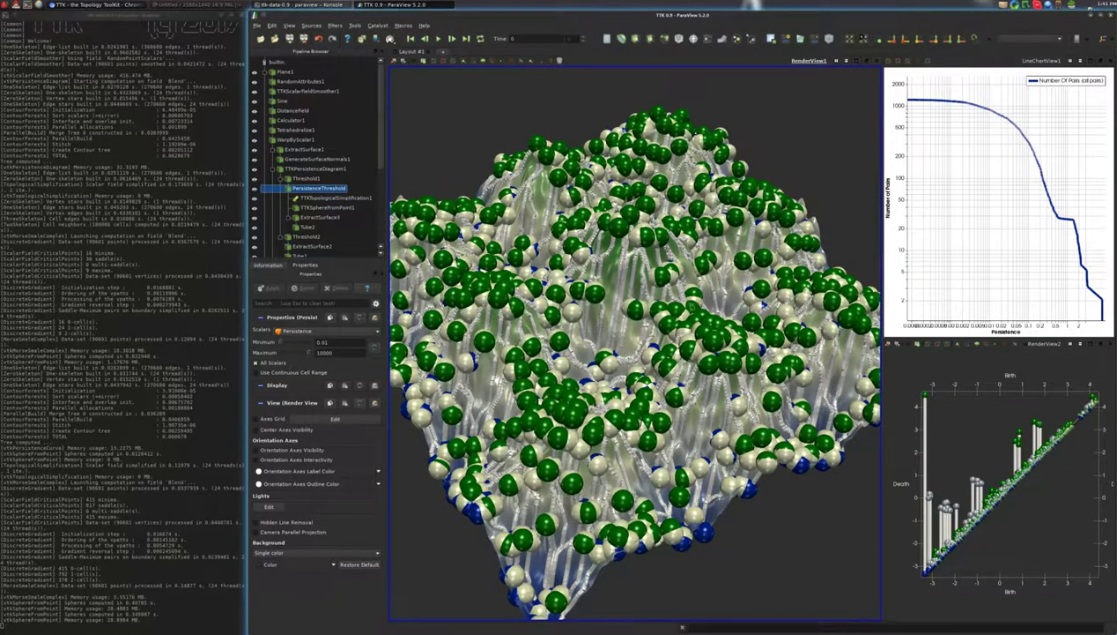
drag(667, 291, 658, 301)
scroll(581, 321, up, 1)
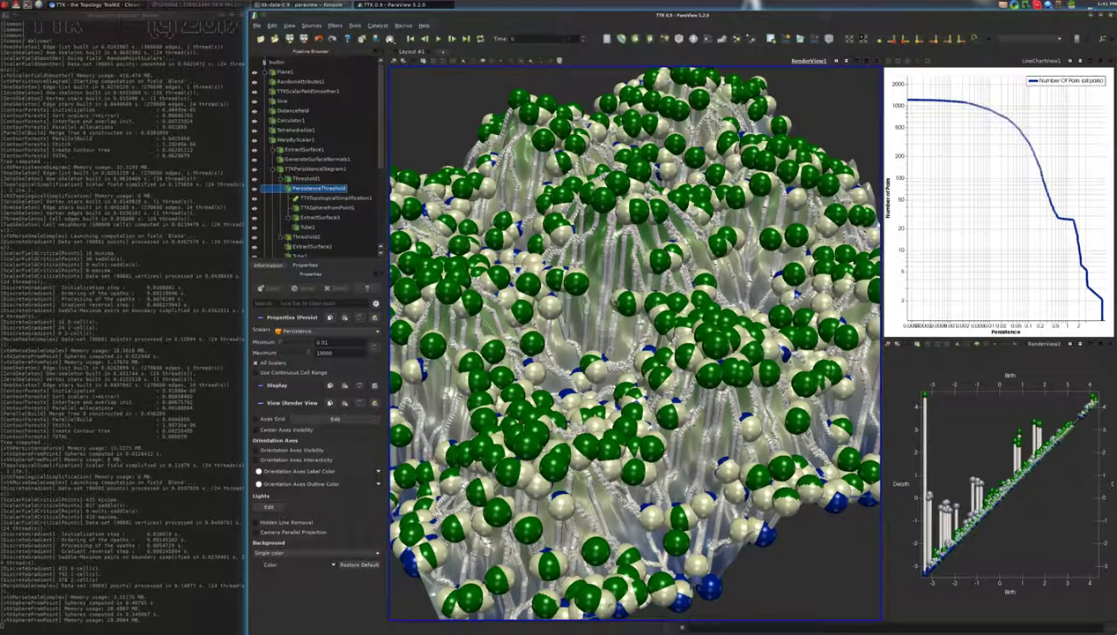
scroll(617, 310, down, 1)
mouse_move(617, 310)
mouse_down()
mouse_move(617, 352)
mouse_move(615, 308)
mouse_up()
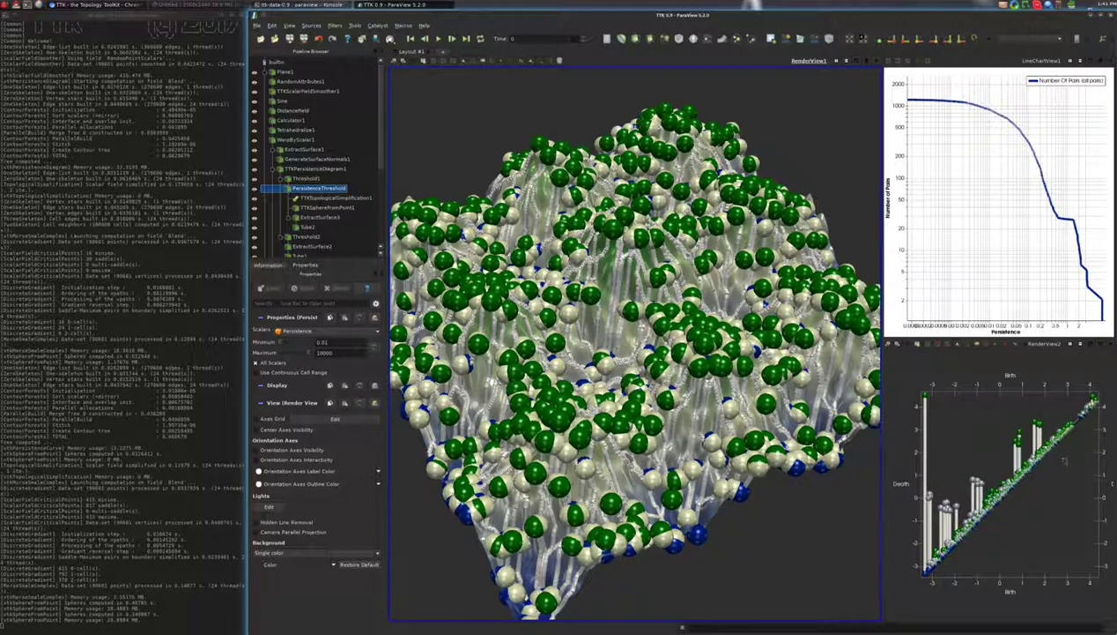
drag(615, 302, 616, 310)
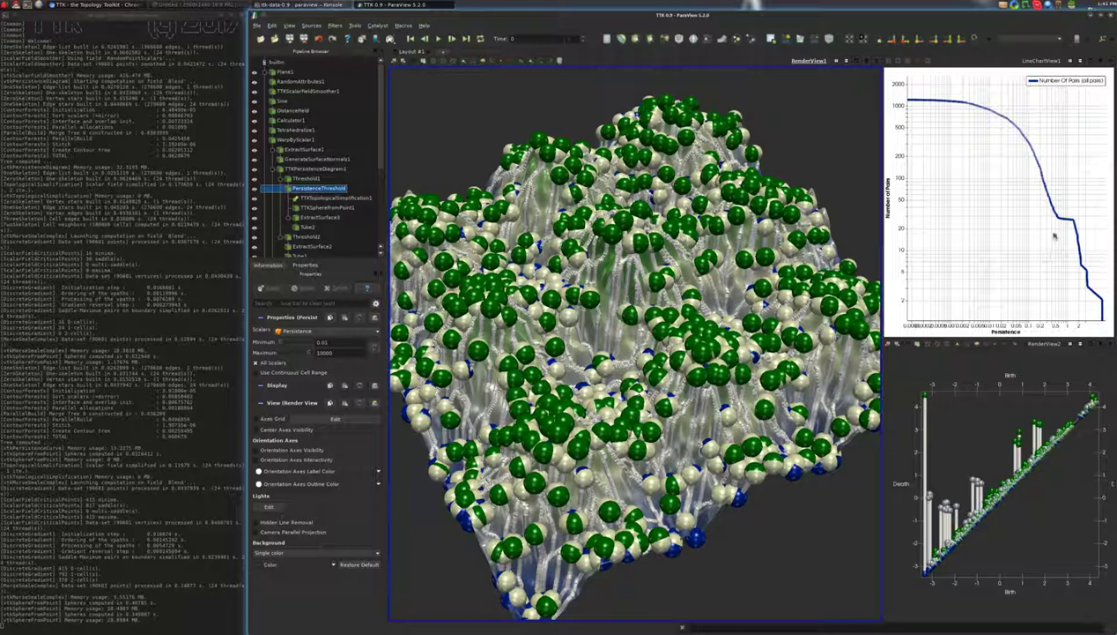
Step: Set the PersistenceThreshold filter's minimum to 0.7, apply it, and check the simplified terrain
mouse_move(1063, 223)
drag(321, 342, 335, 341)
text(7)
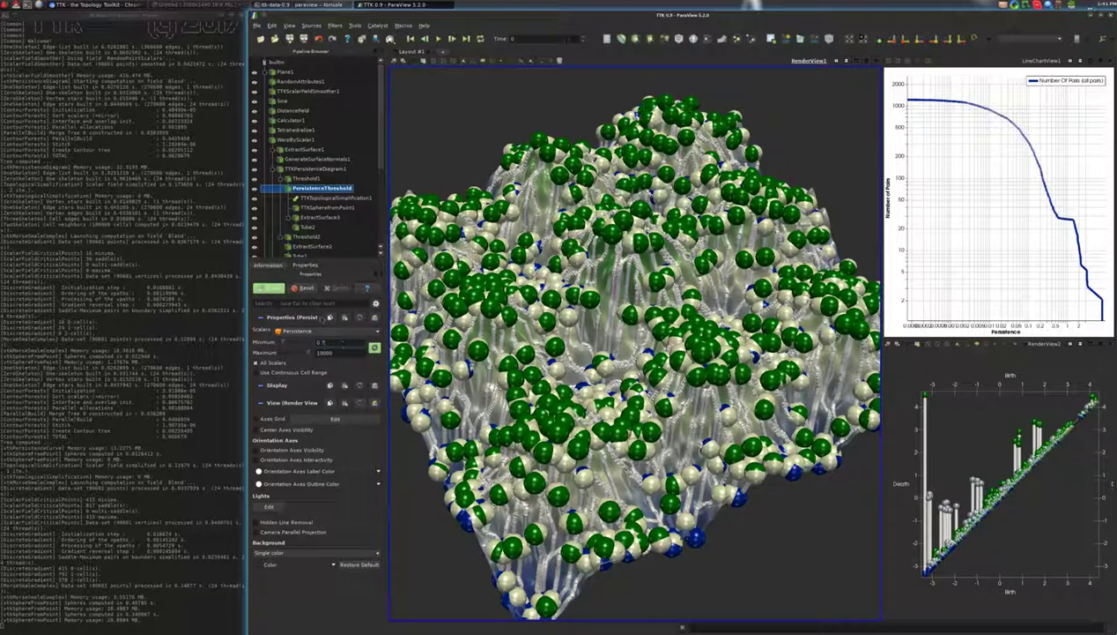
click(275, 288)
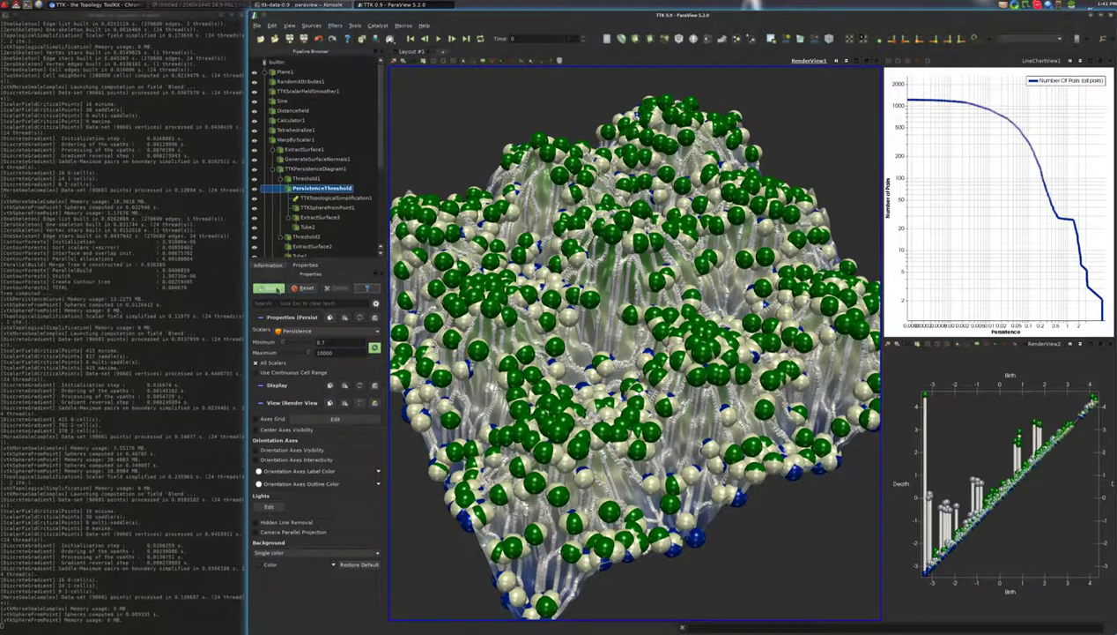
drag(555, 290, 551, 263)
scroll(554, 335, down, 2)
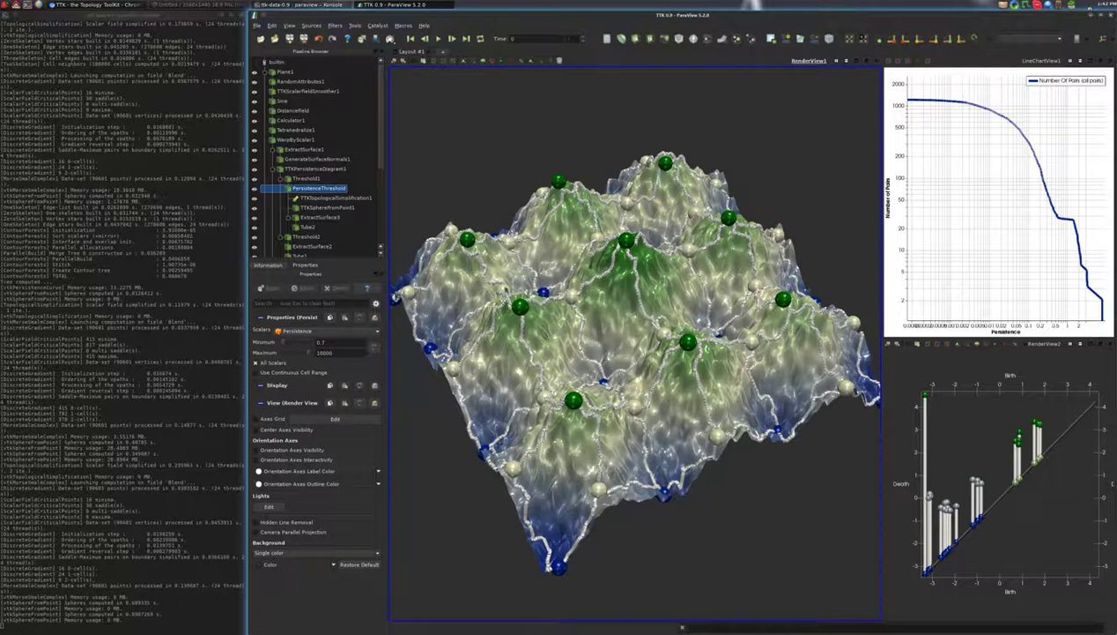
drag(564, 343, 566, 360)
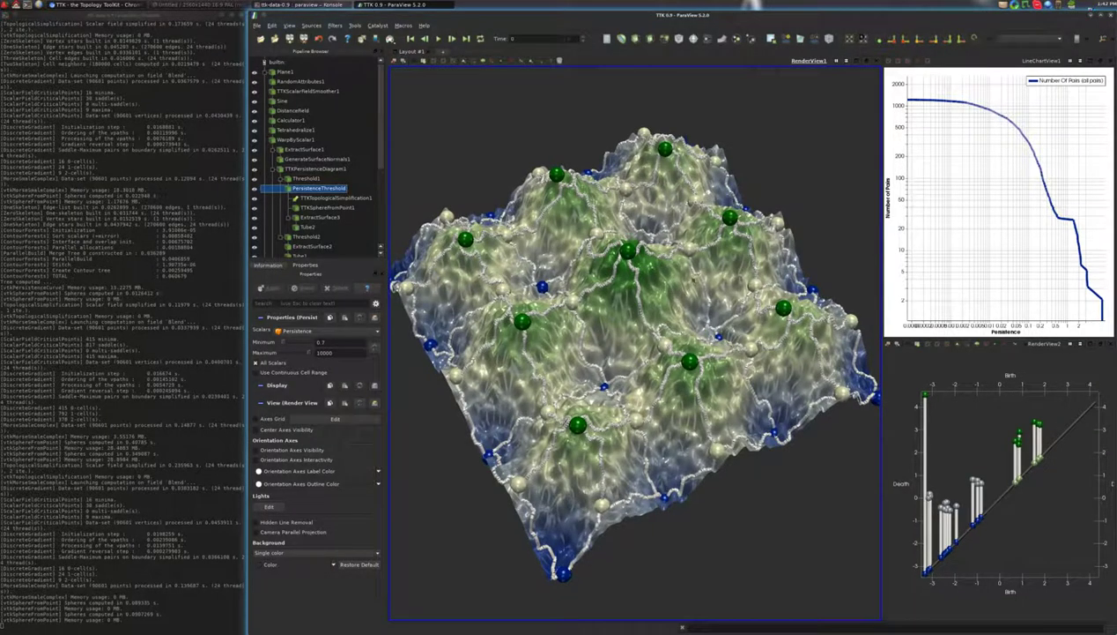
Step: Raise the PersistenceThreshold filter's minimum to keep only the most persistent pairs, apply it, and inspect the strongly simplified terrain
drag(623, 394, 631, 314)
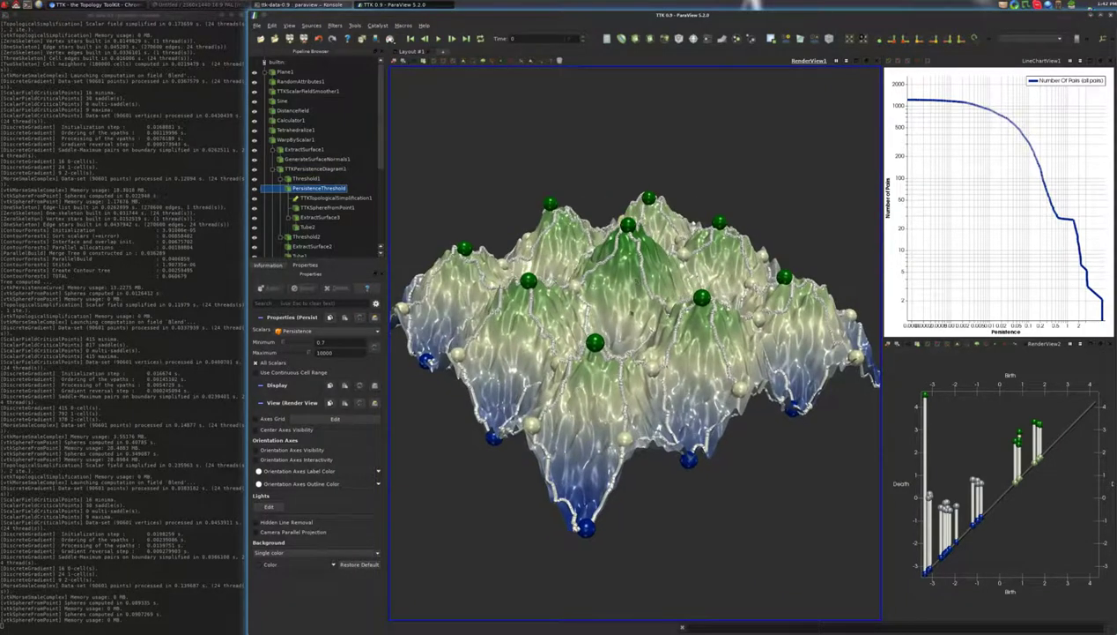
mouse_move(629, 234)
mouse_down()
mouse_move(638, 247)
mouse_move(620, 238)
mouse_up()
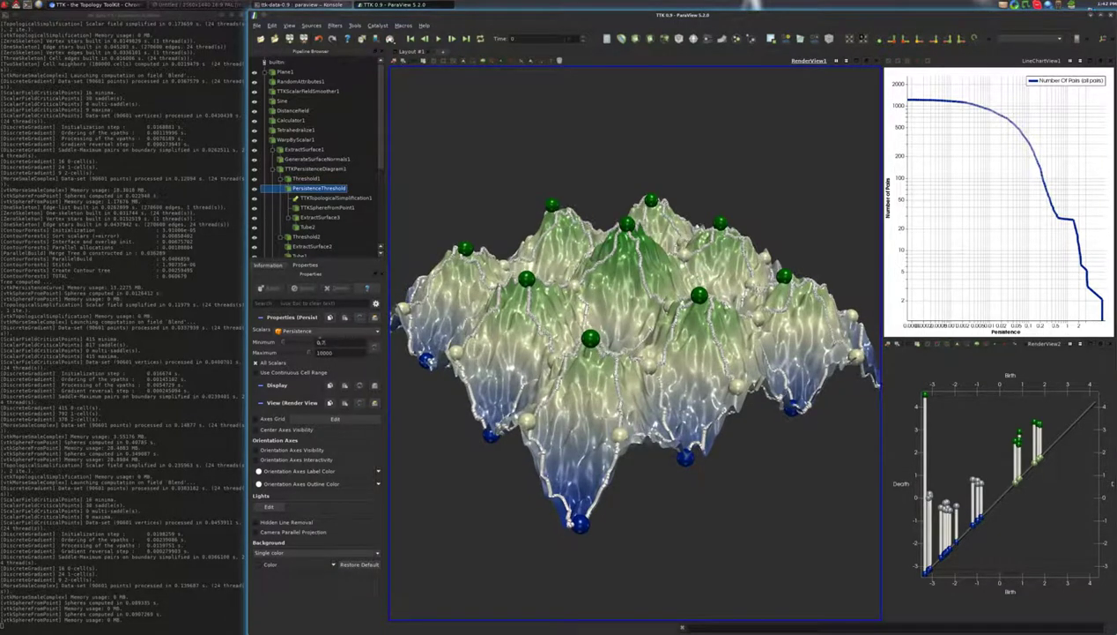
double_click(320, 342)
text(4)
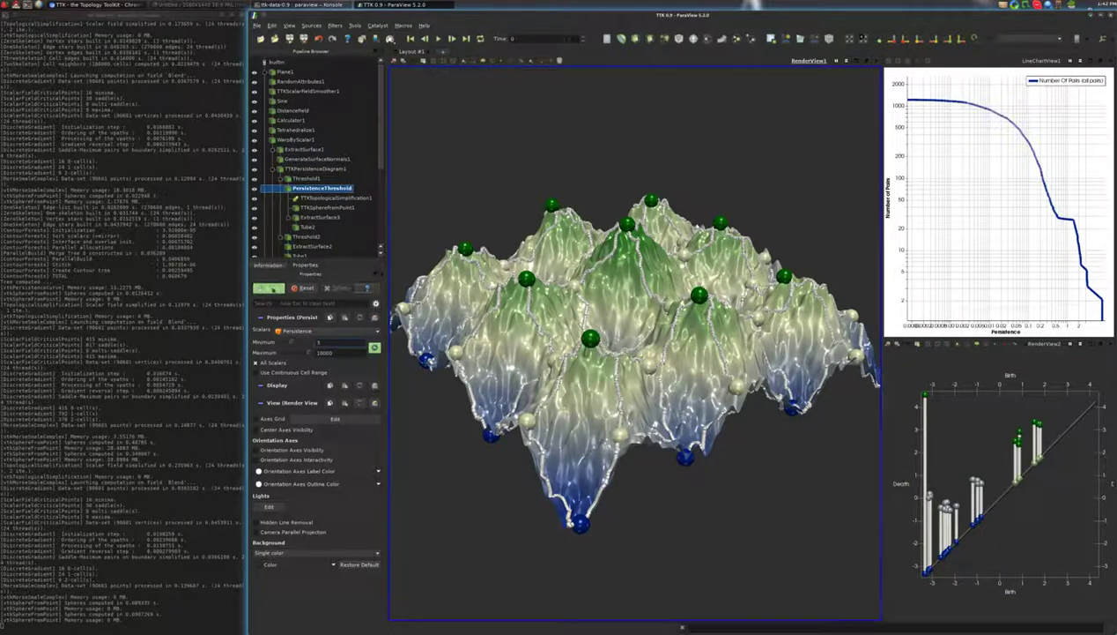
click(270, 288)
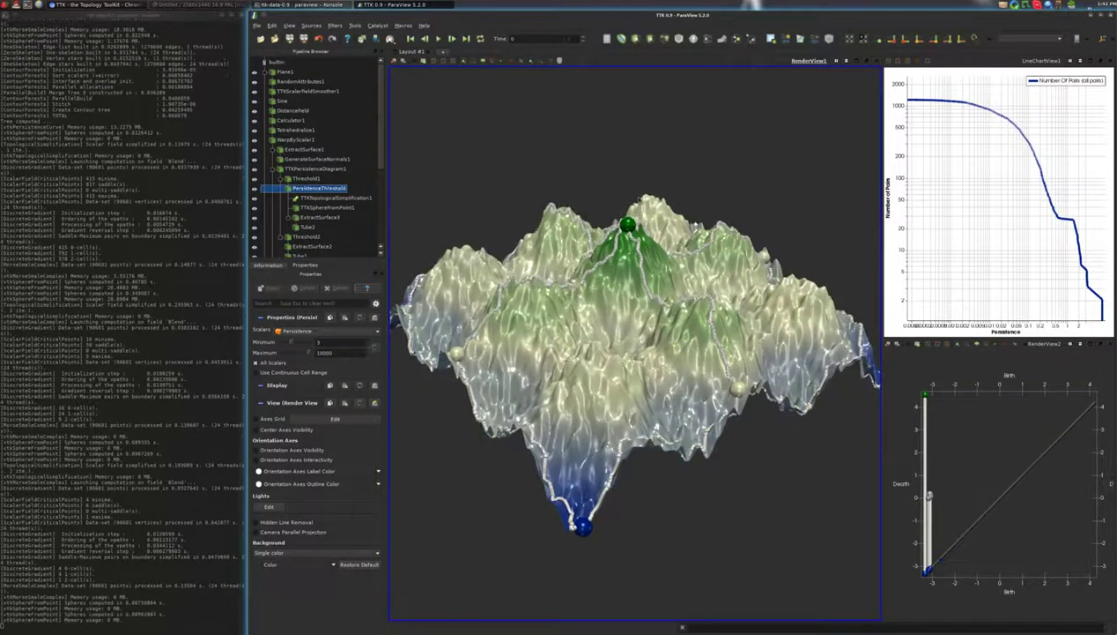
drag(589, 213, 755, 268)
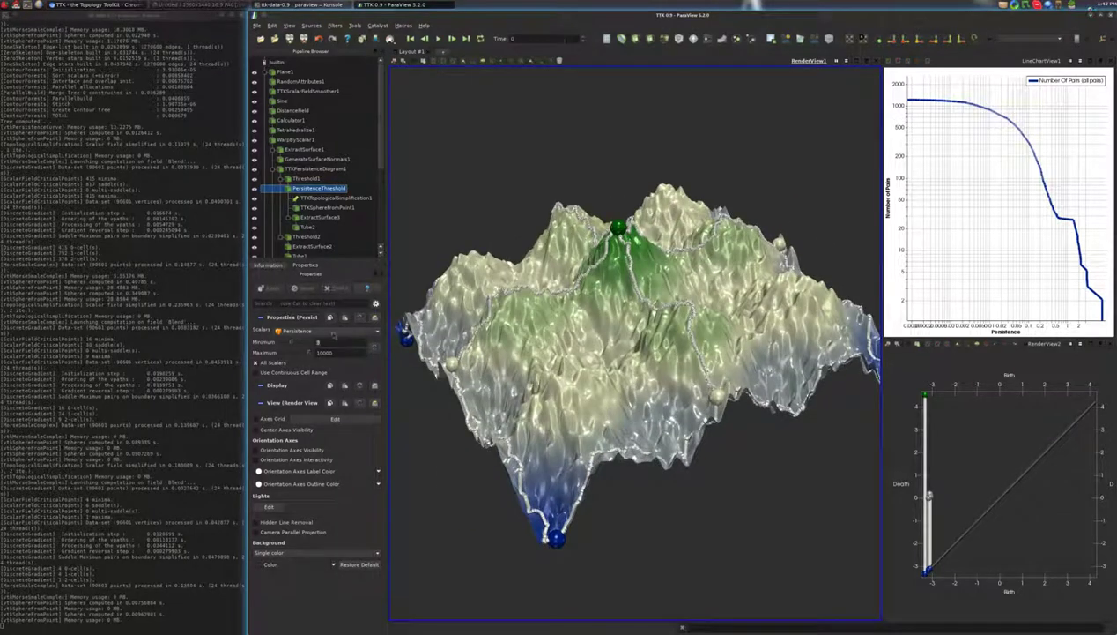
Step: Set the PersistenceThreshold filter's minimum back to 0.7 and apply the change
click(334, 340)
text(0)
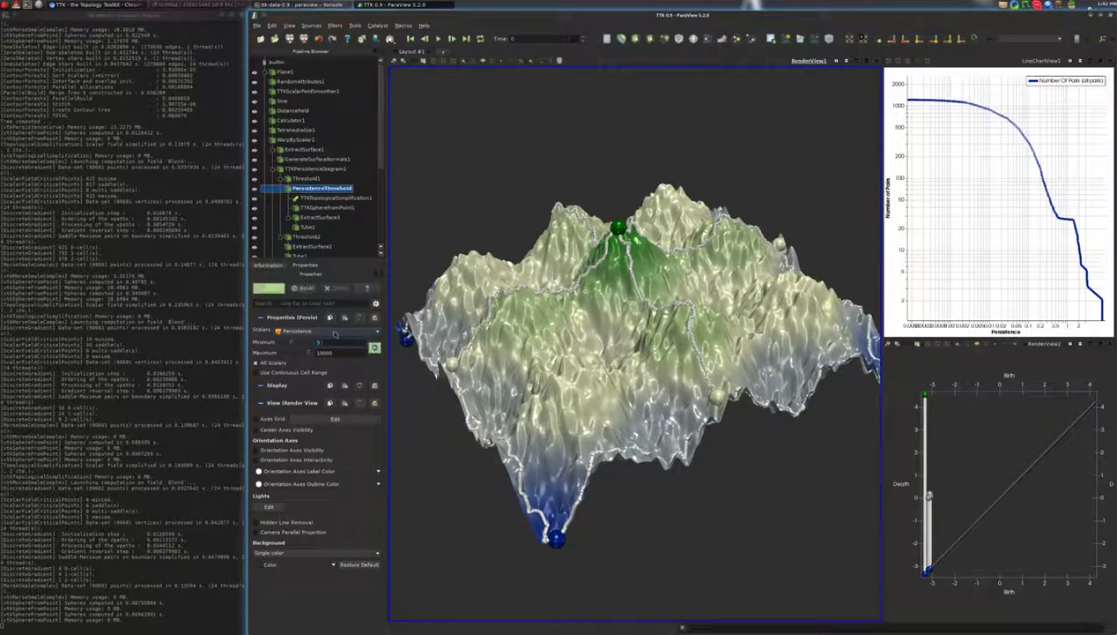
key(Tab)
key(Return)
scroll(304, 188, down, 5)
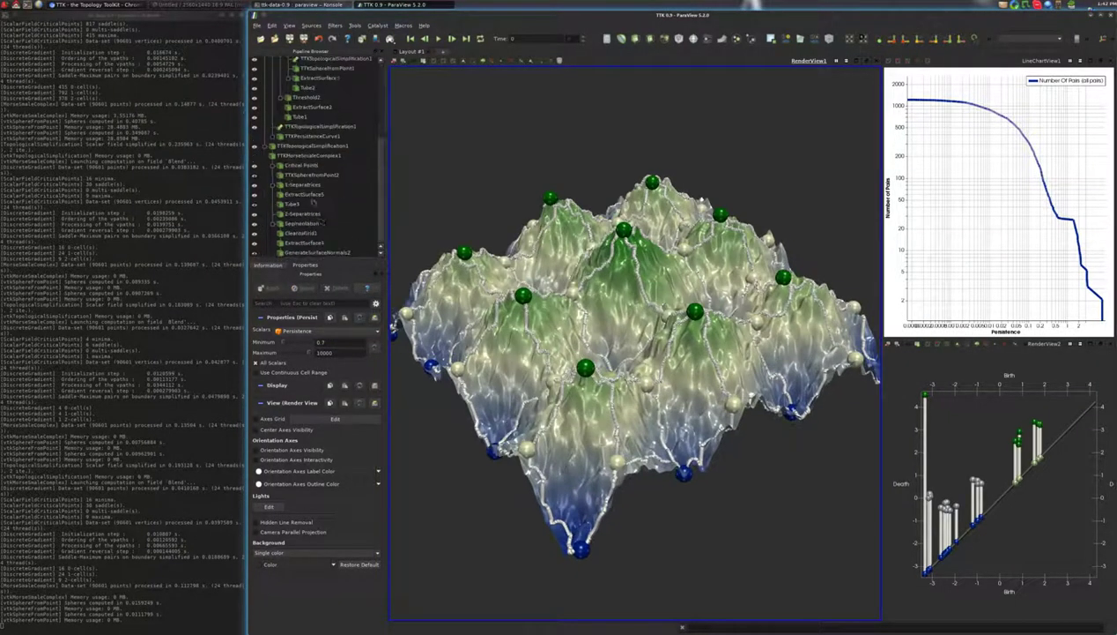
click(323, 253)
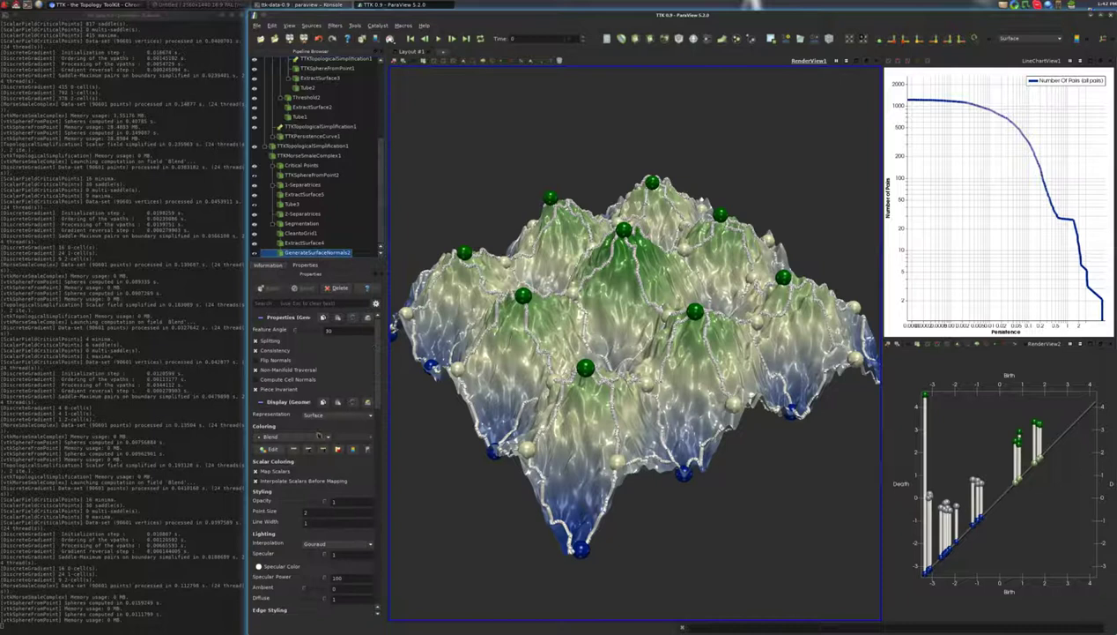
click(312, 435)
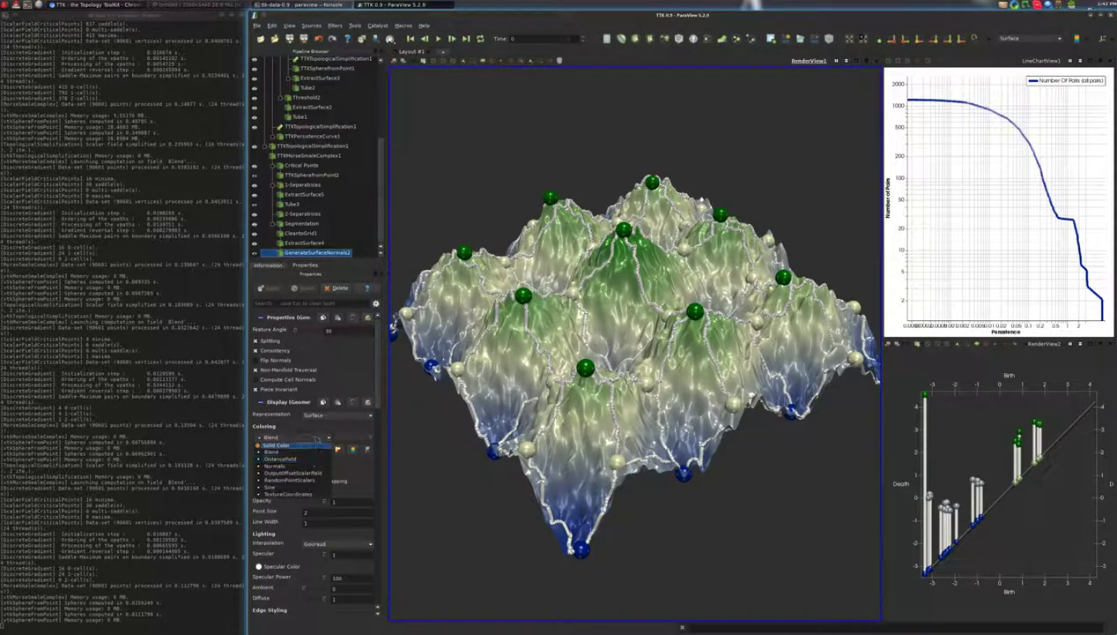
click(296, 436)
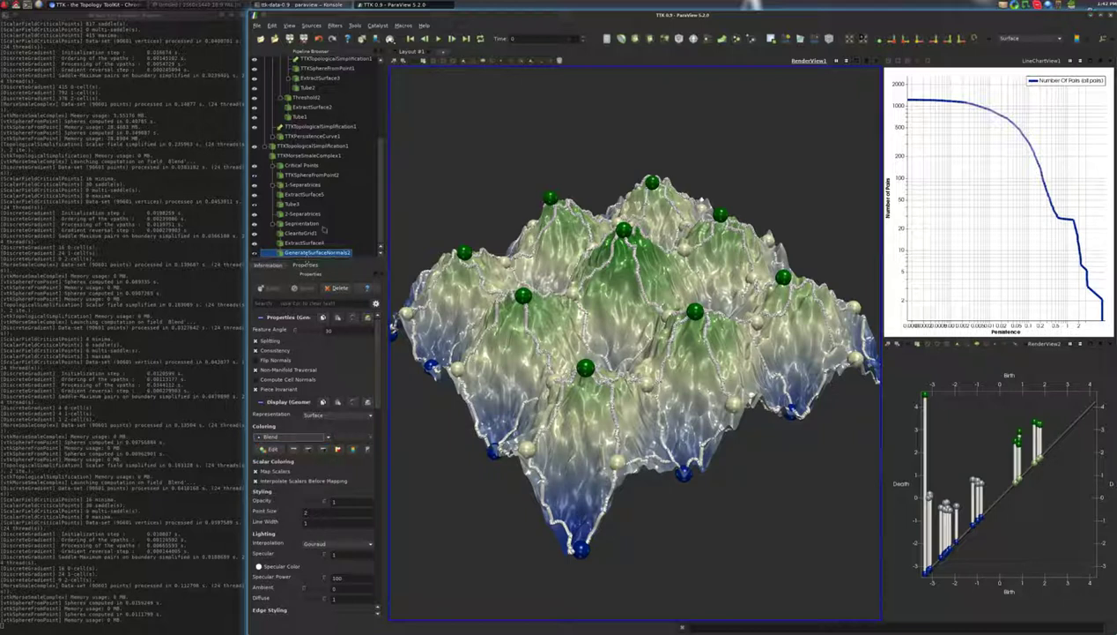
Step: Enable the ascending, descending and Morse-Smale complex segmentations in the TTKMorseSmaleComplex1 output options and apply them
click(302, 223)
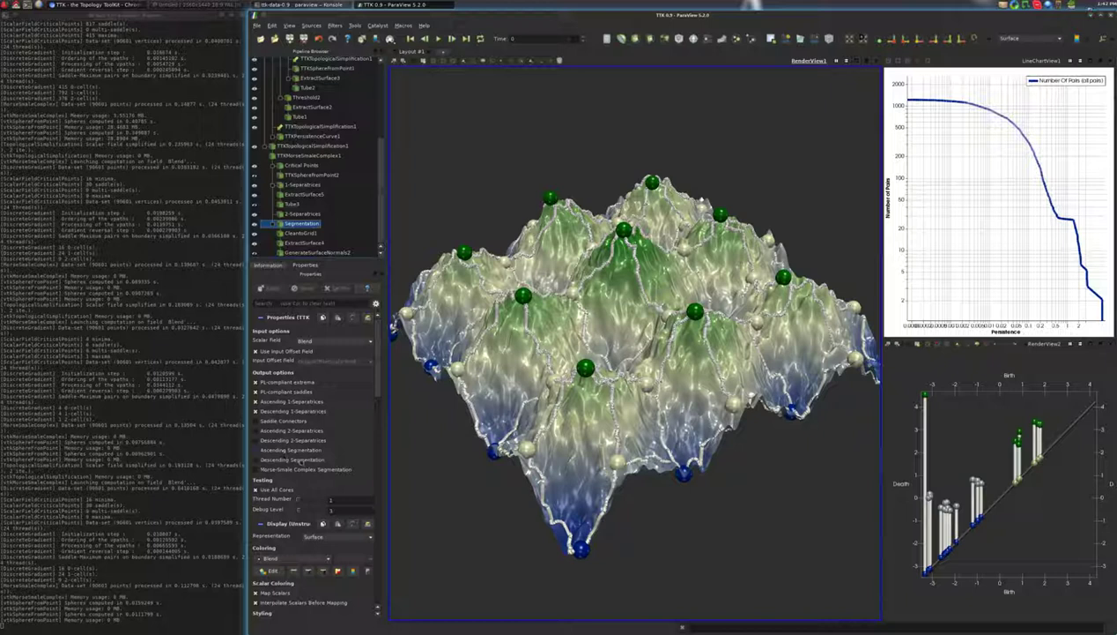
click(299, 459)
click(291, 450)
click(296, 469)
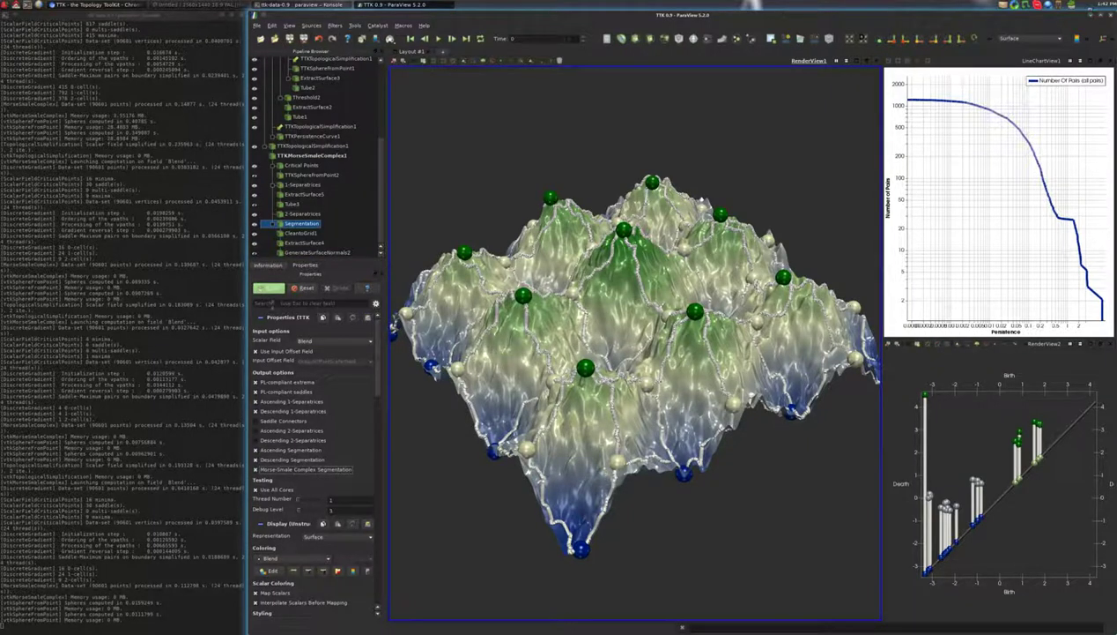
click(269, 288)
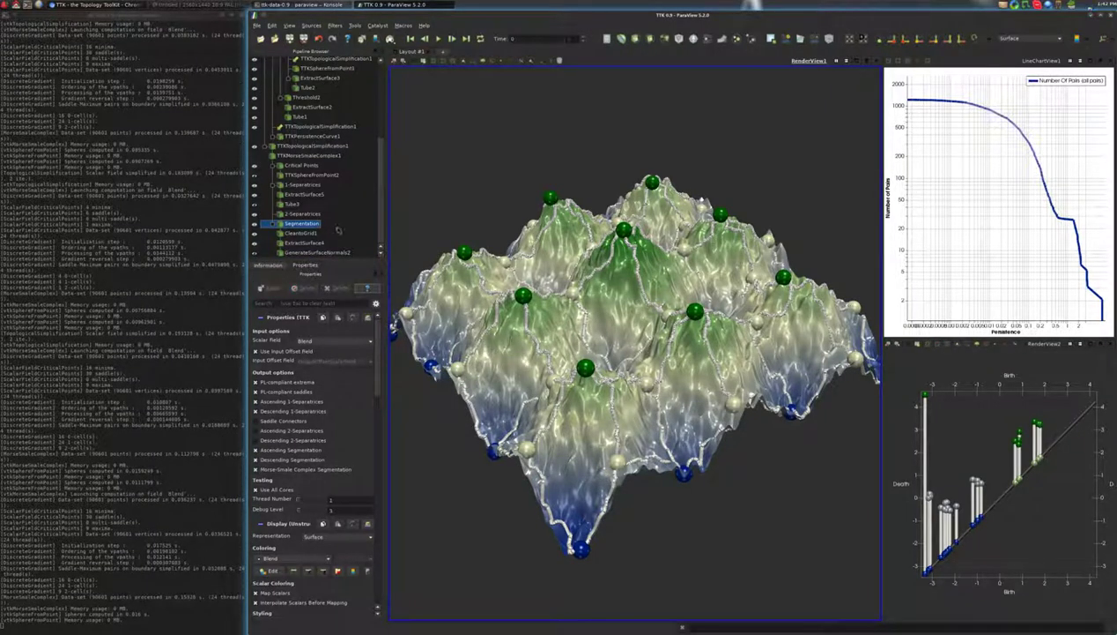
Step: Color the GenerateSurfaceNormals2 terrain surface by the MorseSmaleManifold array
click(315, 253)
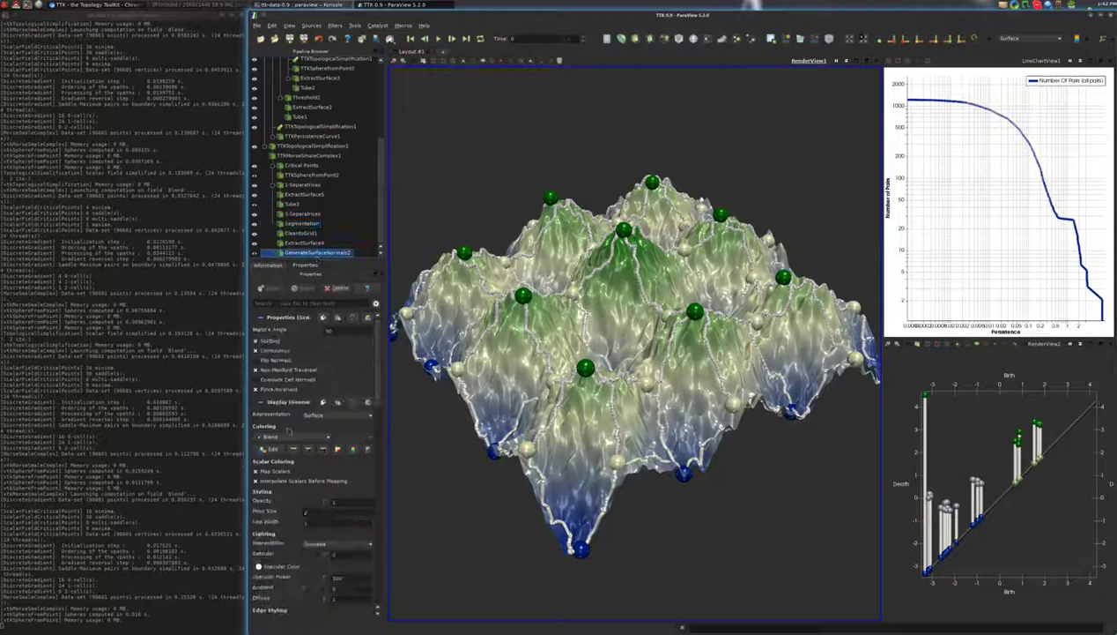
click(293, 436)
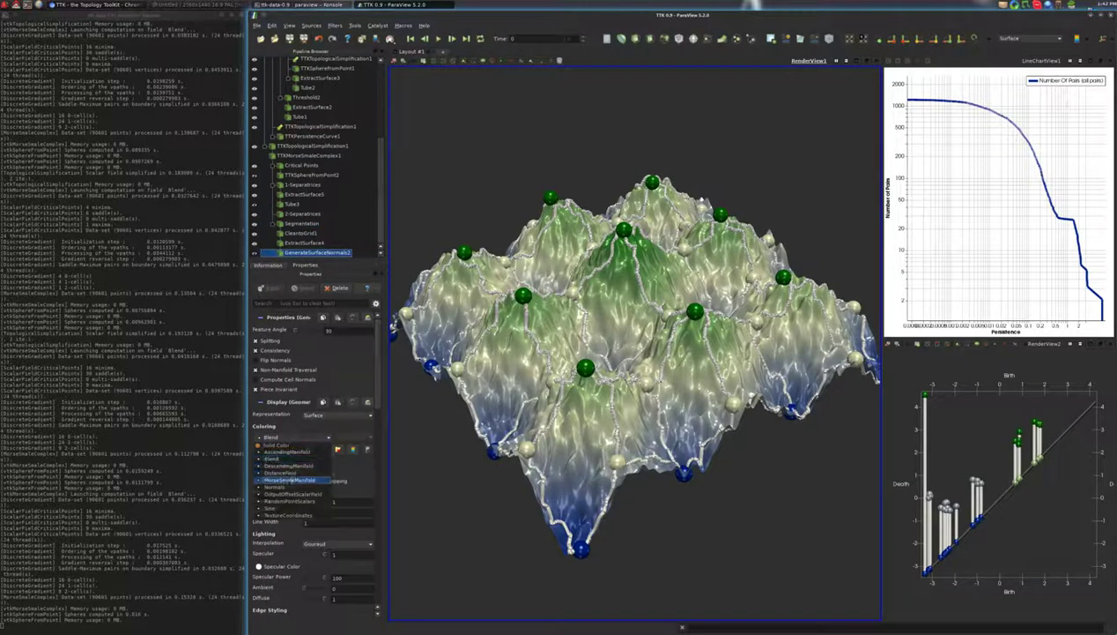
click(289, 480)
drag(596, 349, 597, 390)
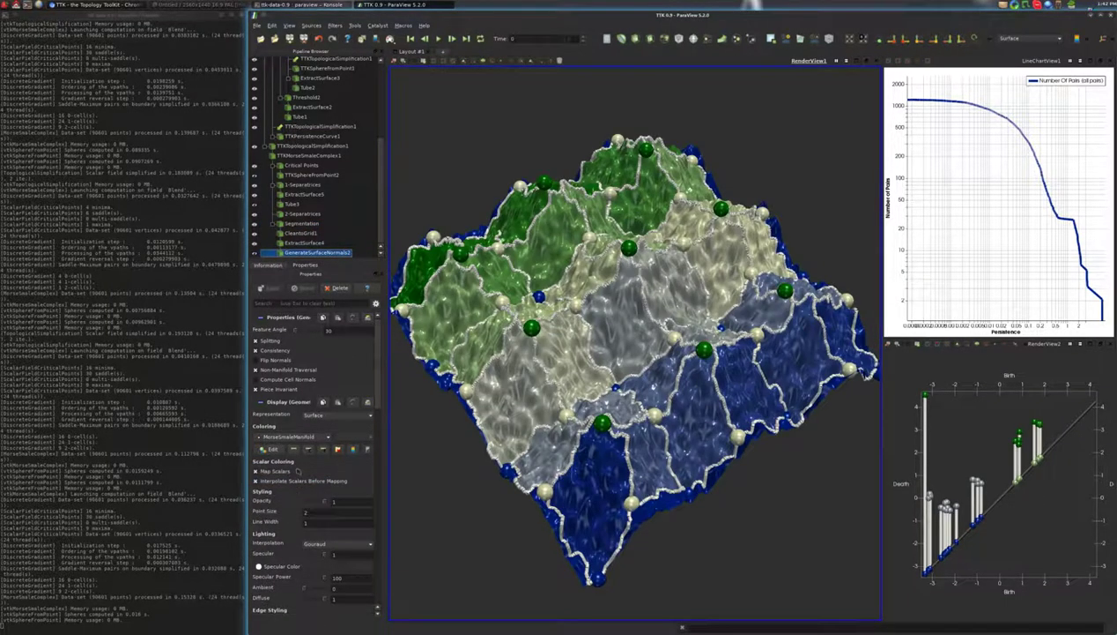
Step: Apply the Rainbow Desaturated color preset to the MorseSmaleManifold color map and close the color map editor
click(270, 449)
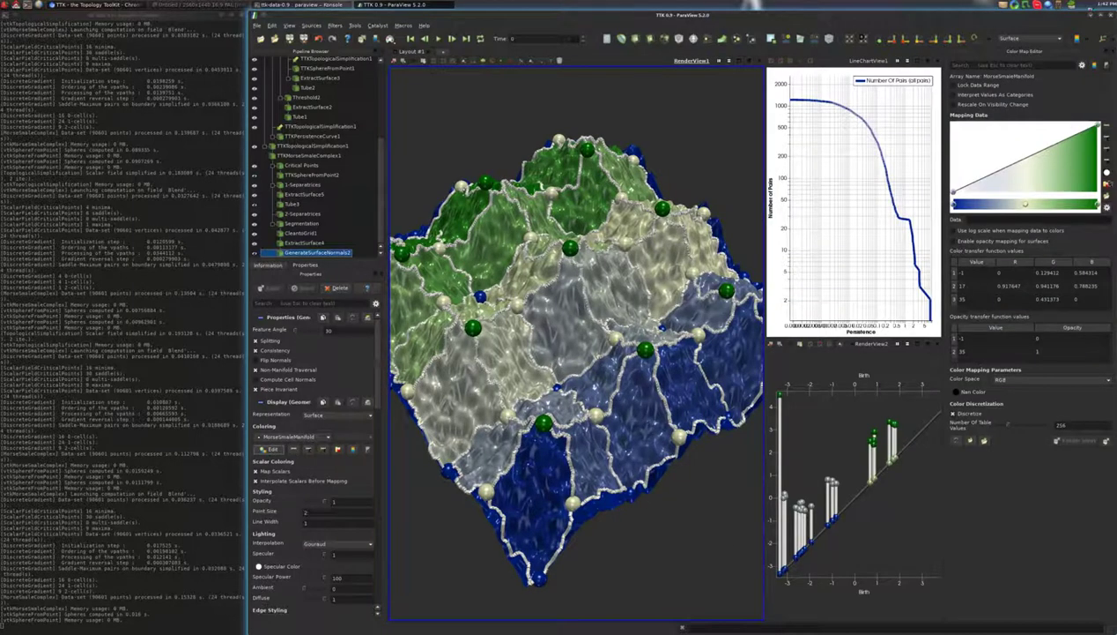
click(1100, 182)
double_click(636, 292)
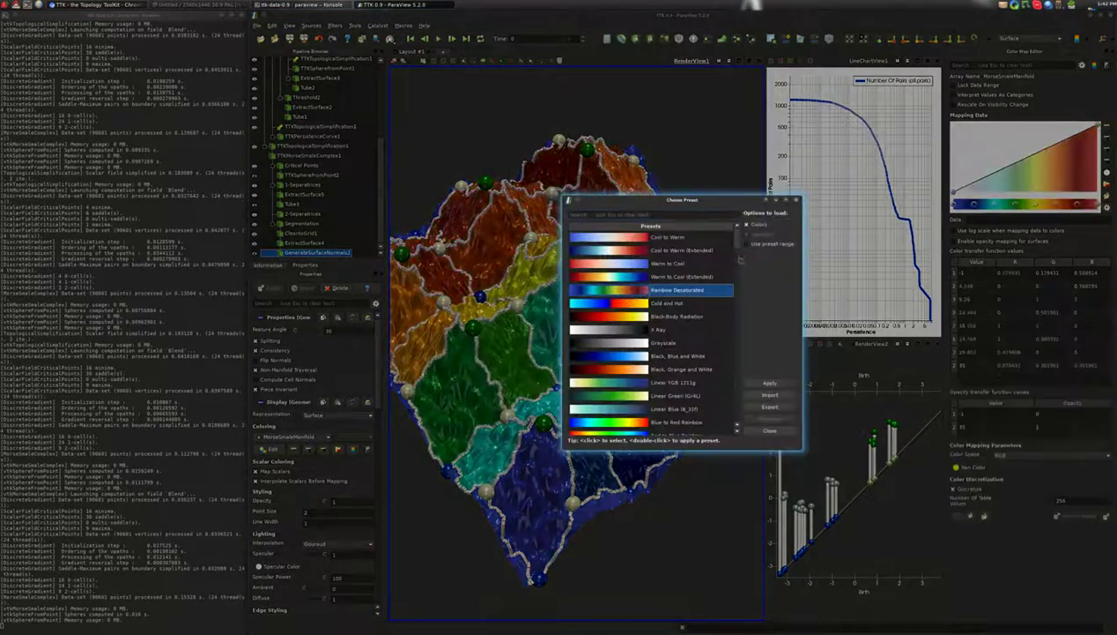
click(796, 200)
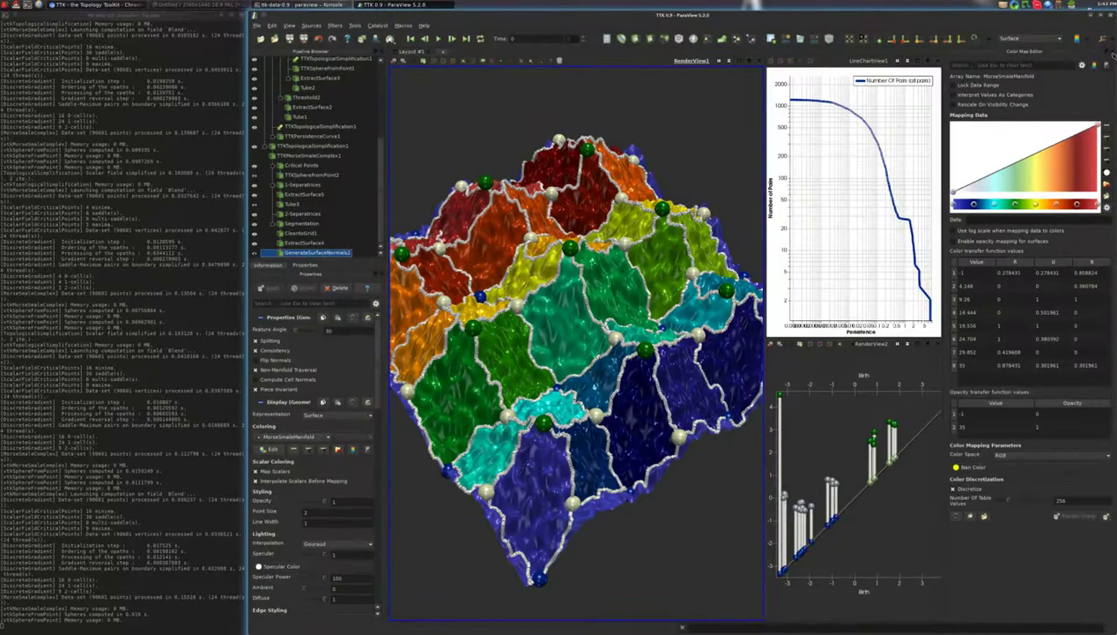
click(1106, 51)
Step: Examine the colored Morse-Smale cells on the terrain, along with their bounding separatrices and critical points, from several angles
drag(636, 295, 578, 370)
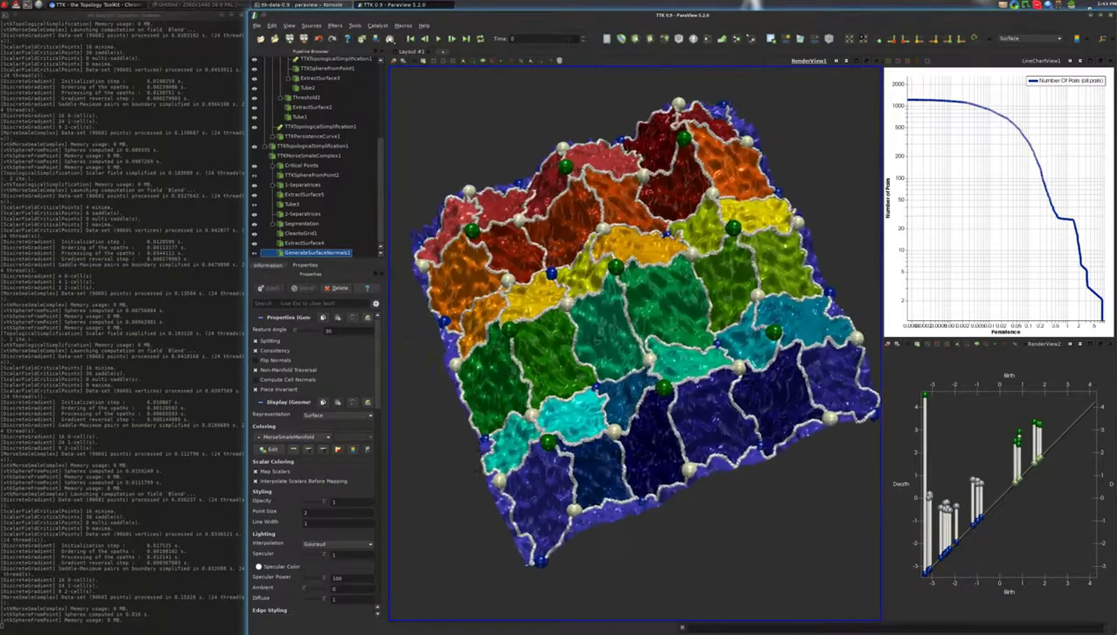
drag(600, 448, 636, 459)
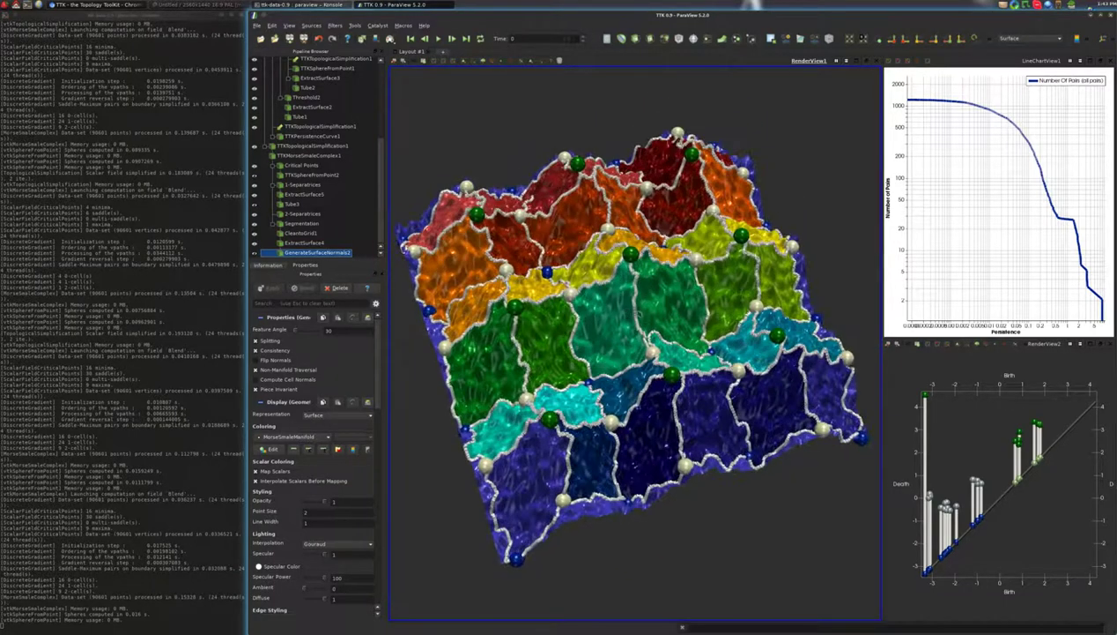
right_drag(589, 287, 604, 322)
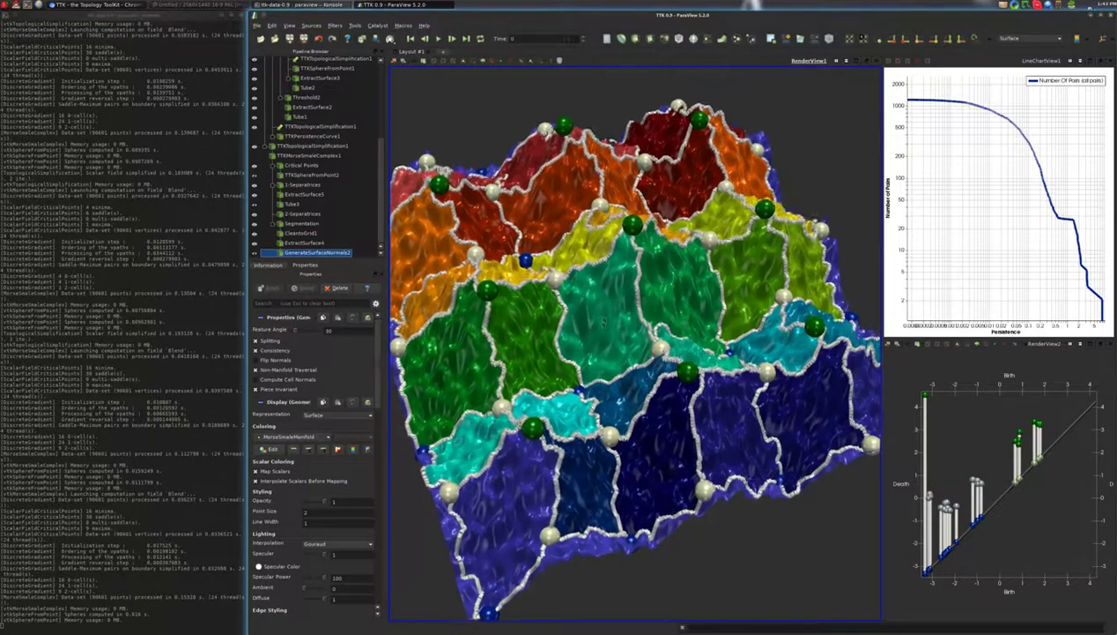
drag(605, 322, 597, 329)
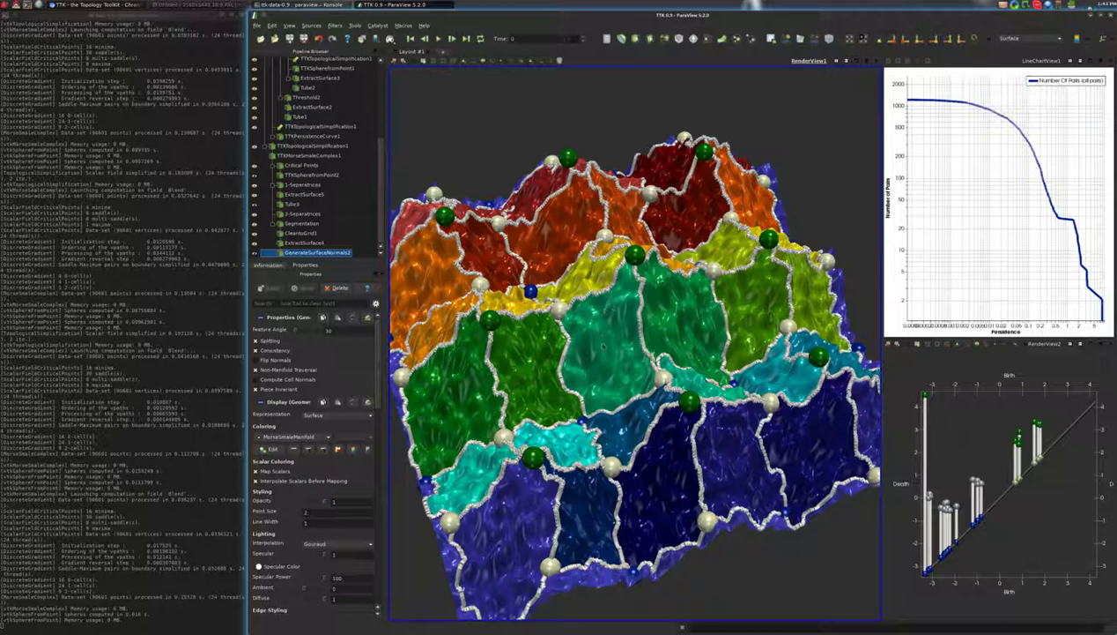
drag(606, 337, 623, 285)
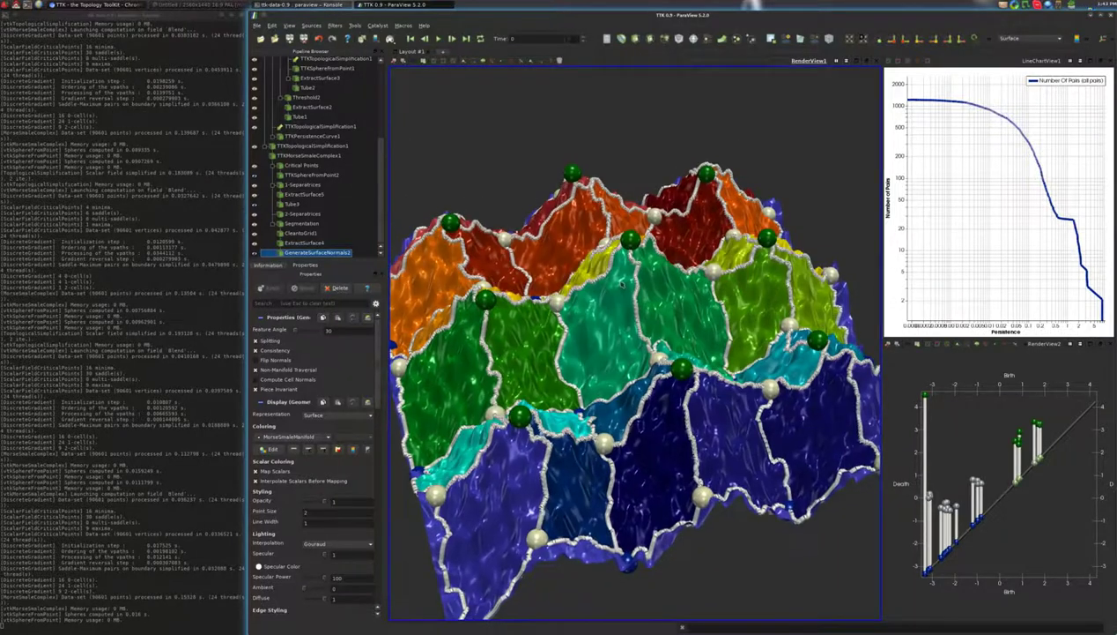
drag(602, 342, 603, 370)
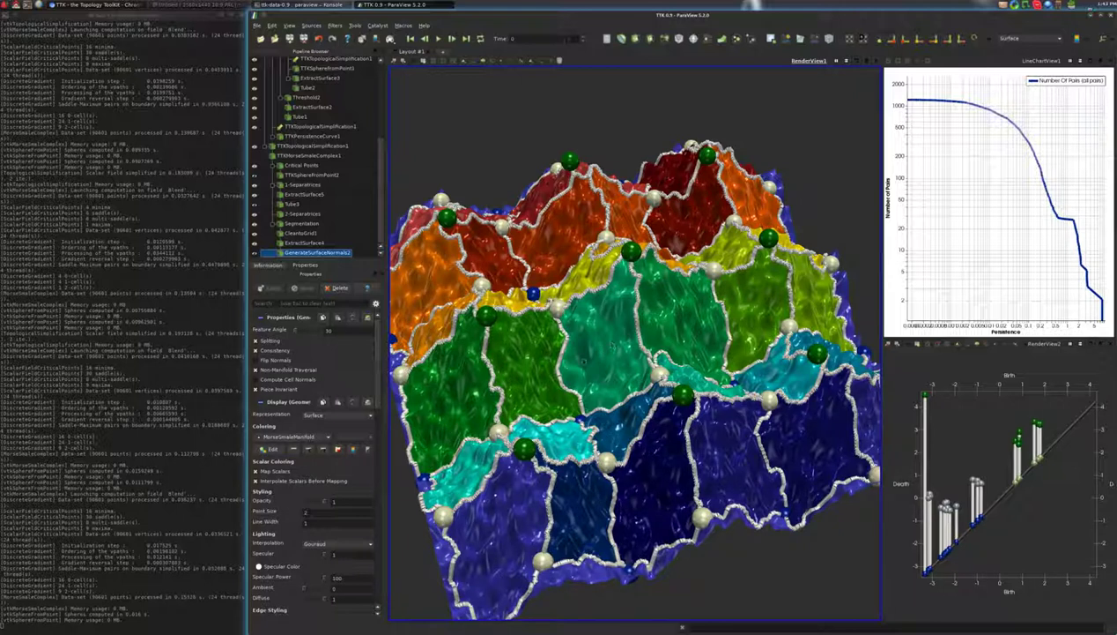
mouse_move(571, 352)
mouse_down()
mouse_move(552, 345)
mouse_move(561, 342)
mouse_up()
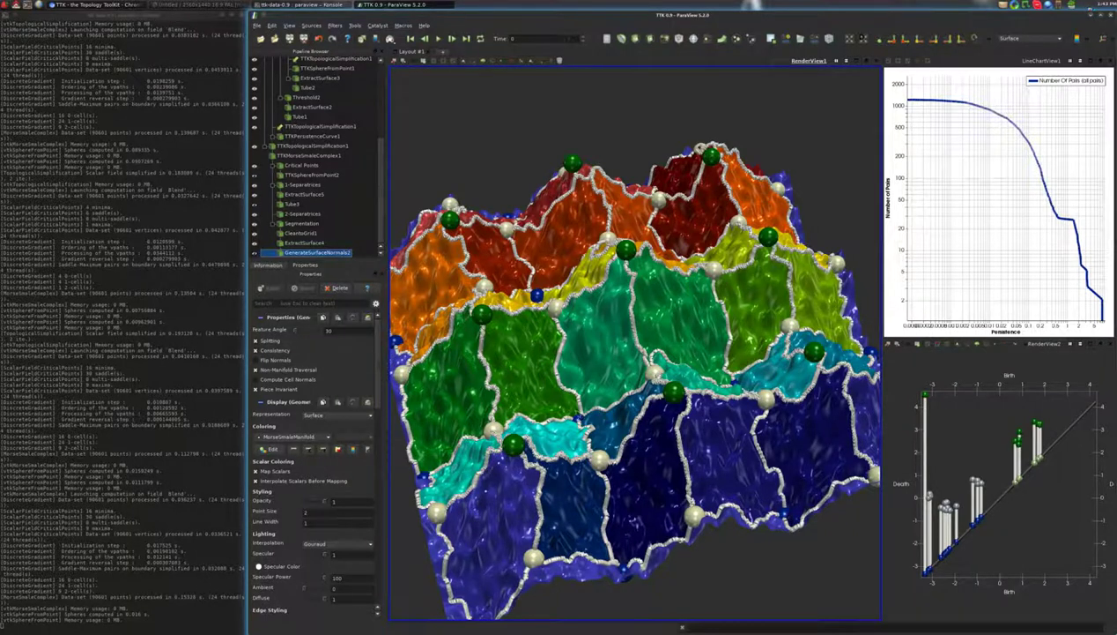
drag(571, 410, 606, 345)
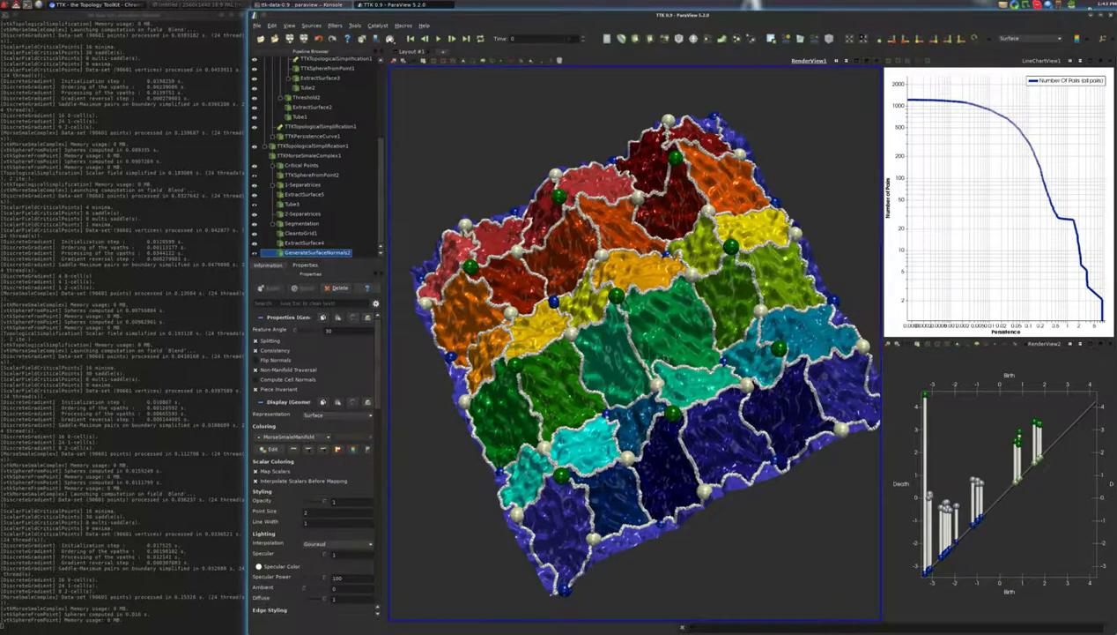
drag(670, 407, 674, 343)
drag(624, 391, 619, 387)
drag(615, 302, 623, 311)
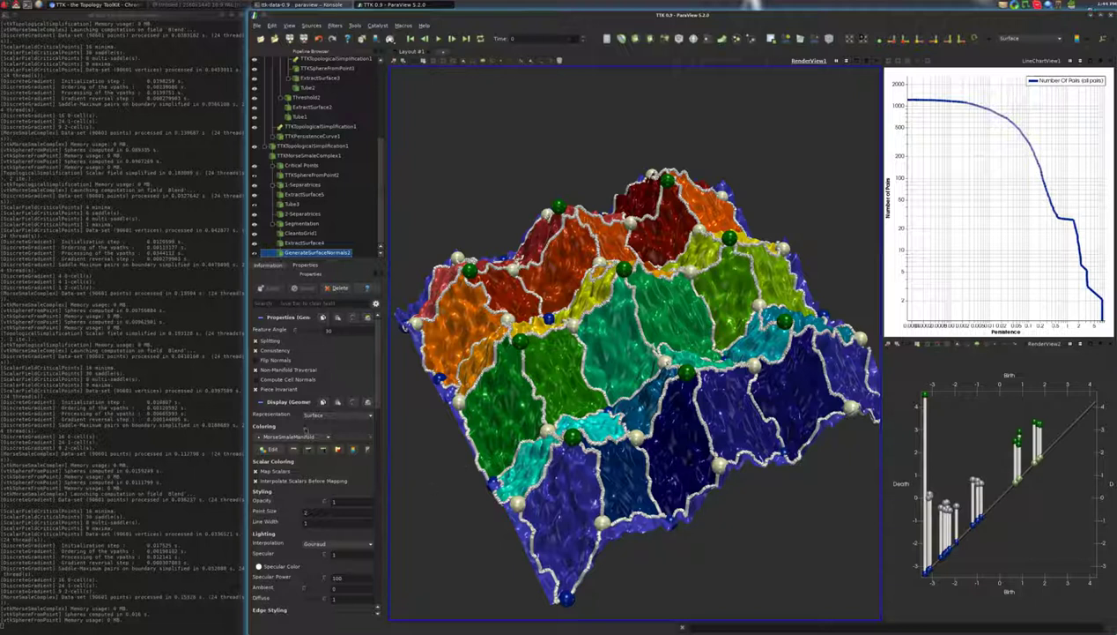
Step: Color the GenerateSurfaceNormals2 terrain surface by the Blend array again
click(296, 436)
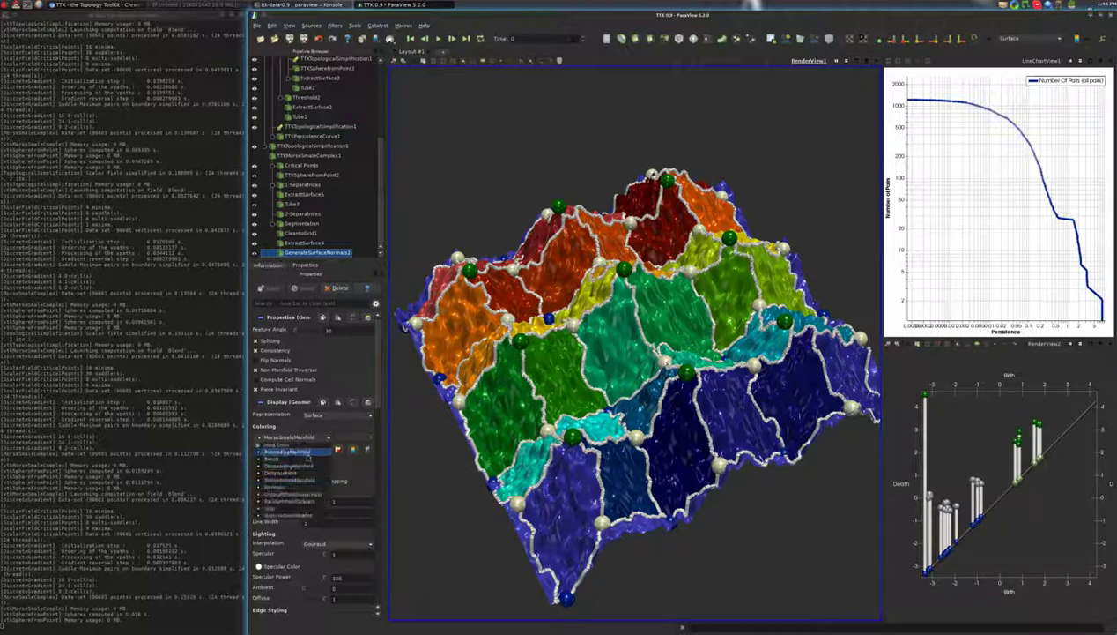
click(300, 457)
mouse_move(644, 408)
mouse_down()
mouse_move(630, 395)
mouse_move(630, 438)
mouse_move(631, 419)
mouse_up()
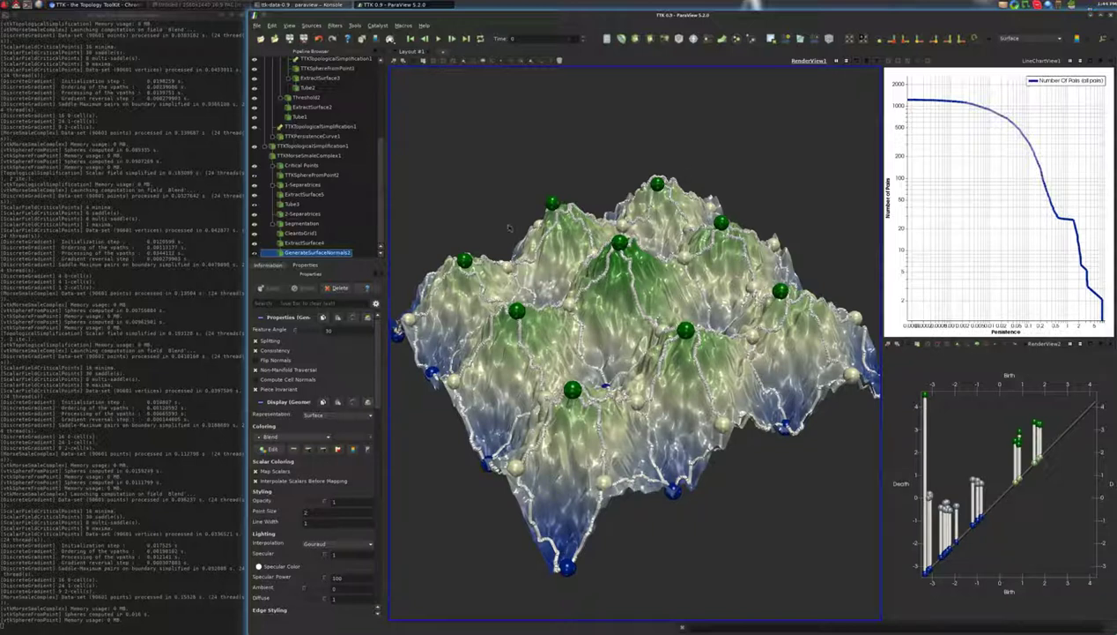
Step: Save the WarpByScalar1 output as noisyTerrain.vtu in VTK UnstructuredGrid format with the default writer settings
scroll(381, 114, up, 5)
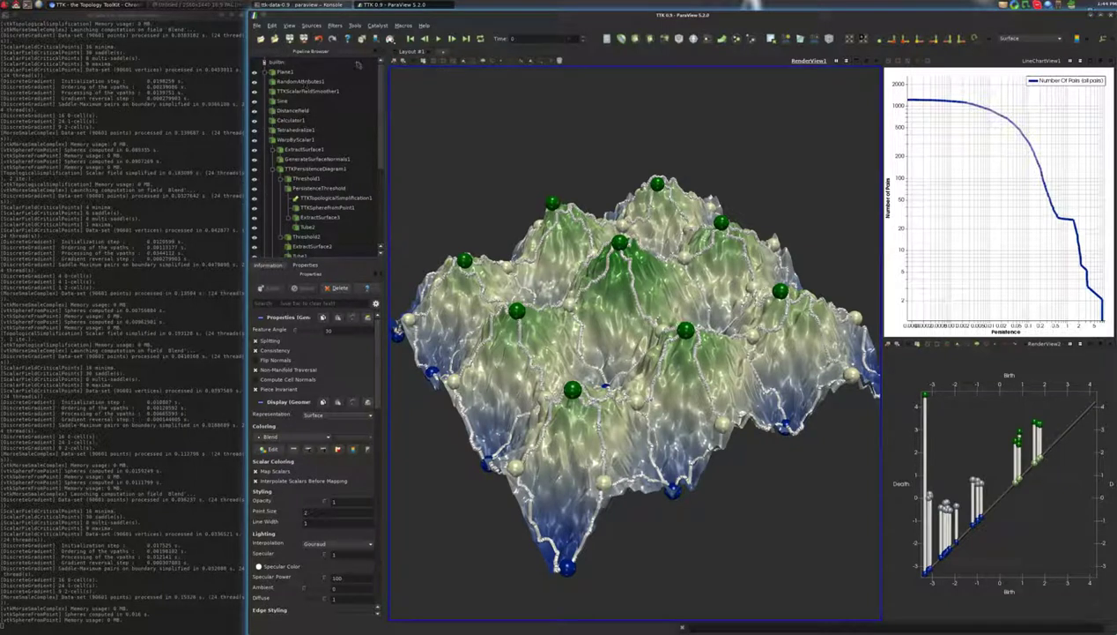
click(298, 140)
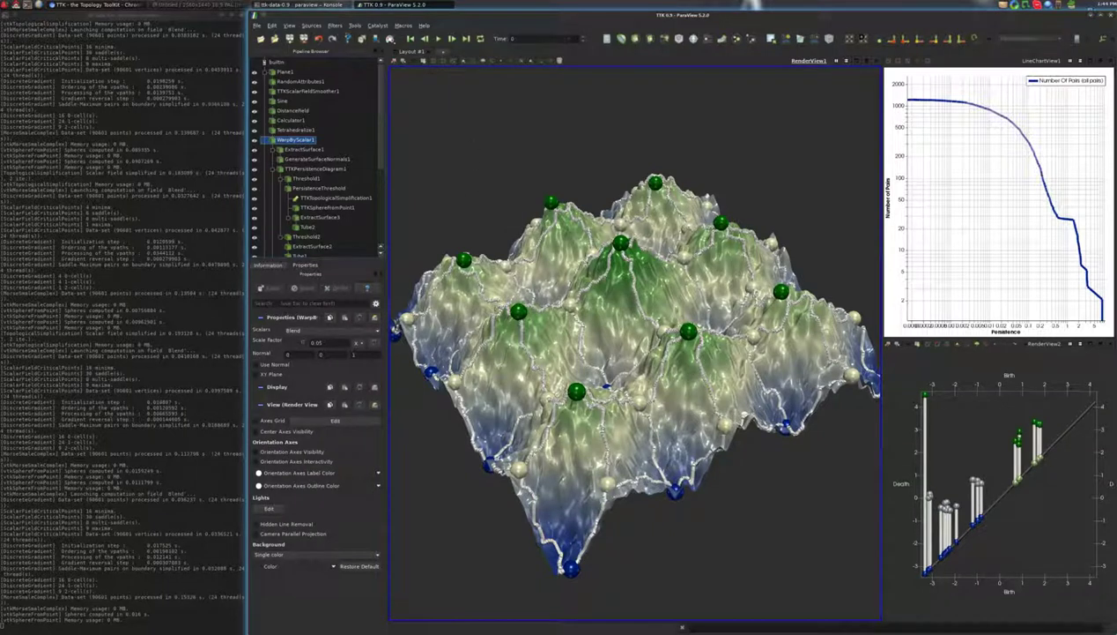
click(257, 25)
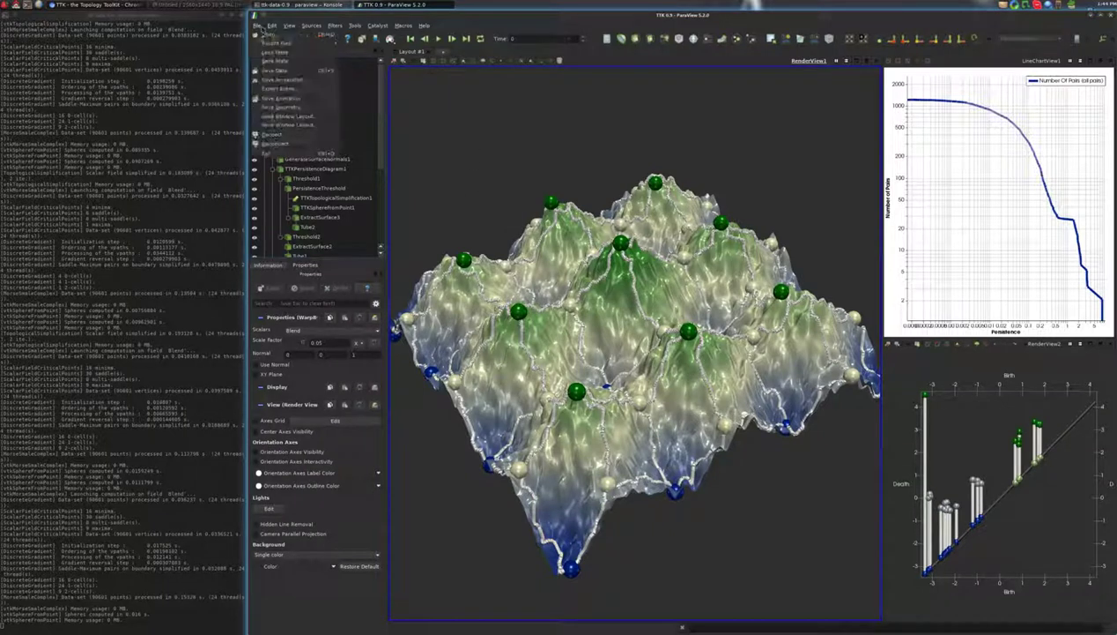
click(291, 70)
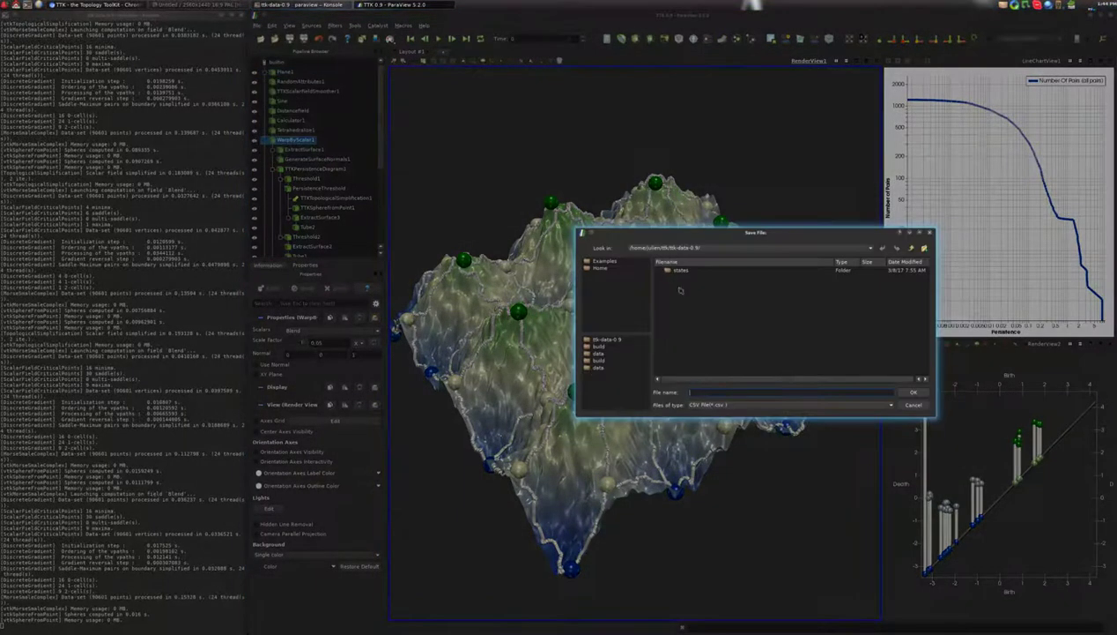
click(743, 405)
click(732, 431)
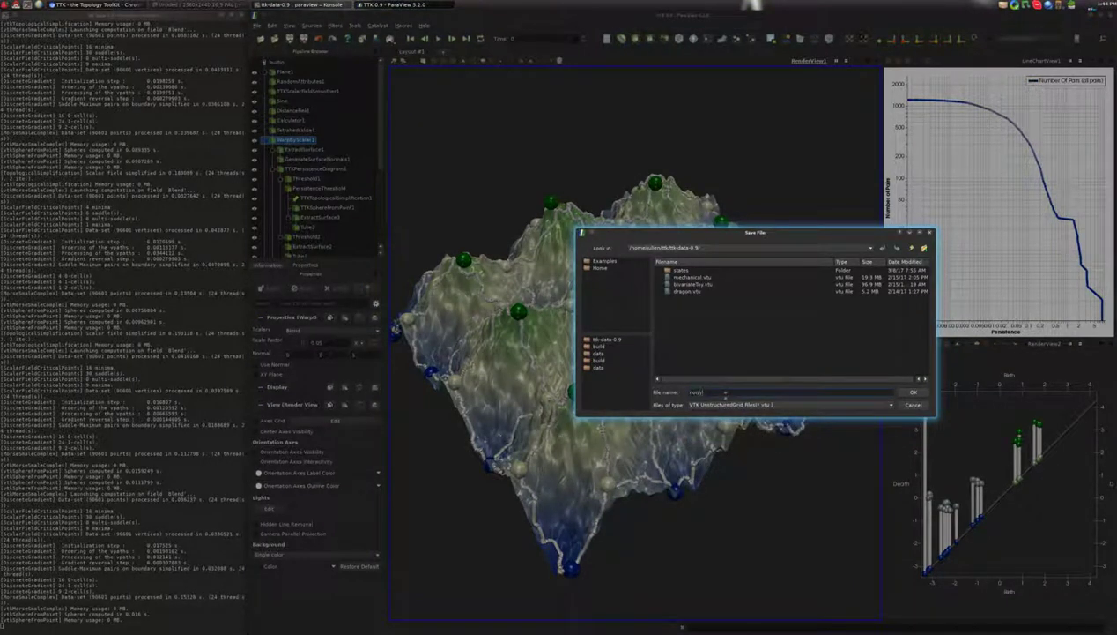
key(Return)
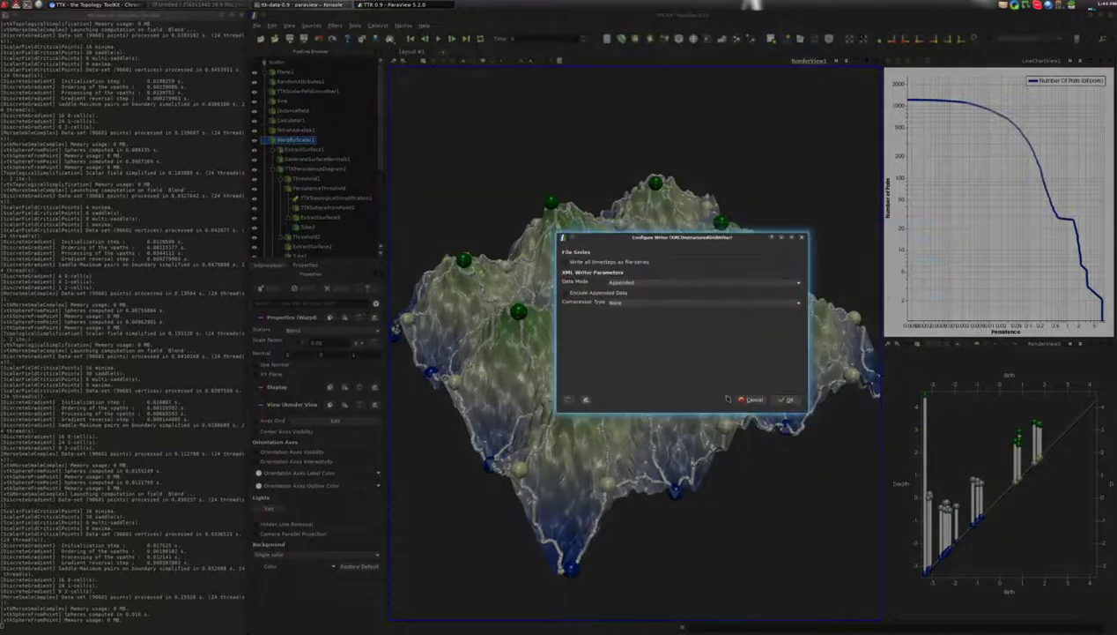
click(785, 399)
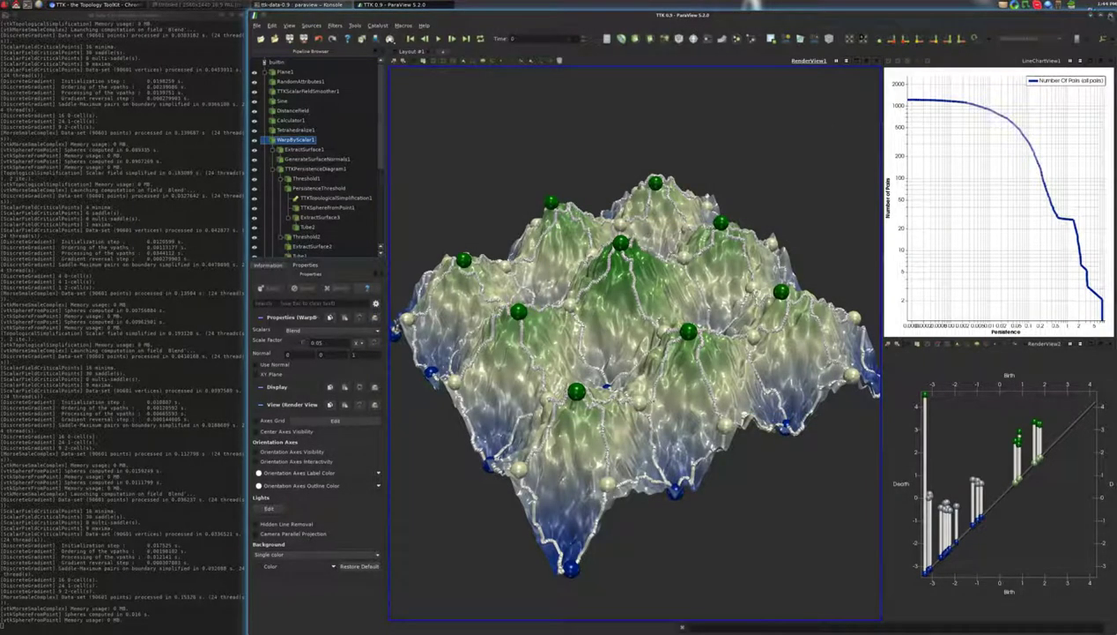
Step: Quit ParaView and clear the terminal
key(ctrl+q)
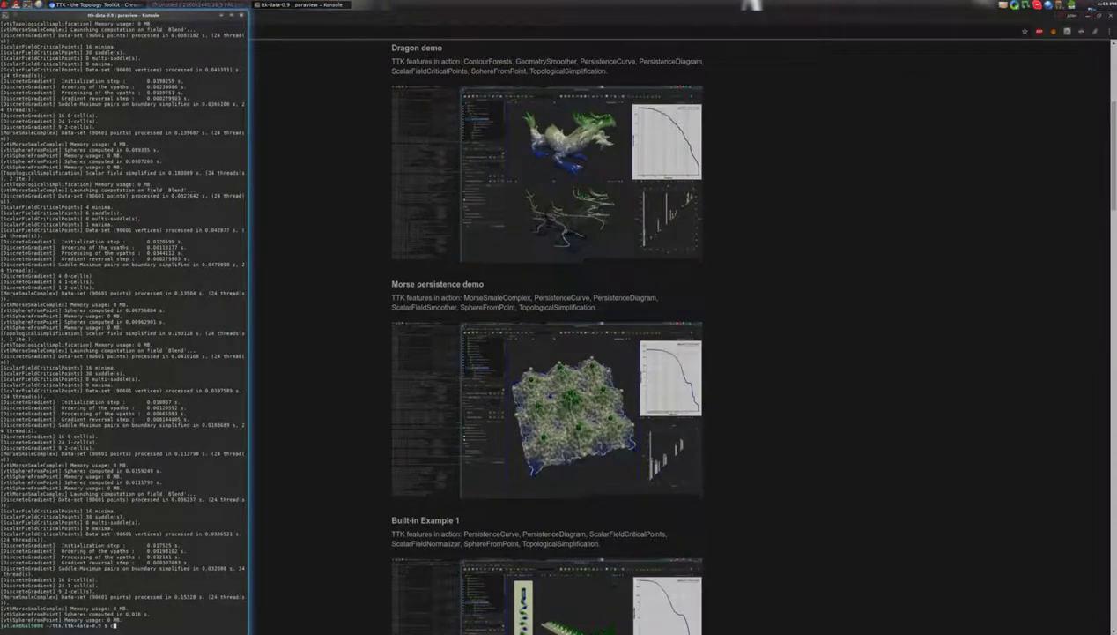
text(r)
key(Return)
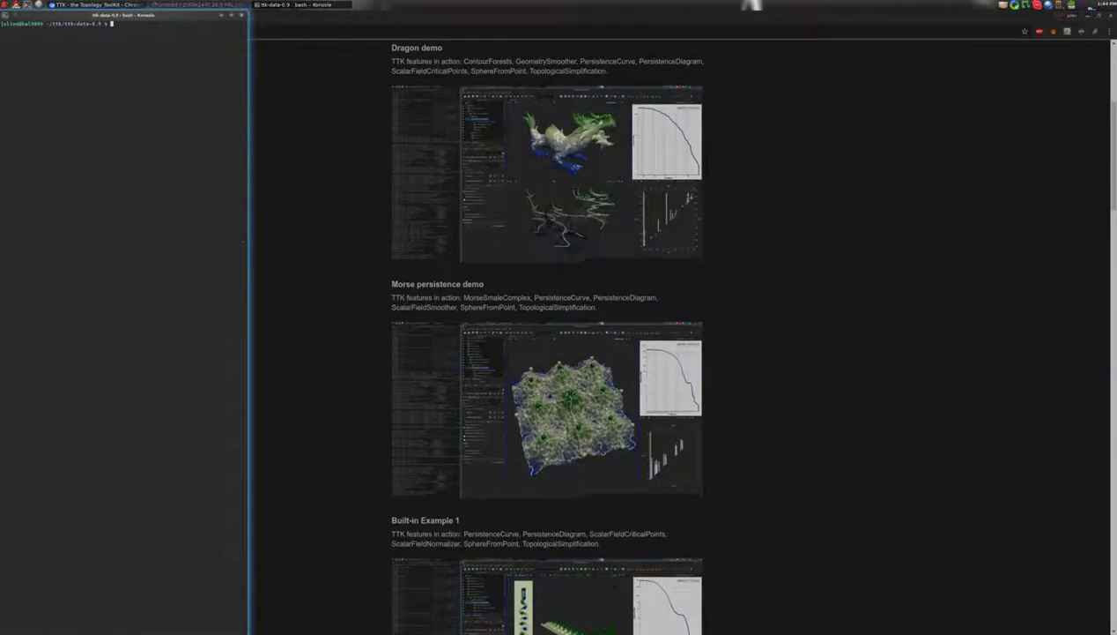
Step: Launch ParaView on noisyTerrain.vtu from the terminal, dismiss the startup screen and load the terrain with all its arrays
text(paraview noisyTerrain.vtu)
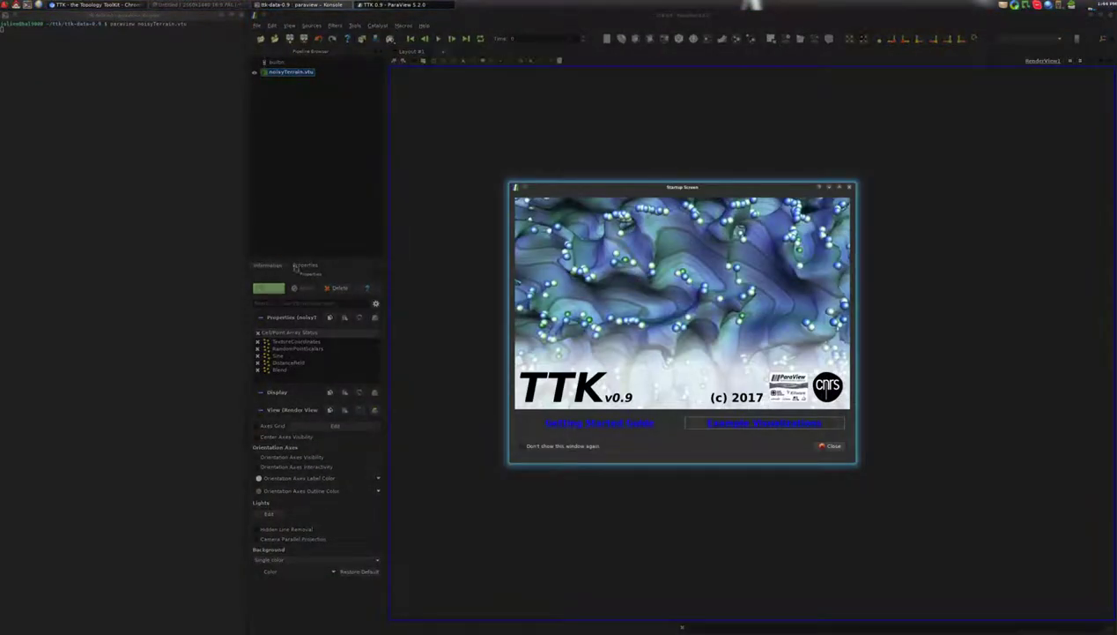
key(Escape)
click(269, 287)
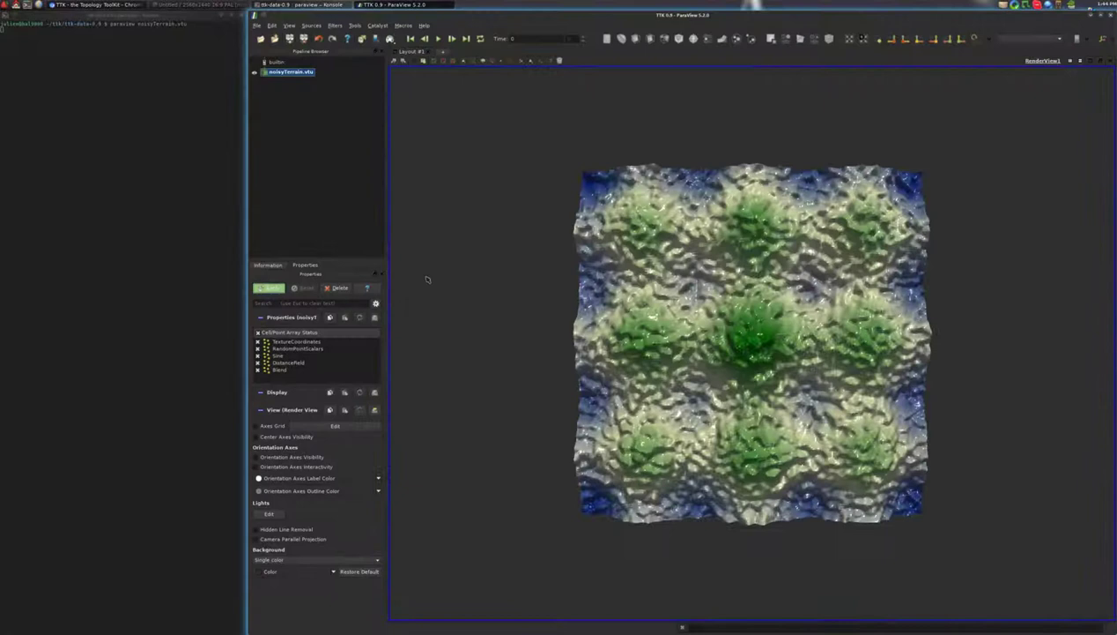
drag(753, 405, 833, 334)
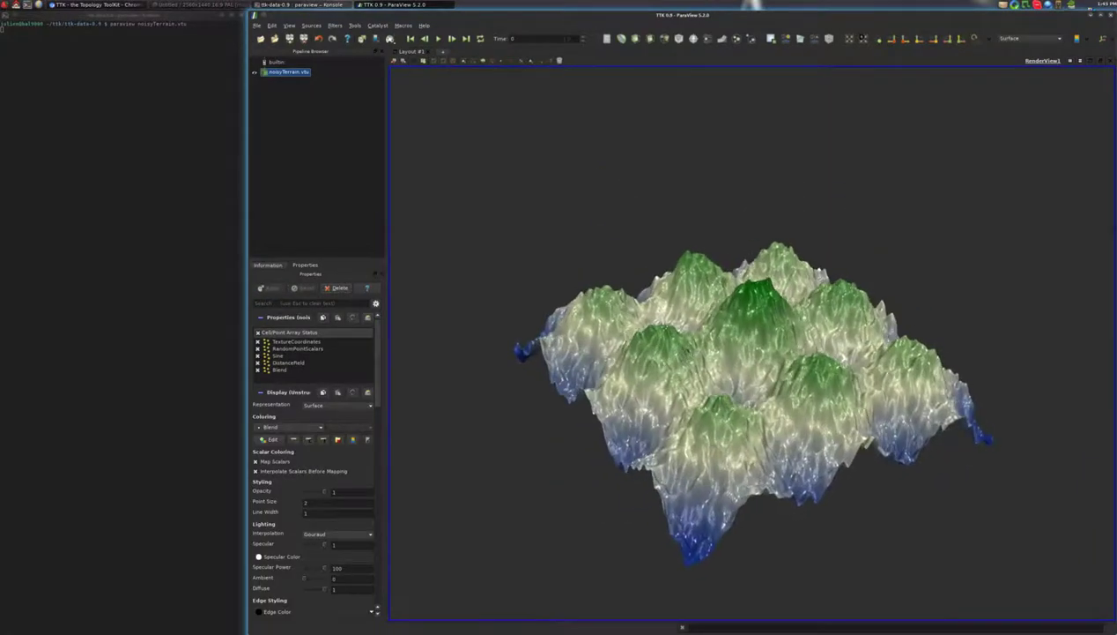
drag(719, 361, 718, 393)
middle_drag(718, 392, 710, 379)
drag(710, 379, 689, 369)
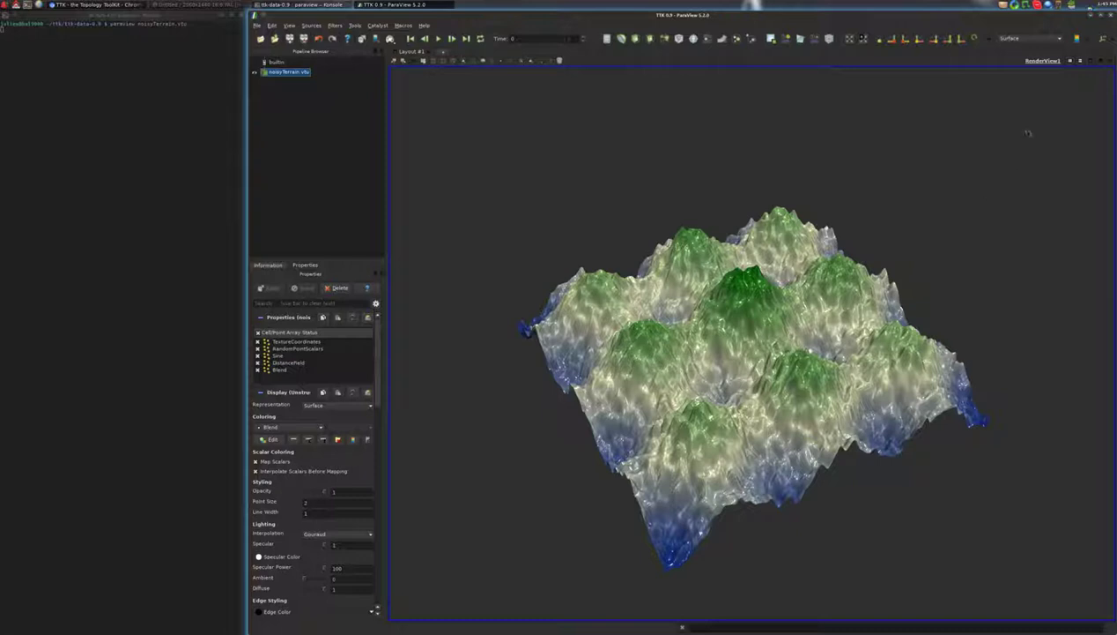
key(ctrl+space)
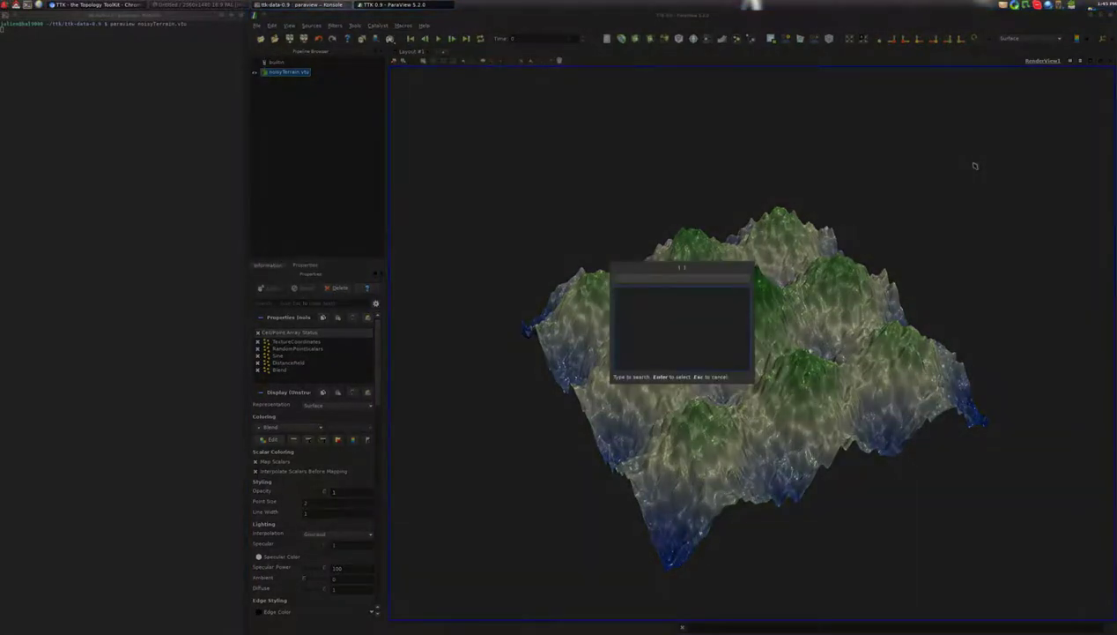
text(curve)
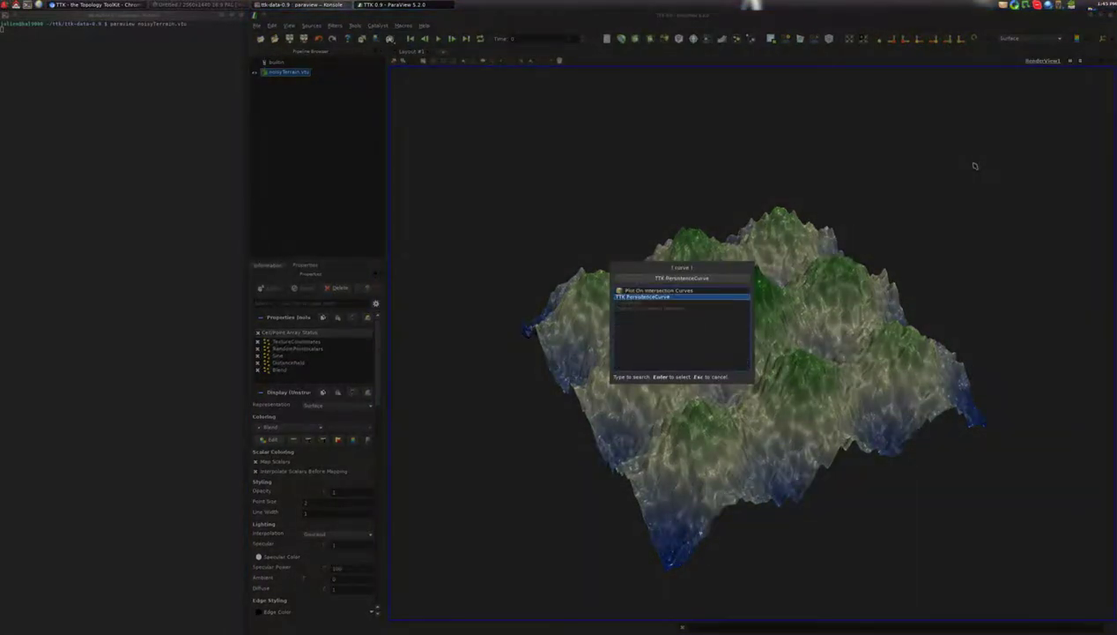
key(Return)
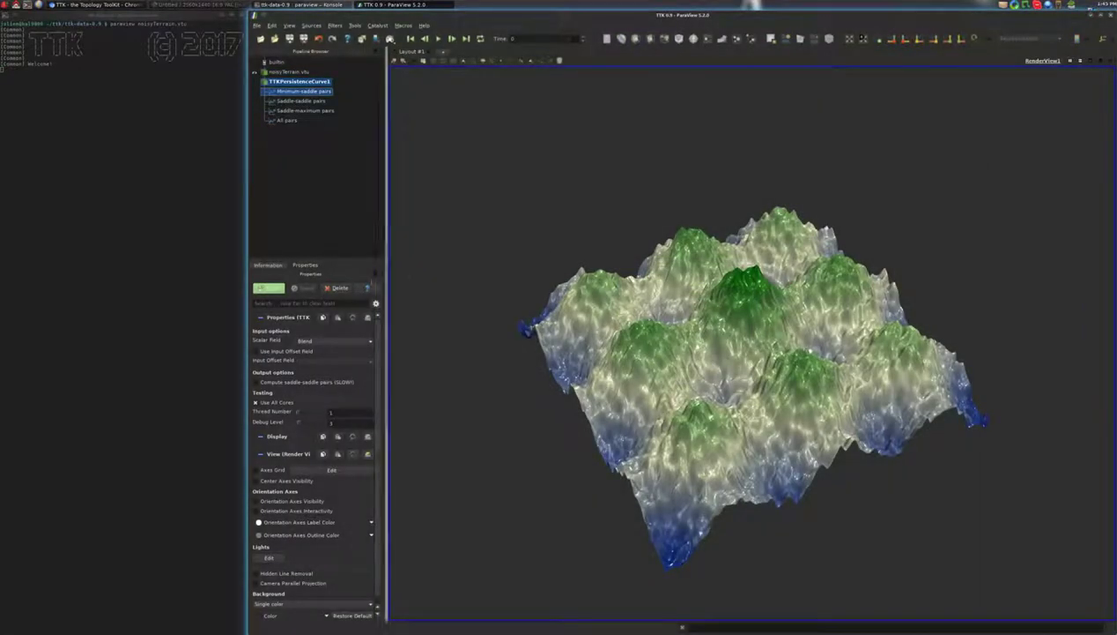
click(338, 288)
Step: Examine the noisy terrain from several angles and browse the available TTK filter categories
drag(575, 173, 586, 189)
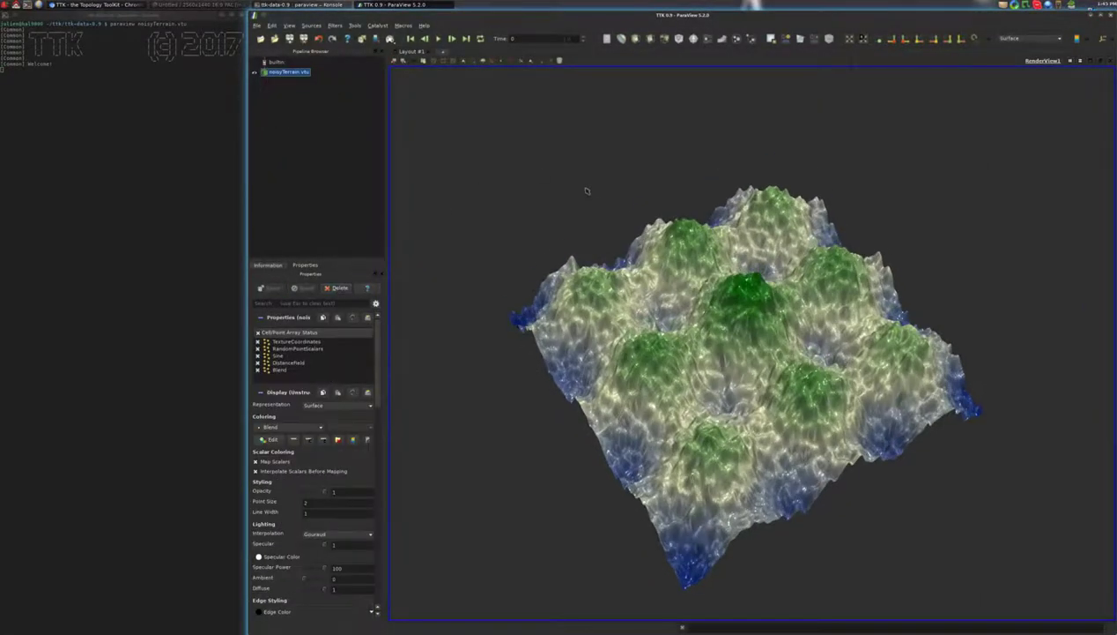
middle_drag(650, 293, 619, 265)
drag(619, 265, 559, 164)
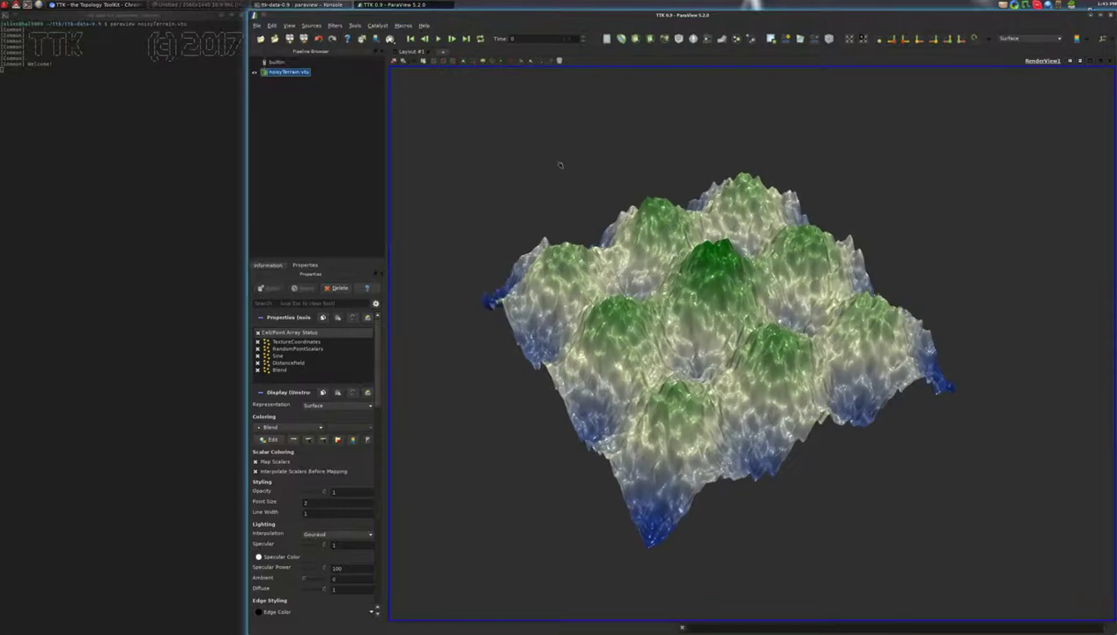
drag(541, 231, 532, 212)
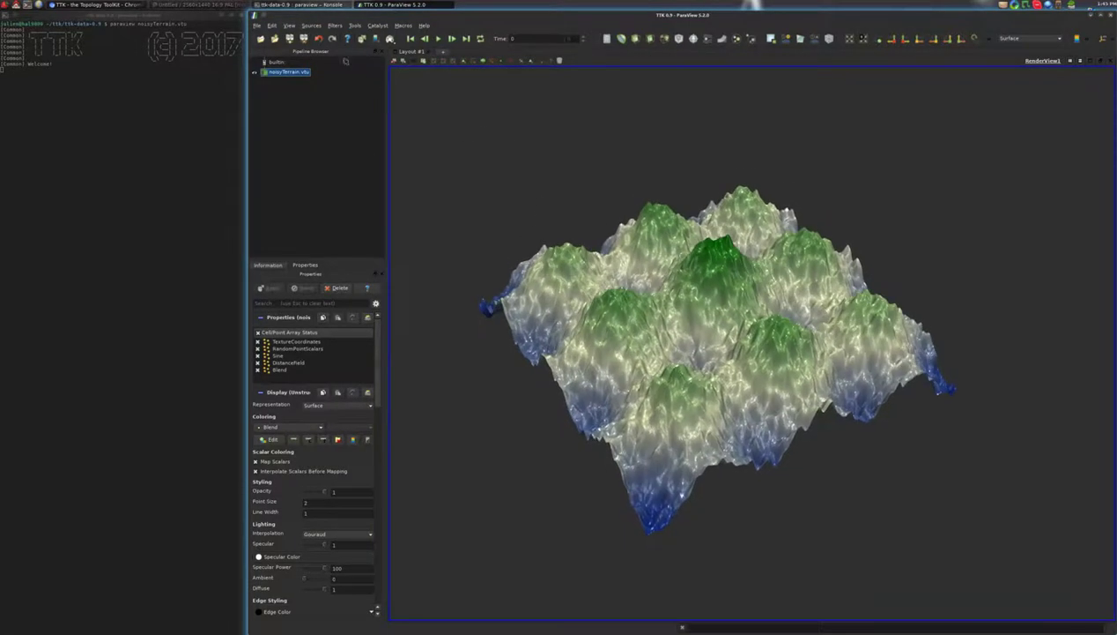
click(335, 25)
mouse_move(377, 143)
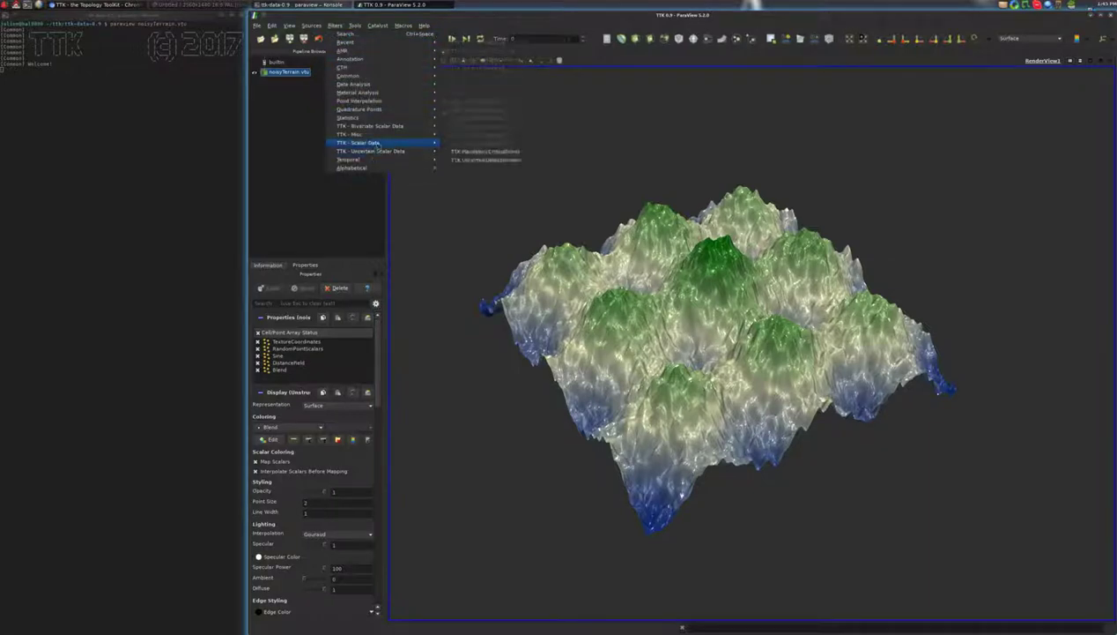
mouse_move(408, 129)
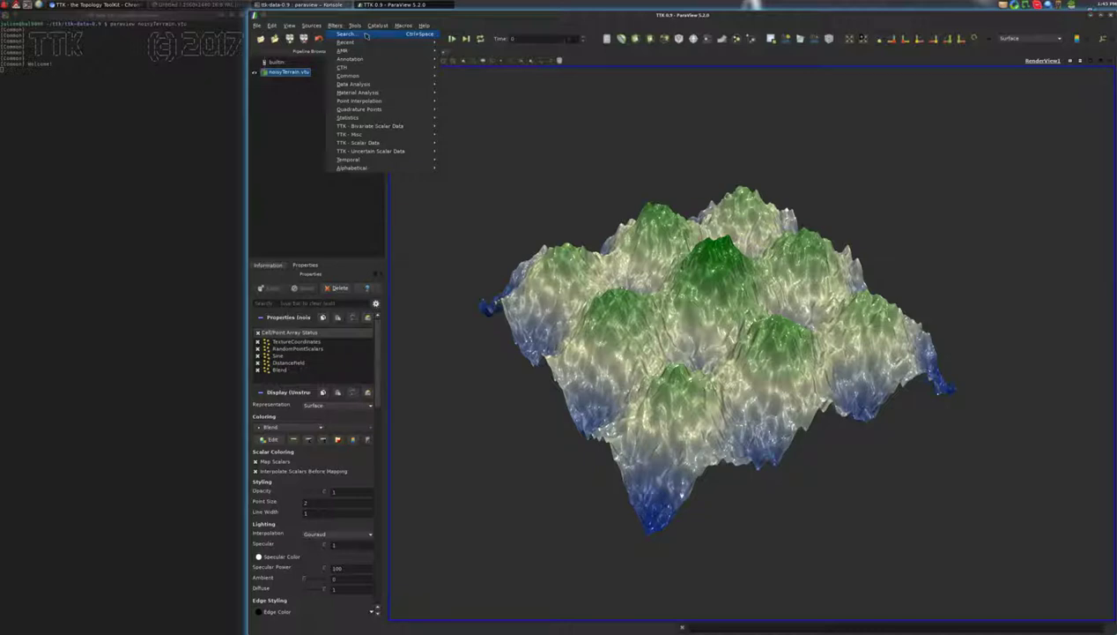
click(693, 155)
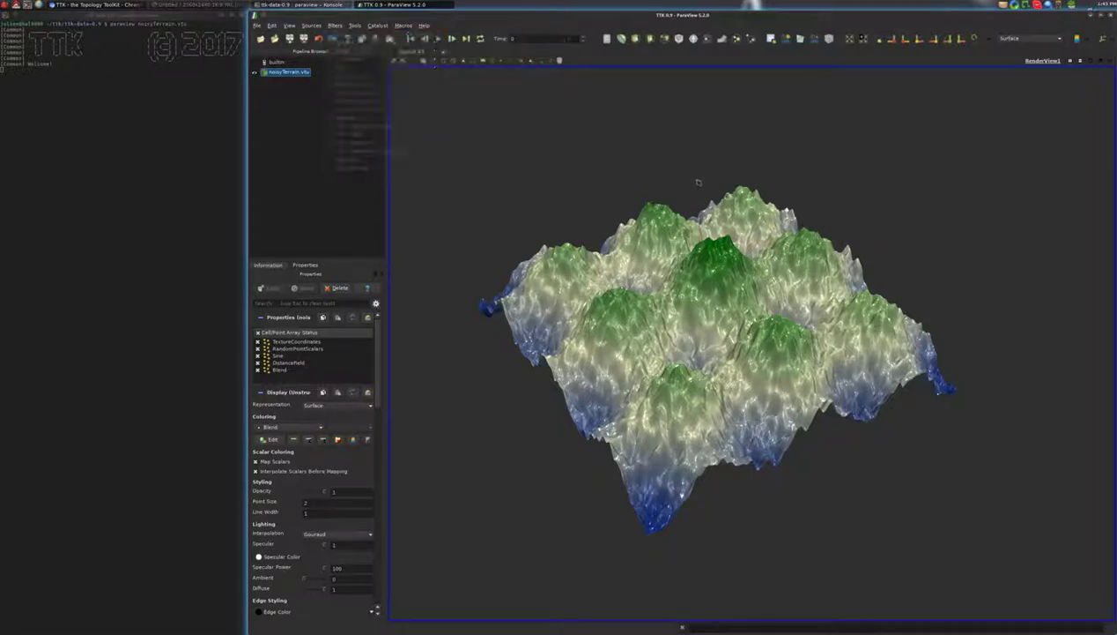
mouse_move(665, 237)
mouse_down()
mouse_move(670, 257)
mouse_move(665, 242)
mouse_up()
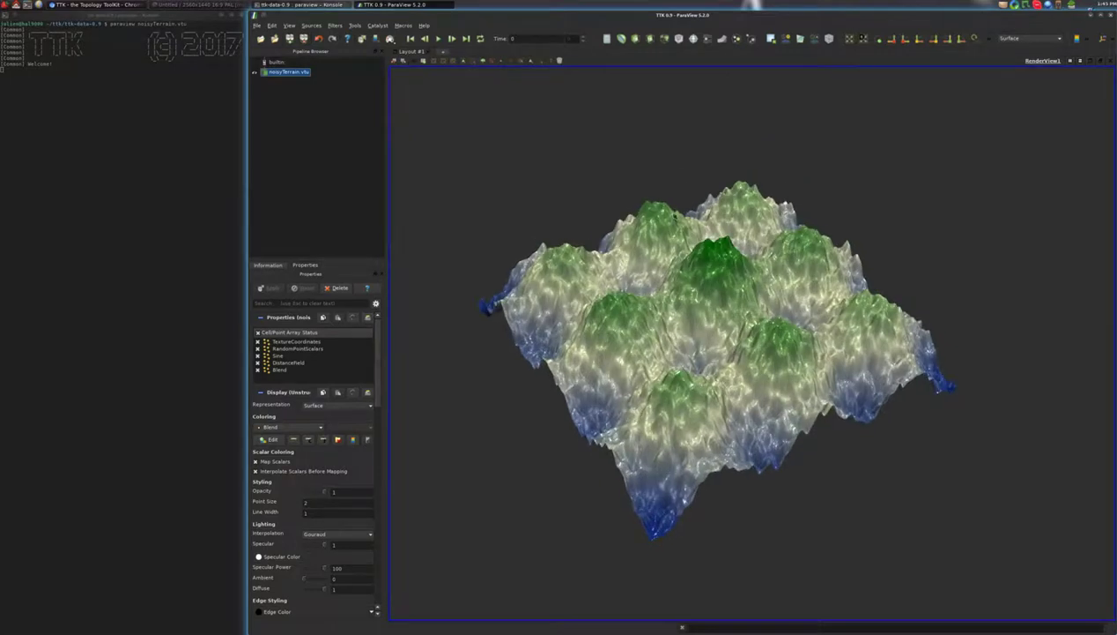
Step: Compute a TTK PersistenceCurve of the noisyTerrain.vtu data on the Blend scalar field
key(ctrl+space)
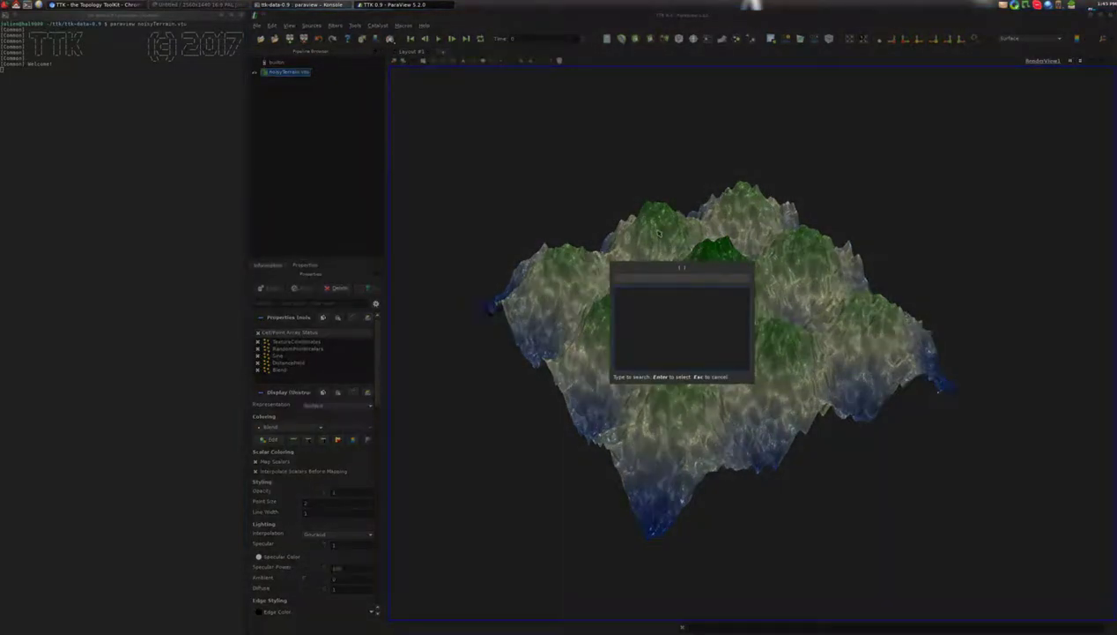
text(curve)
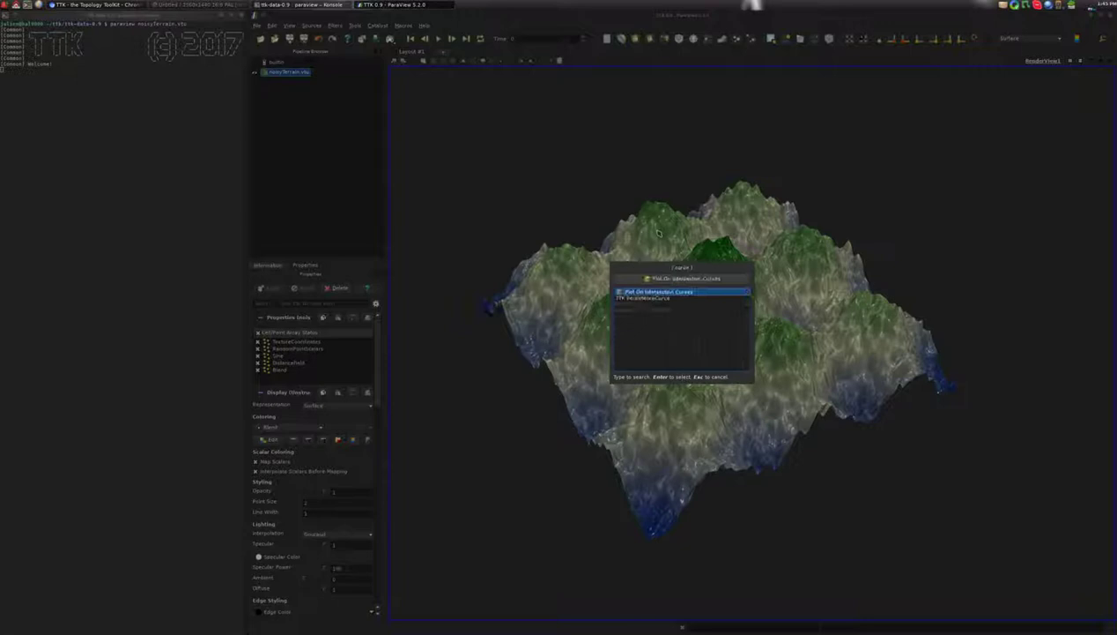
key(Down)
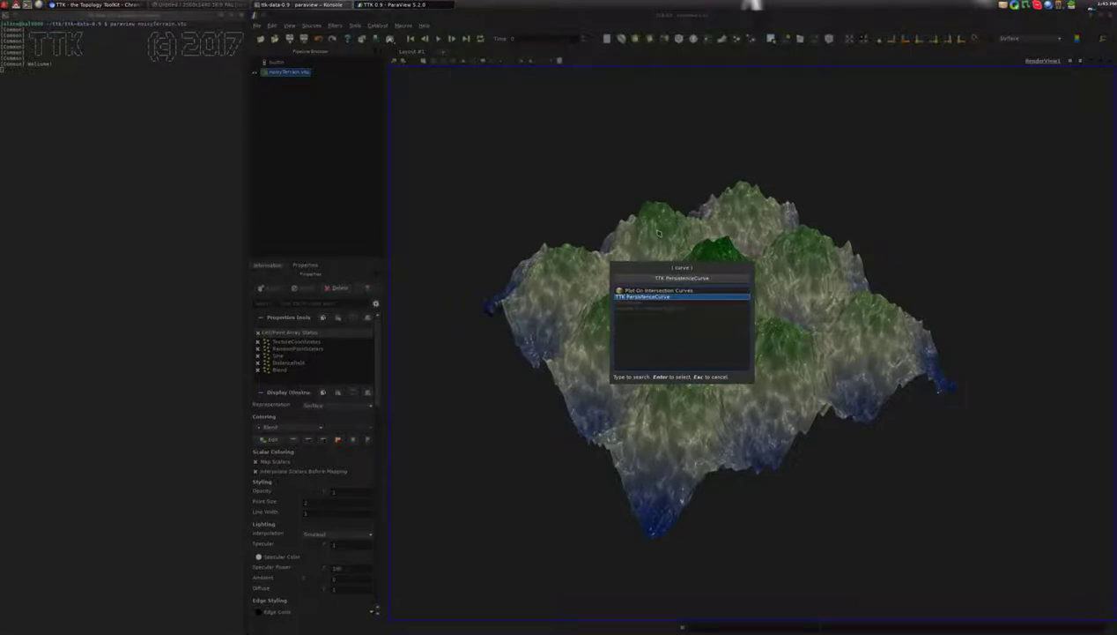
key(Return)
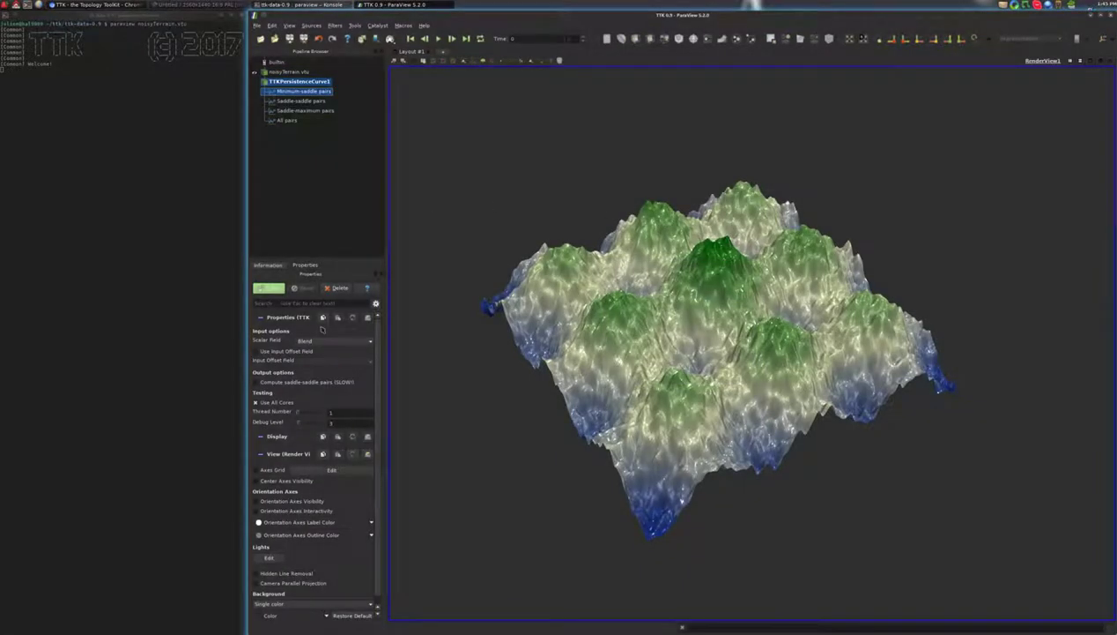
click(273, 290)
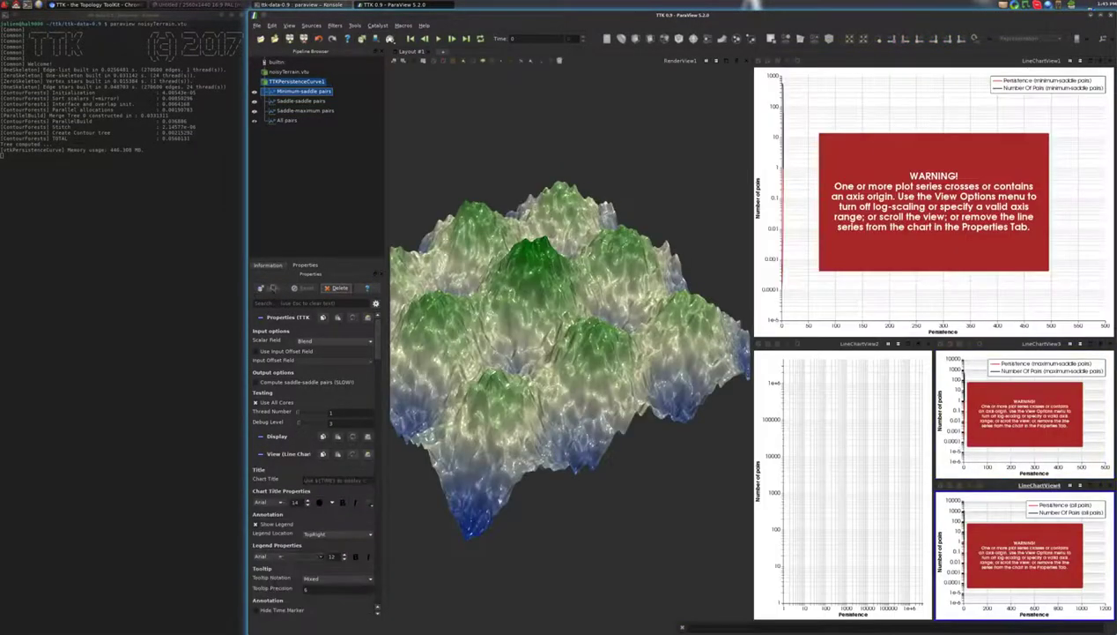
Step: Close the LineChartView4, LineChartView3 and LineChartView2 charts, keeping only LineChartView1 beside the terrain
scroll(558, 257, down, 1)
drag(556, 259, 543, 283)
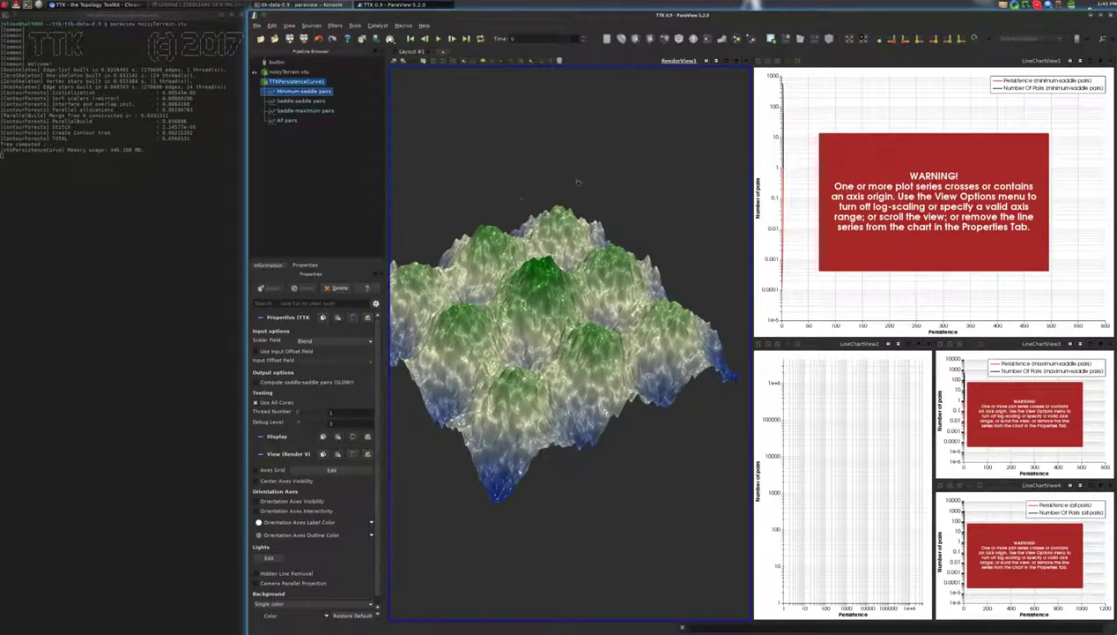
click(1109, 485)
click(1106, 344)
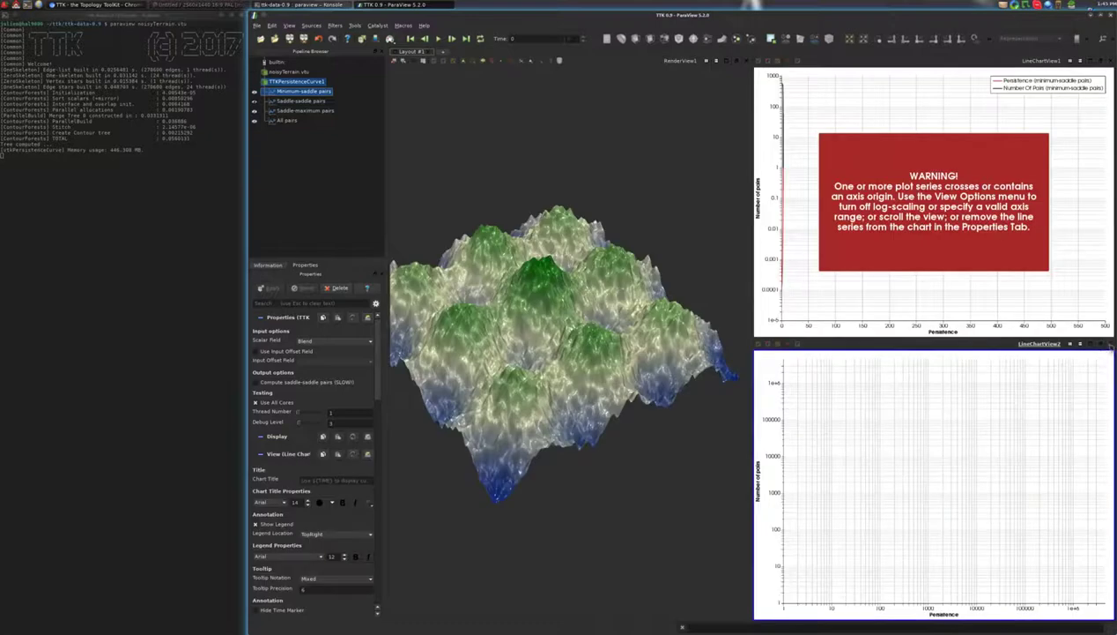
click(1111, 343)
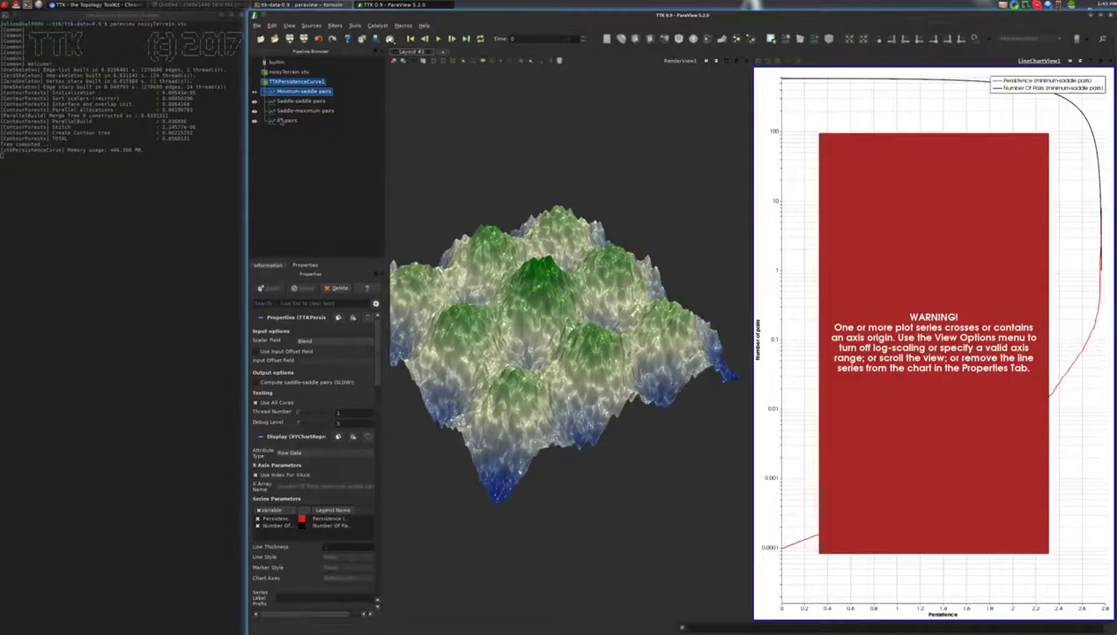
Step: Show the All pairs output in LineChartView1 and hide the Minimum-saddle pairs output
click(280, 119)
click(254, 120)
click(254, 92)
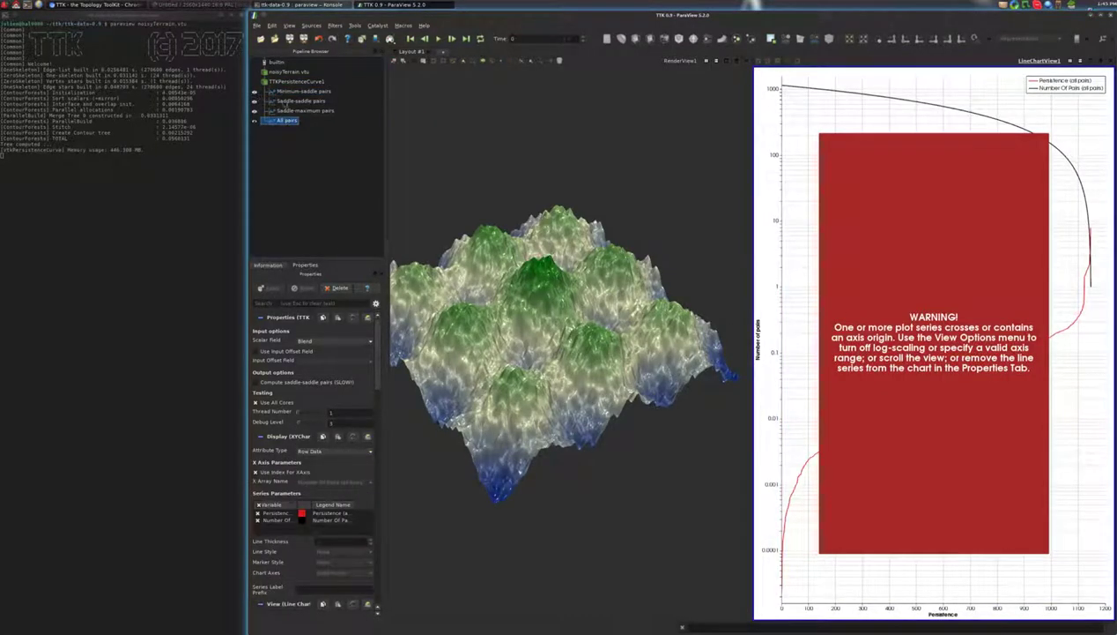
Step: Plot the All pairs curve against the Persistence (all pairs) array instead of the index, and hide the Persistence series
click(289, 473)
click(330, 482)
click(321, 491)
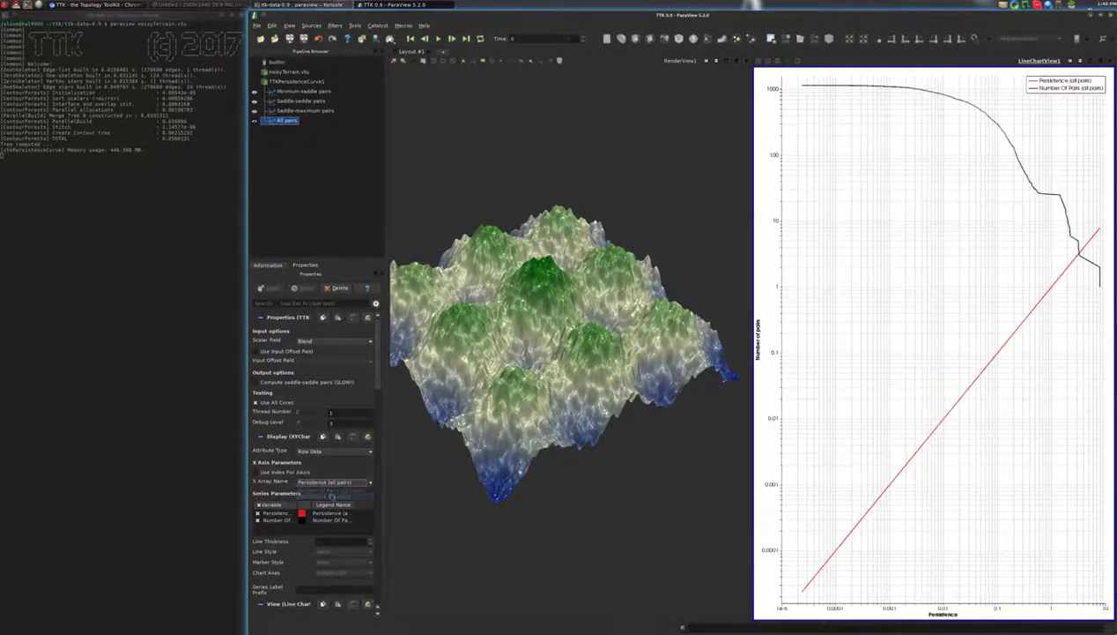
click(256, 513)
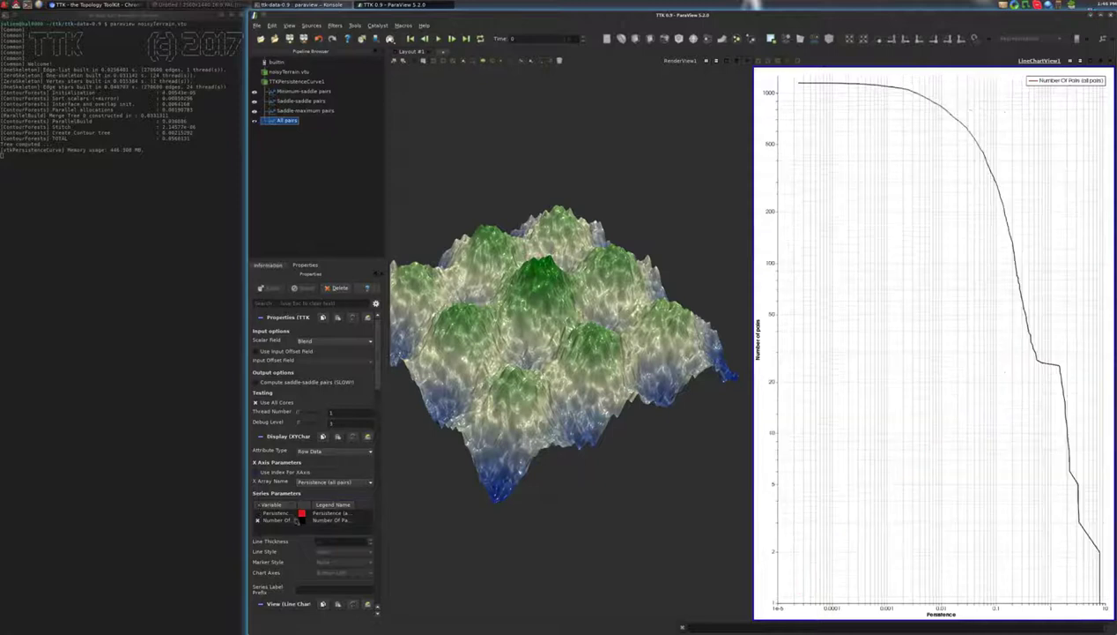
scroll(994, 449, down, 2)
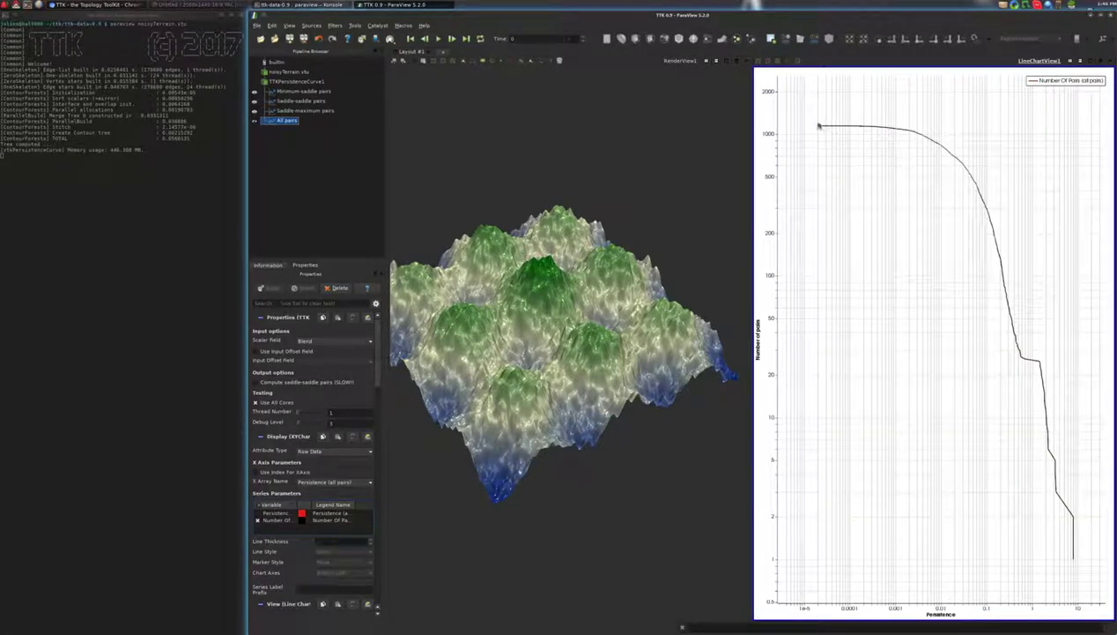
Step: Zoom the chart onto the persistence curve and style its Number Of Pairs series as a dark blue line with thickness 5
middle_drag(821, 125, 1078, 565)
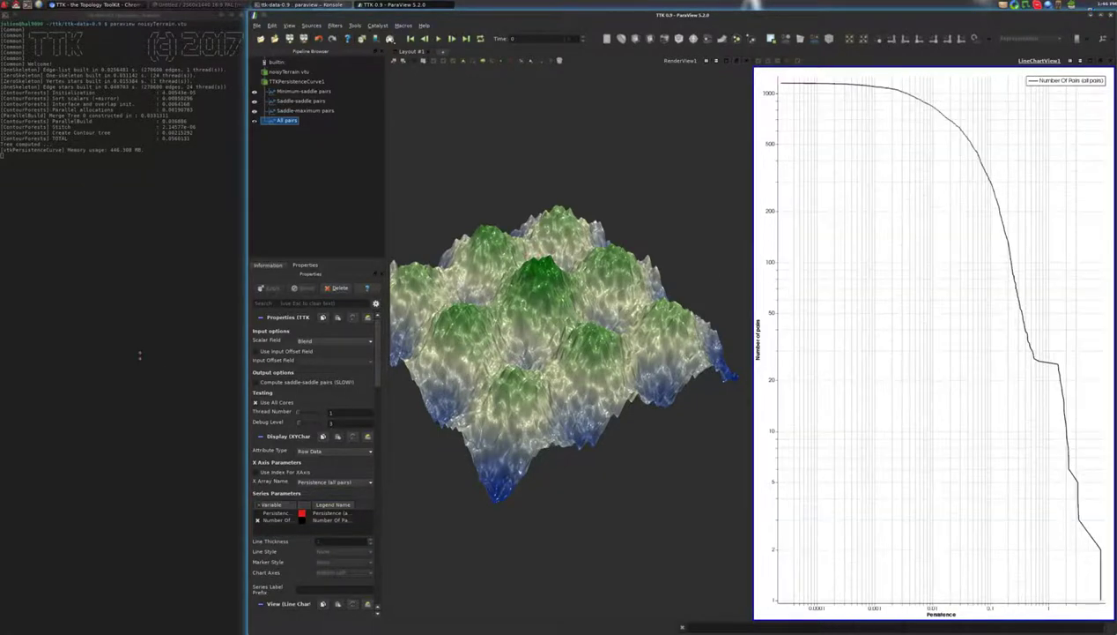
double_click(303, 521)
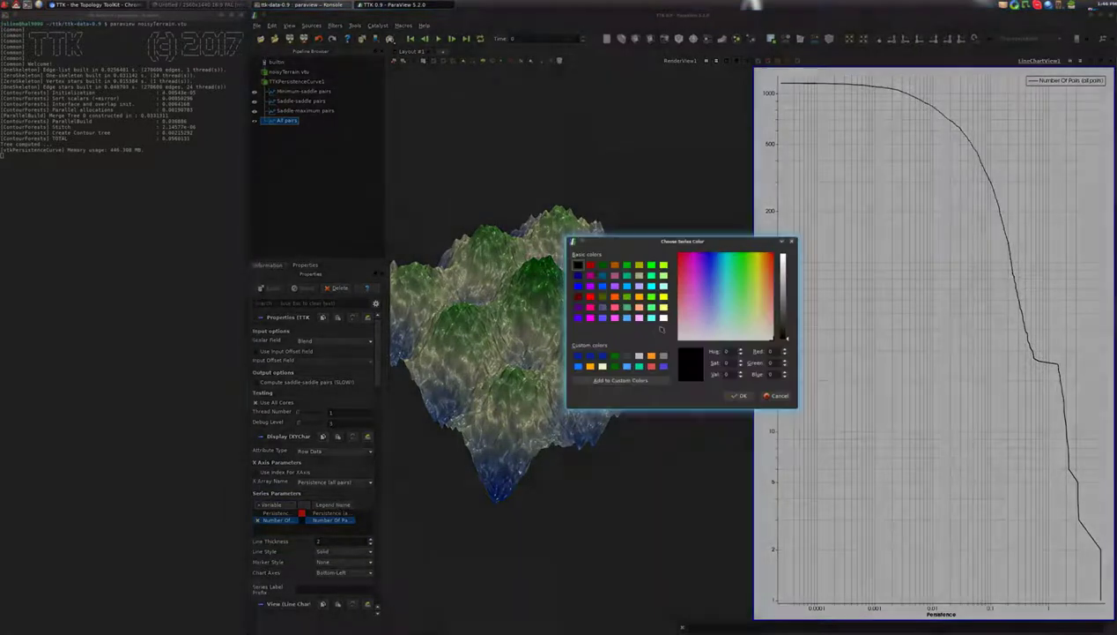
click(578, 354)
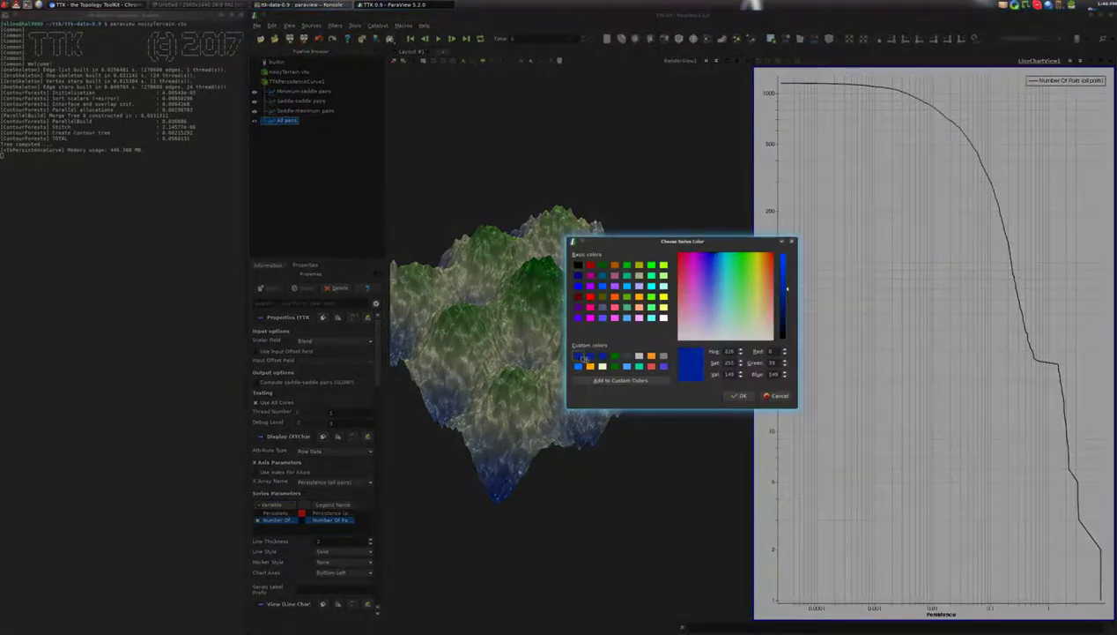
click(739, 396)
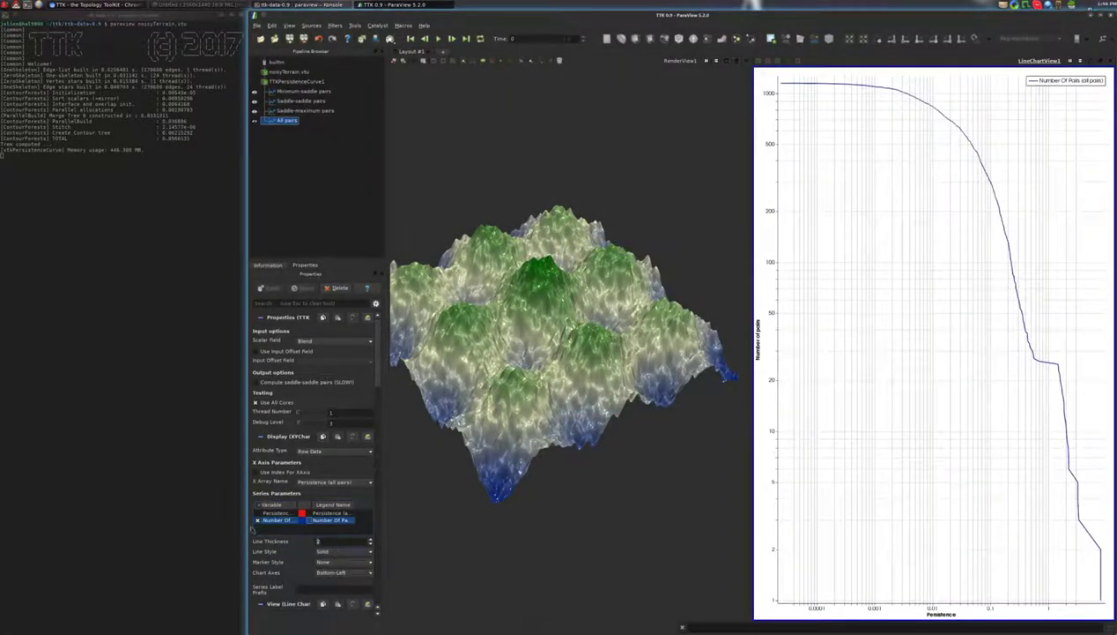
text(5)
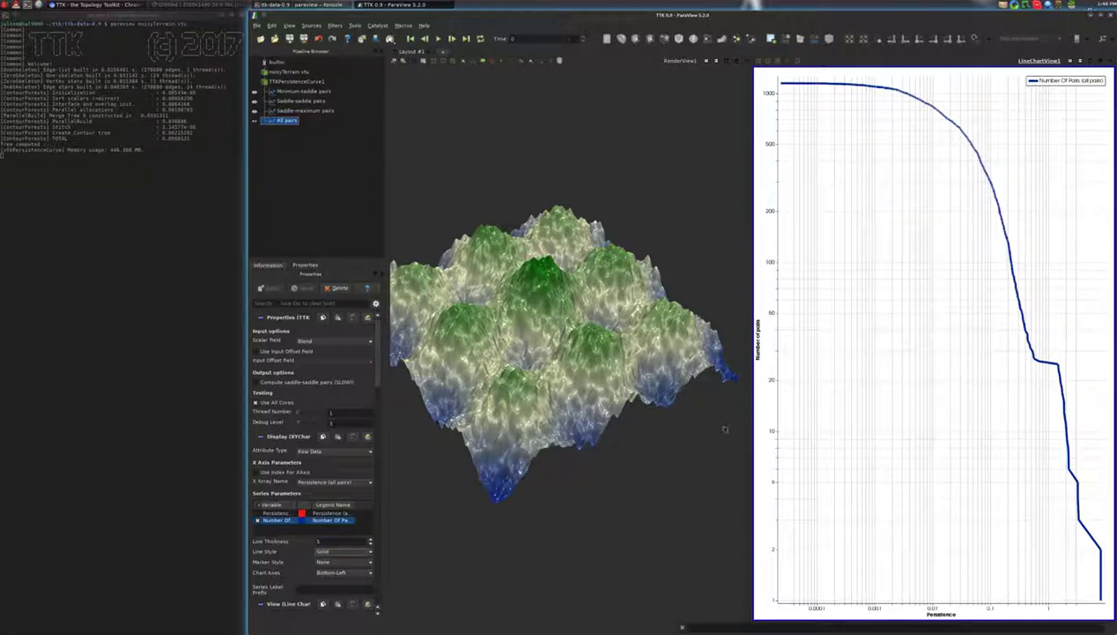
scroll(333, 393, down, 10)
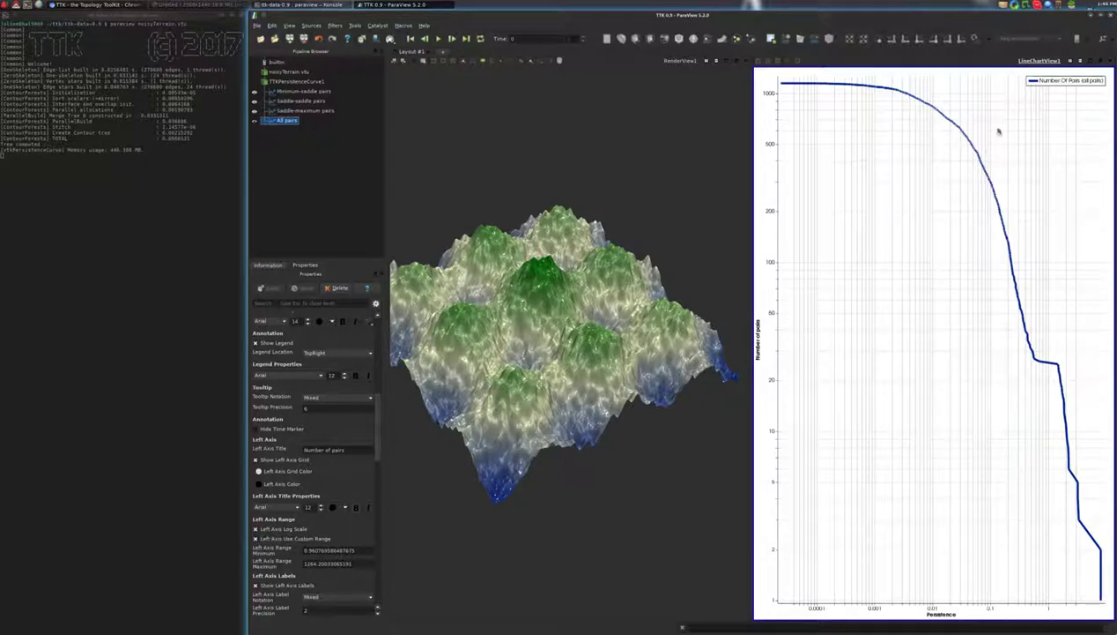
Step: Split LineChartView1 vertically and create a Render View in the empty area beneath the chart
click(1081, 63)
drag(547, 278, 535, 297)
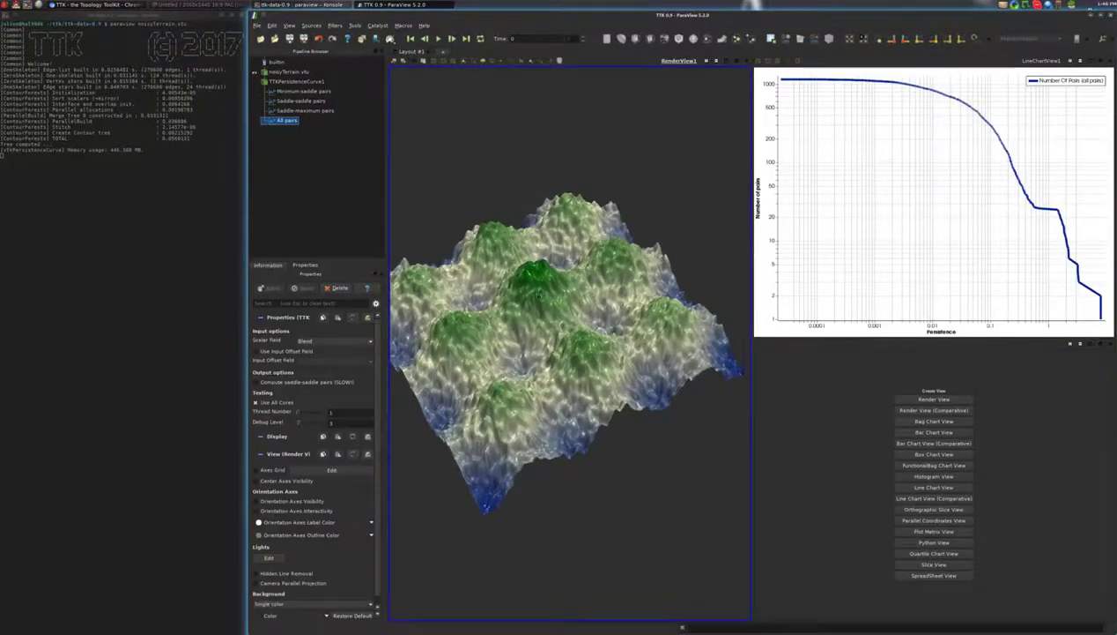
middle_drag(534, 296, 560, 289)
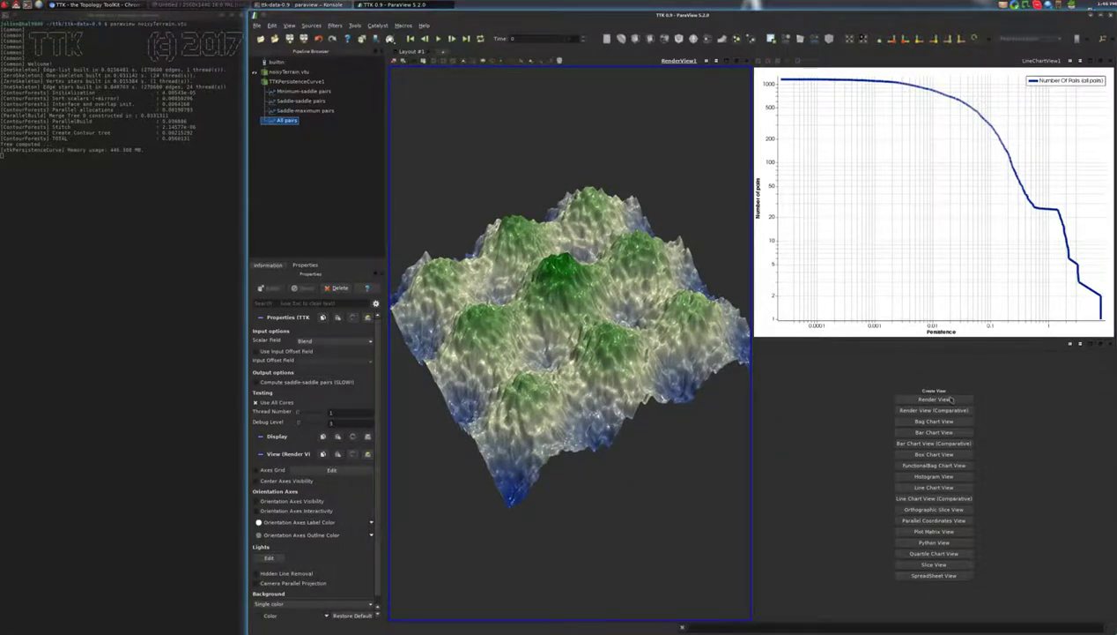
click(950, 399)
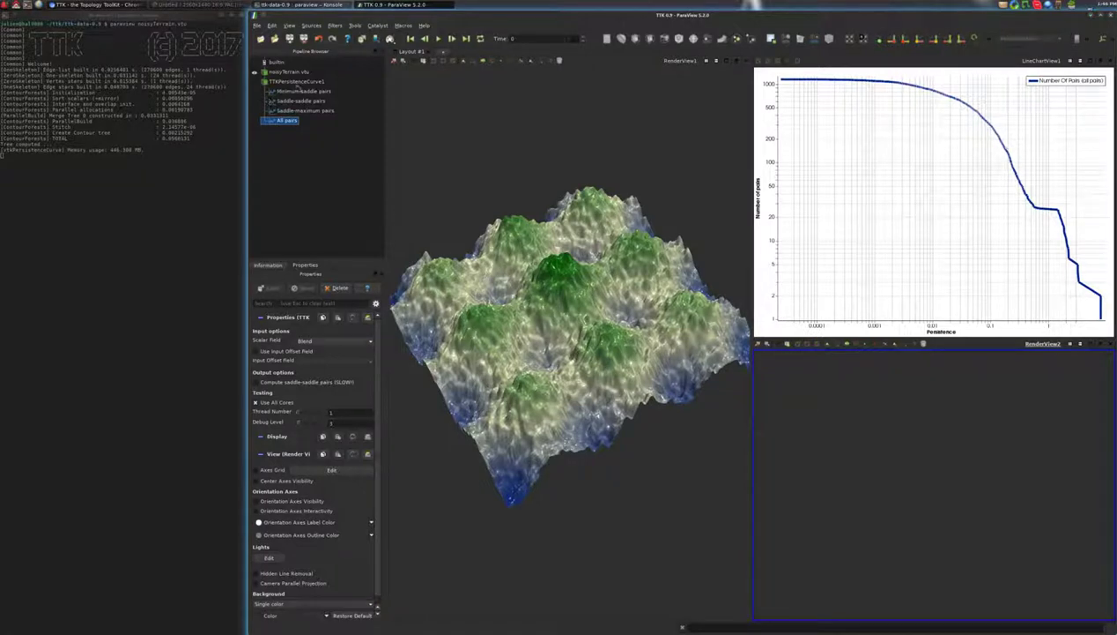
Step: Compute a TTK PersistenceDiagram of noisyTerrain.vtu on the Blend scalar field in RenderView2
click(298, 72)
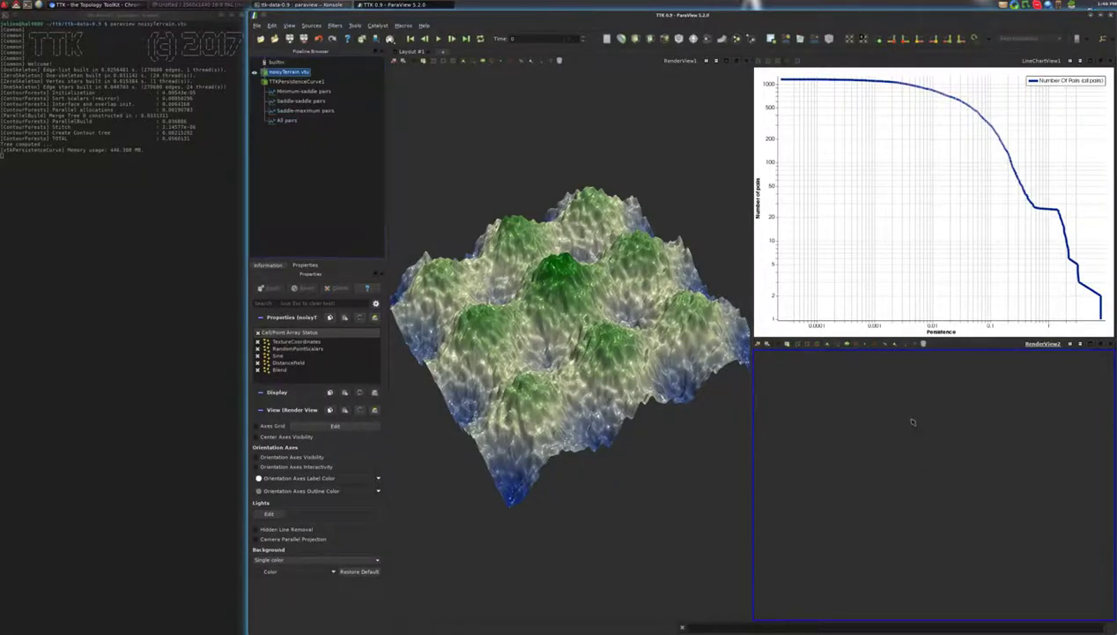
key(ctrl+space)
text(pers)
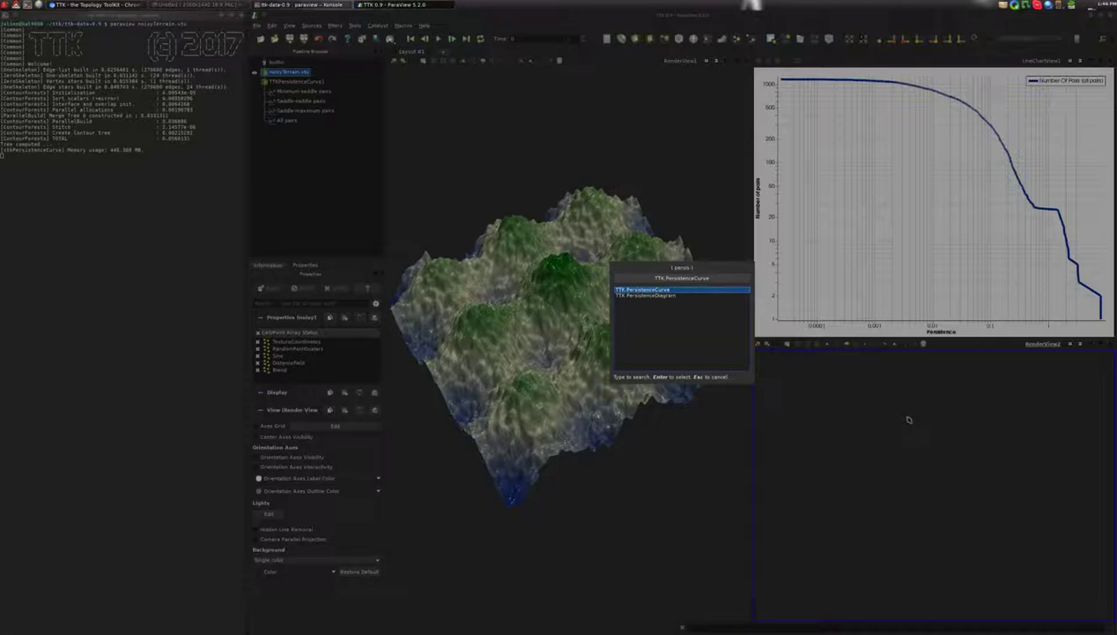
key(Down)
key(Return)
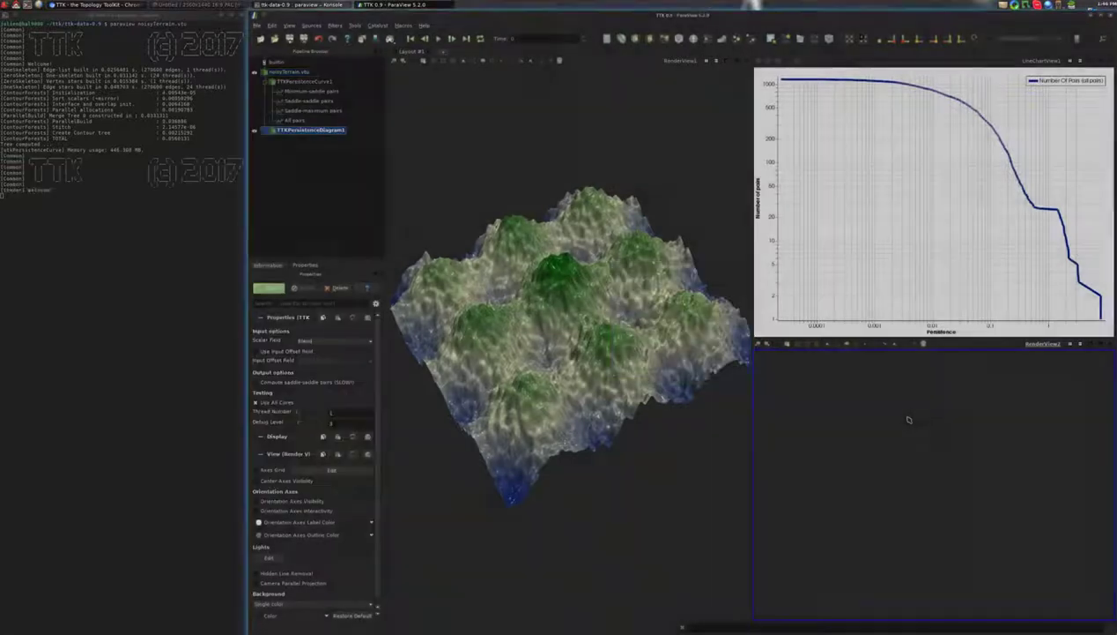
click(269, 288)
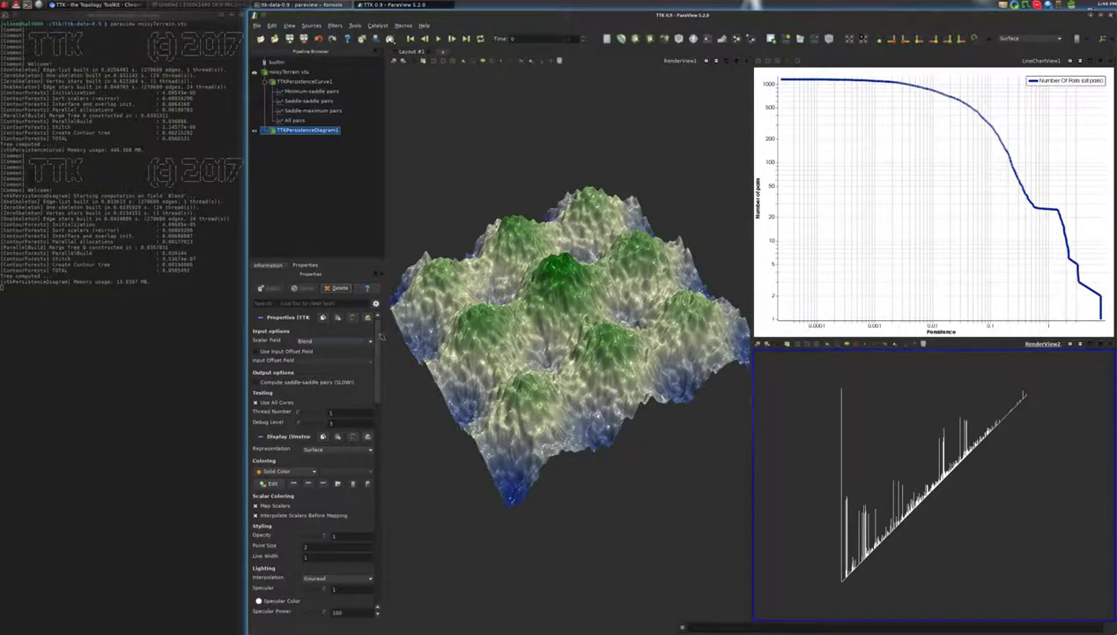
Step: Show the axes grid around the persistence diagram, with Birth as the X title and Death as the Y title
scroll(377, 327, down, 10)
scroll(374, 515, down, 4)
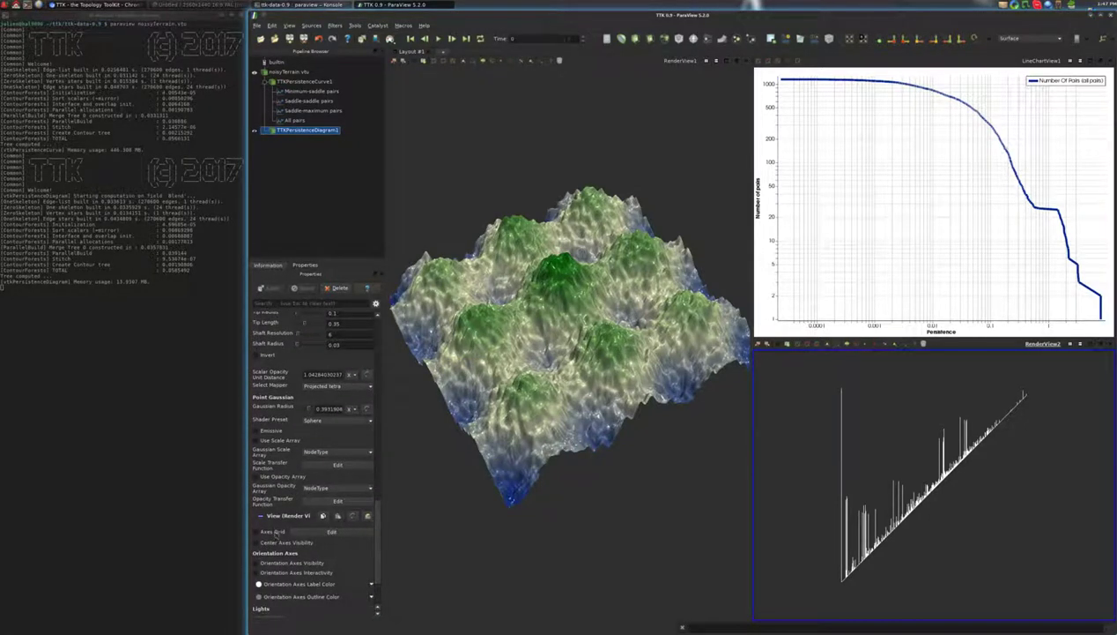
click(274, 531)
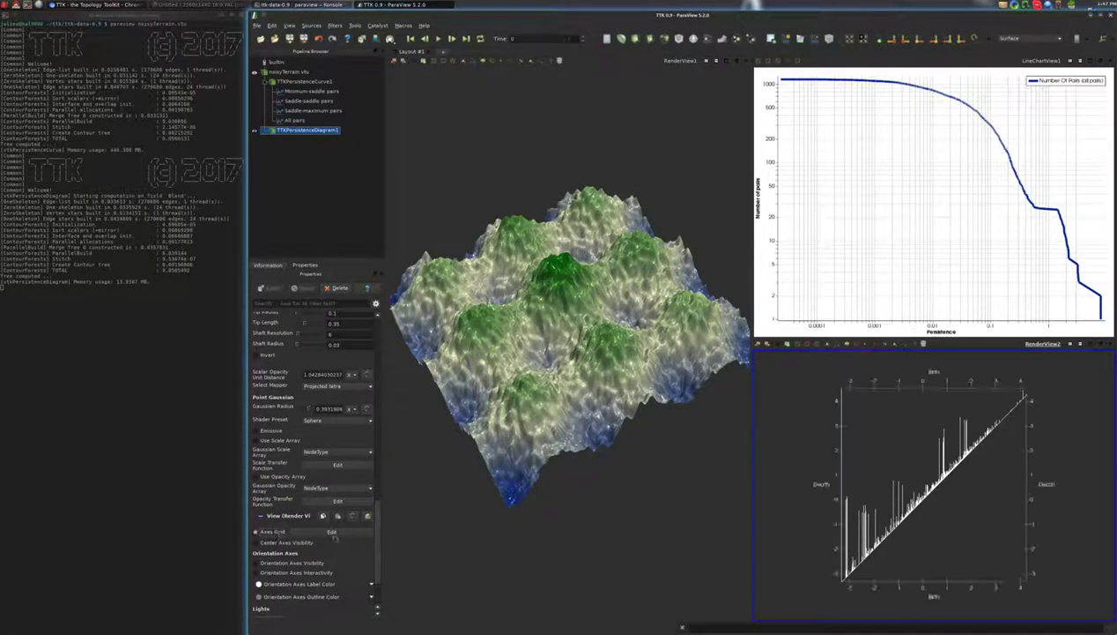
click(332, 532)
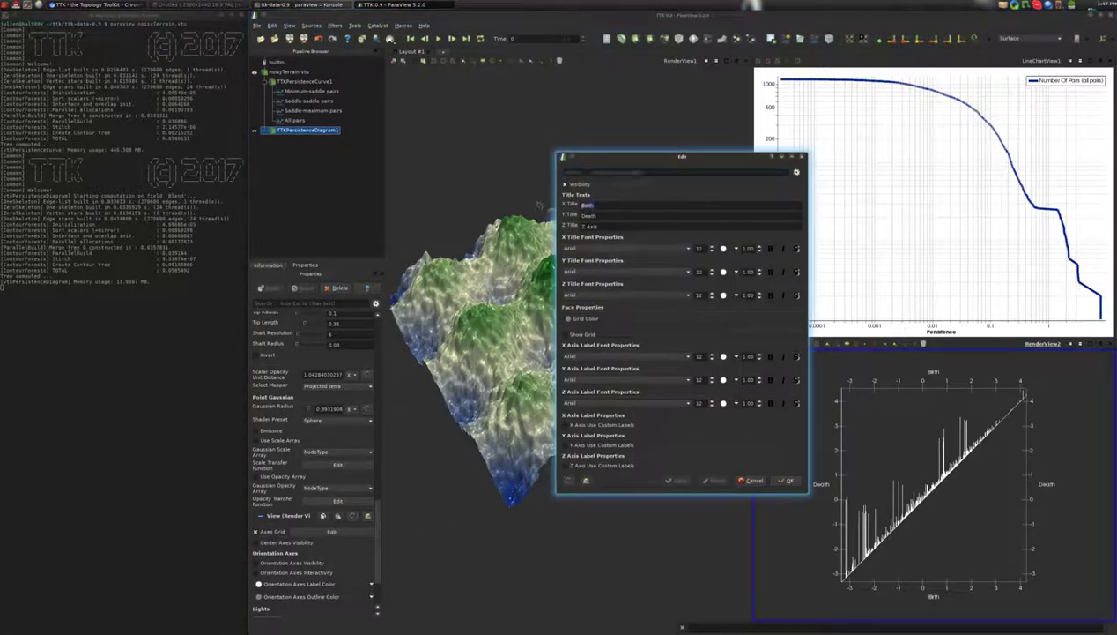
double_click(589, 215)
click(785, 480)
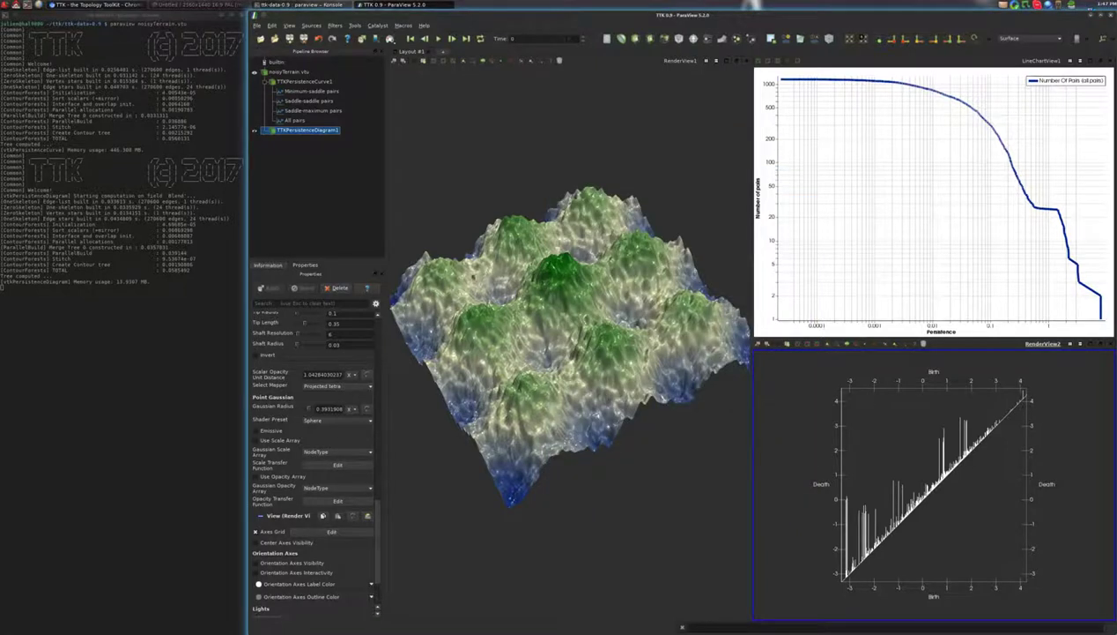
Step: Isolate the persistence diagram's diagonal with a Threshold on PairIdentifier from -1 to -0.1
key(ctrl+space)
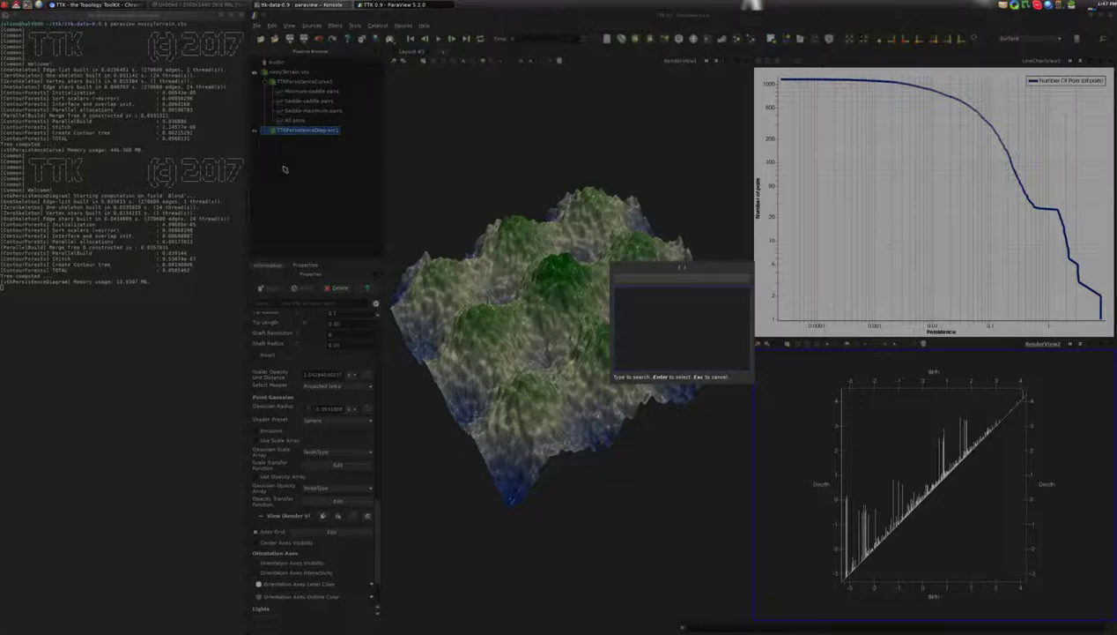
text(thre)
key(Return)
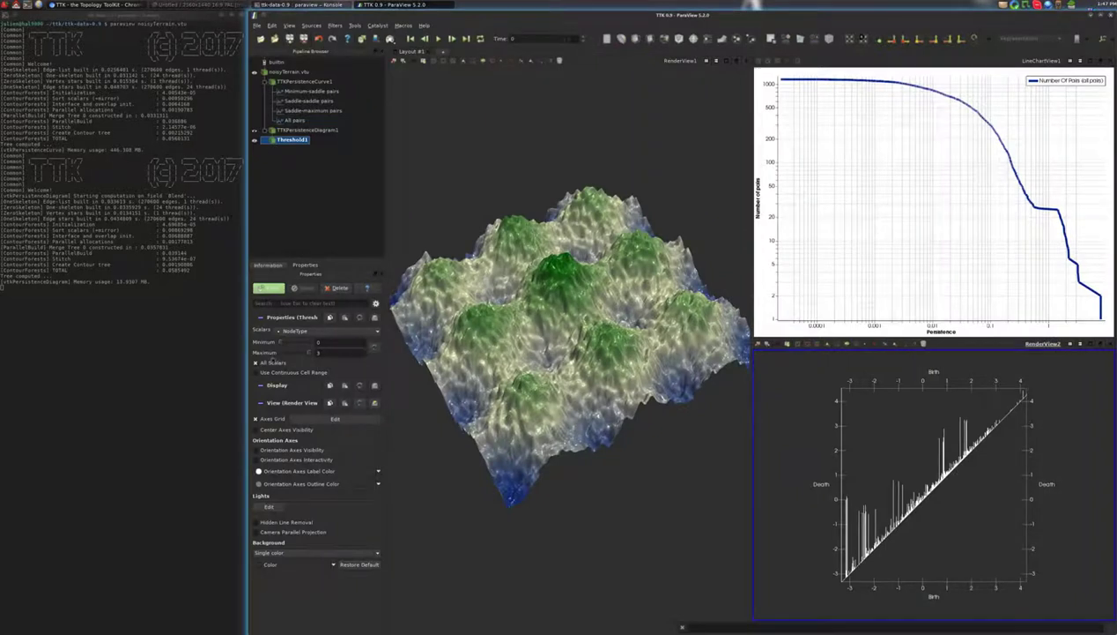
click(361, 332)
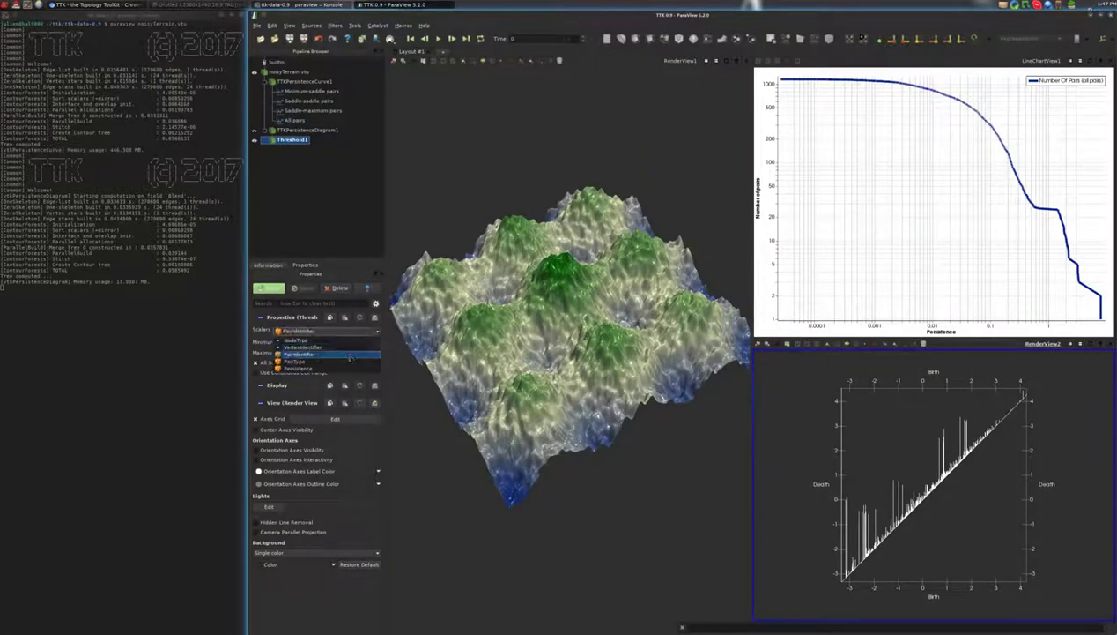
click(349, 355)
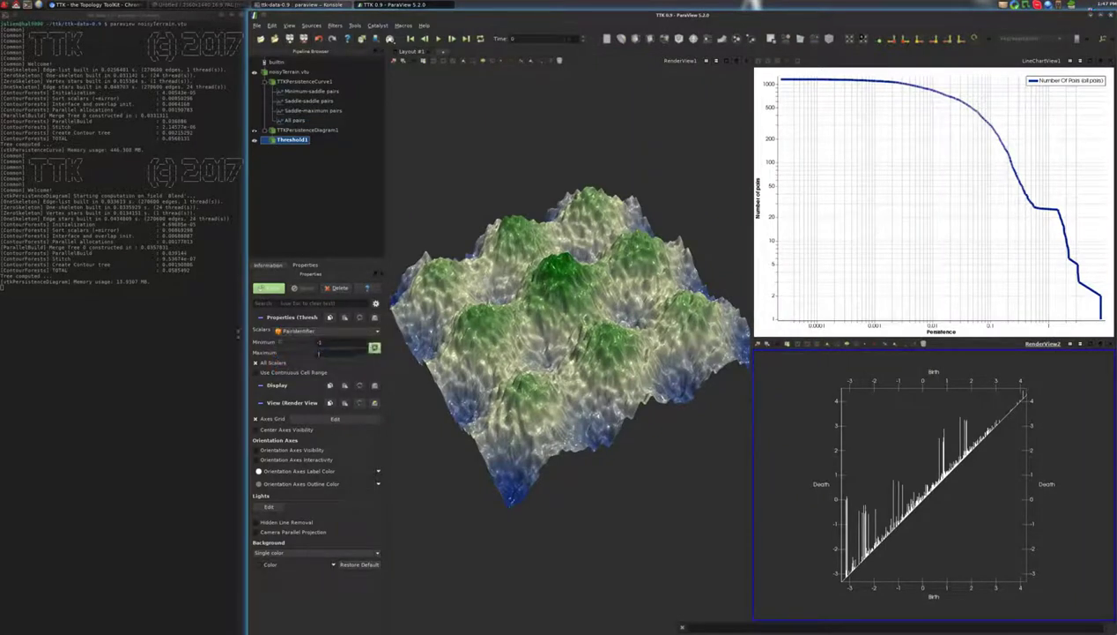
click(321, 352)
text(-0.1)
click(269, 287)
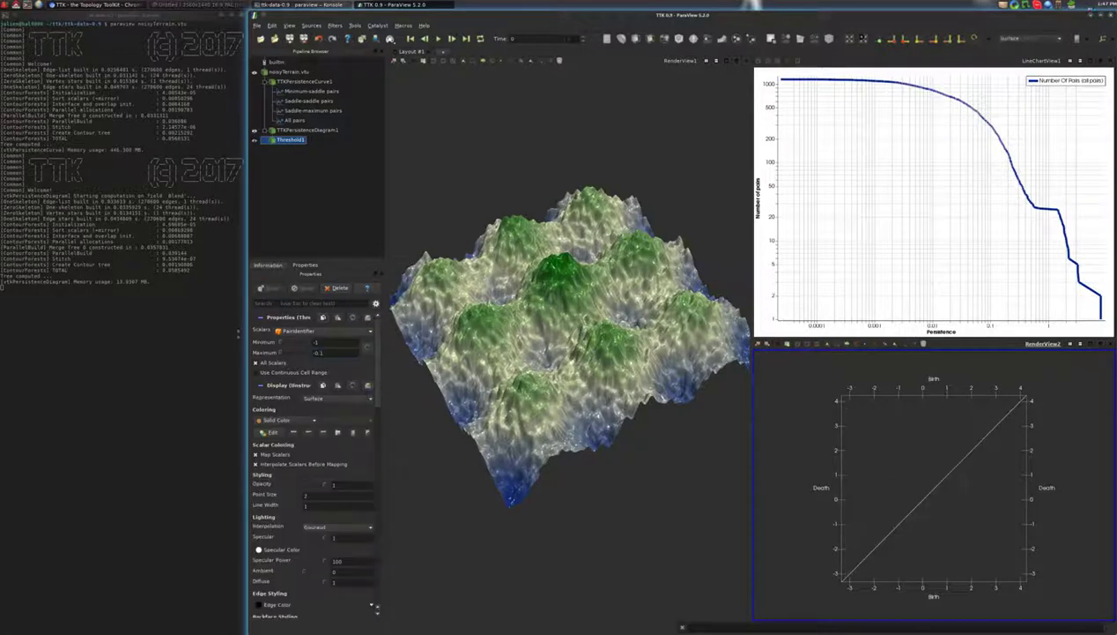
Step: Apply Extract Surface to the thresholded diagonal and add a Tube filter to thicken it
key(ctrl+space)
text(extract surf)
key(Down)
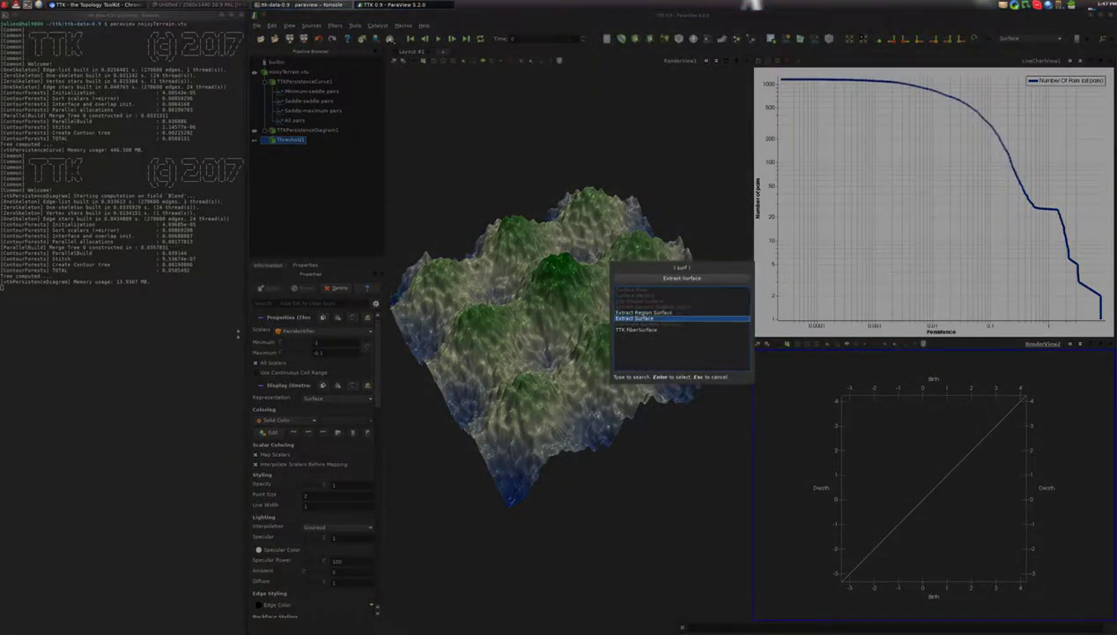
key(Return)
key(ctrl+space)
text(tube)
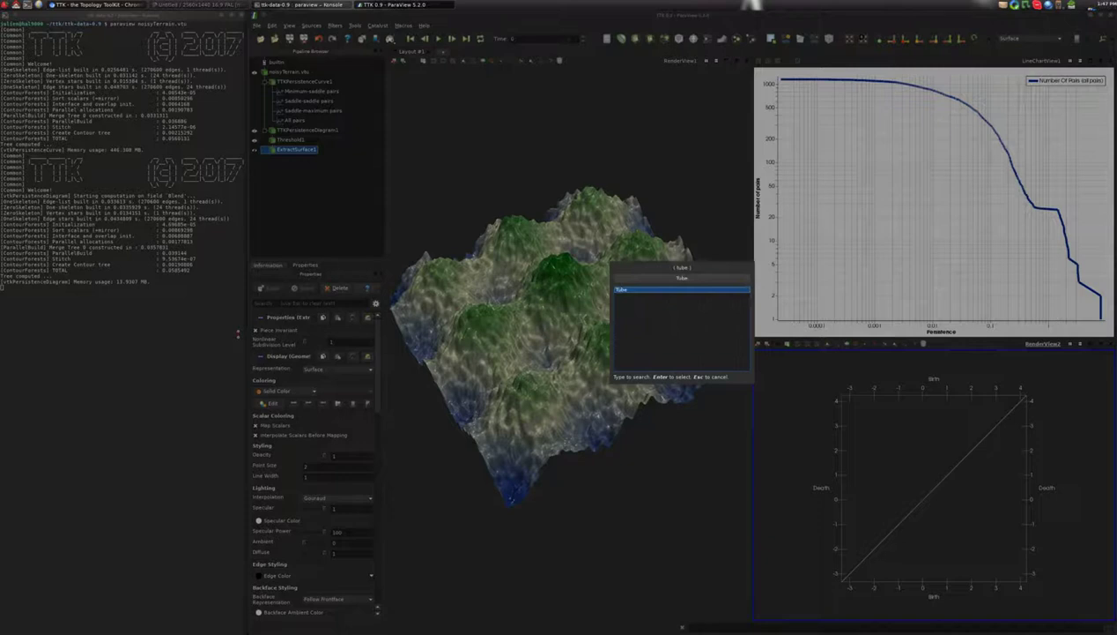
key(Return)
key(alt+a)
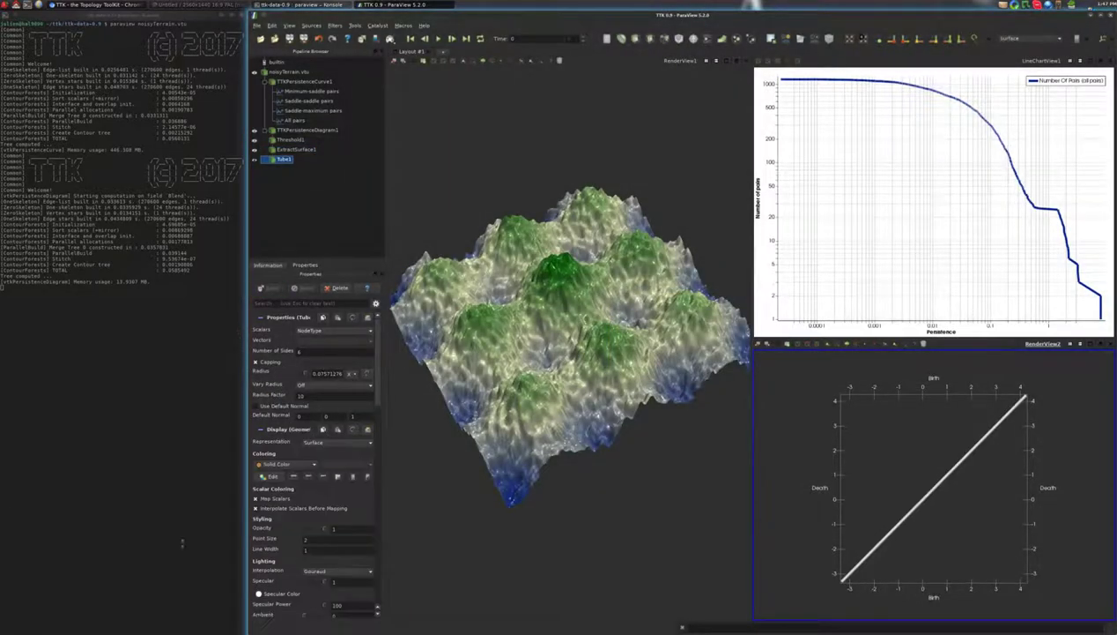
Step: Set the diagonal tube's solid color to dark gray
click(267, 476)
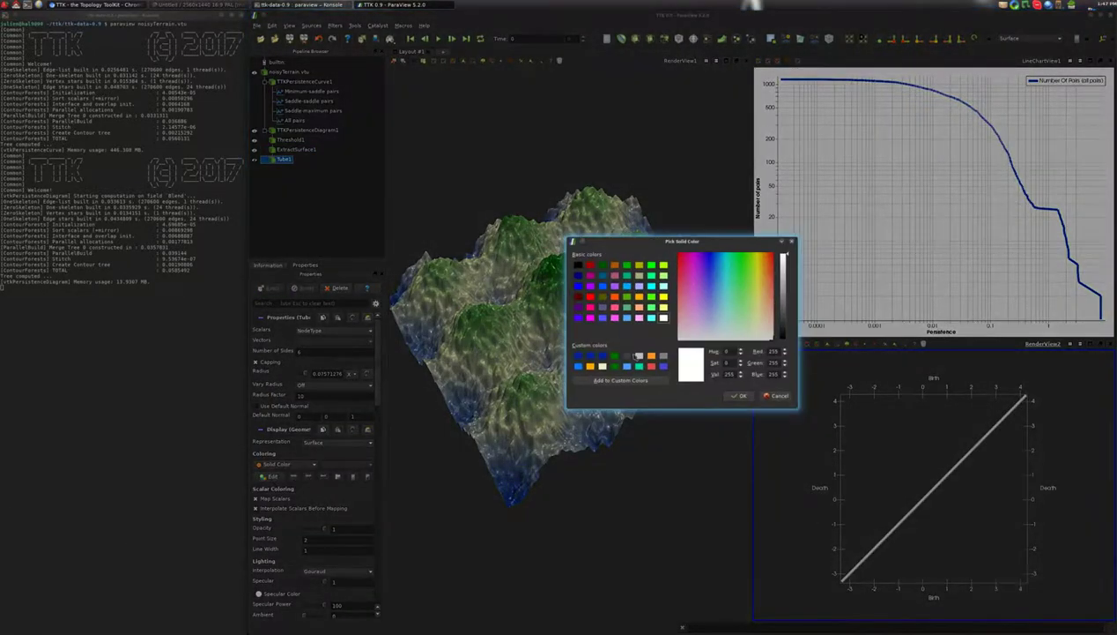
click(626, 355)
click(740, 396)
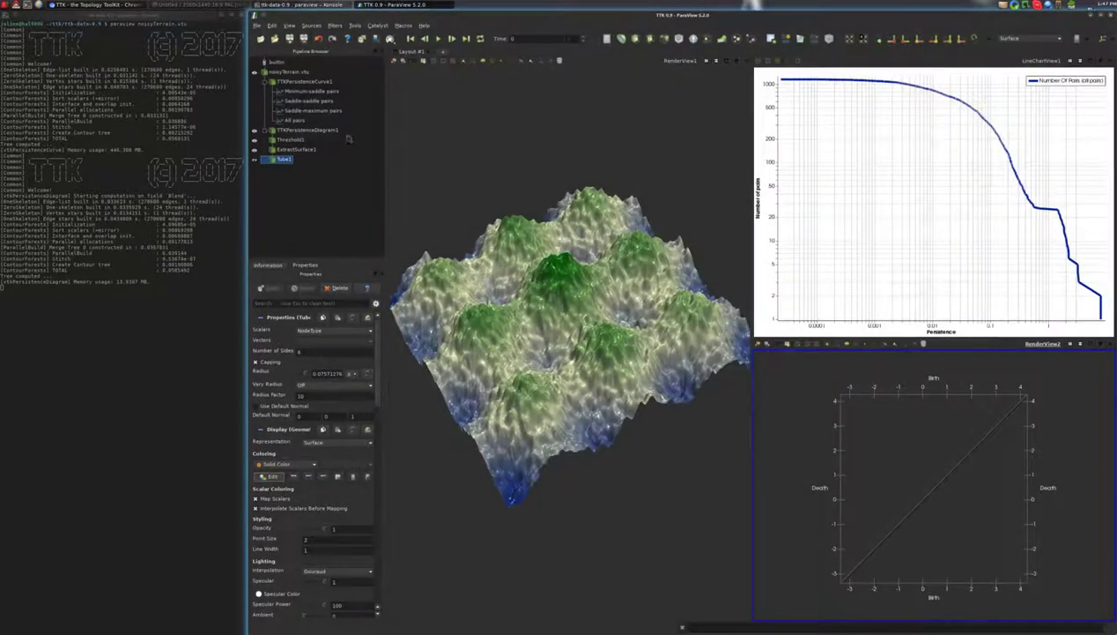
Step: Add a second Threshold to TTKPersistenceDiagram1 on PairIdentifier from -0.1 to 1145, keeping everything except the diagonal
click(308, 131)
key(ctrl+space)
text(thre)
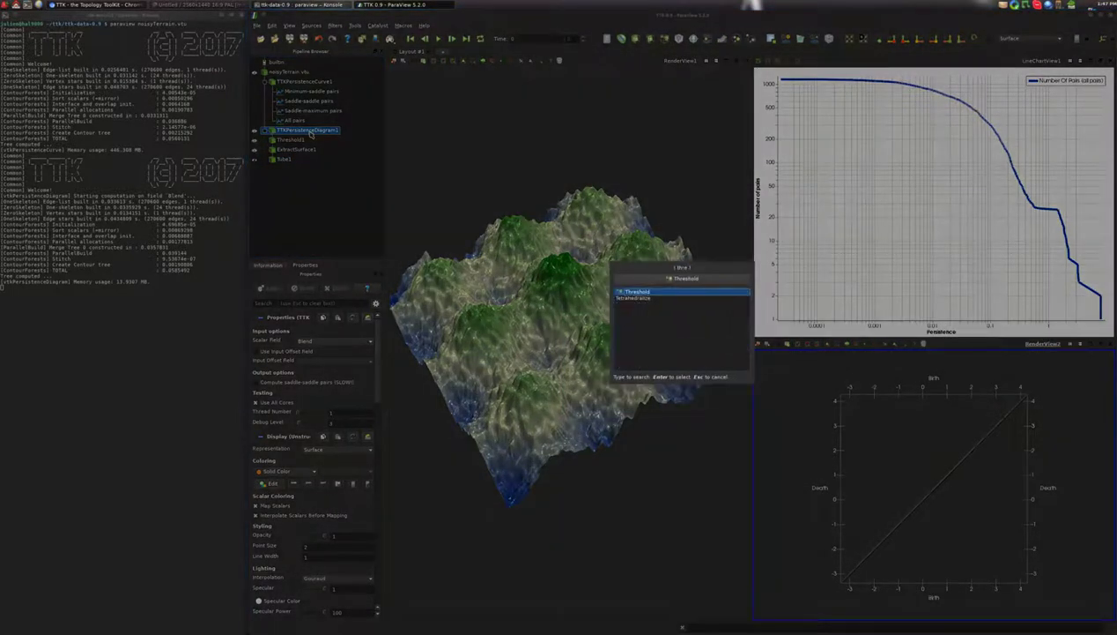
key(Return)
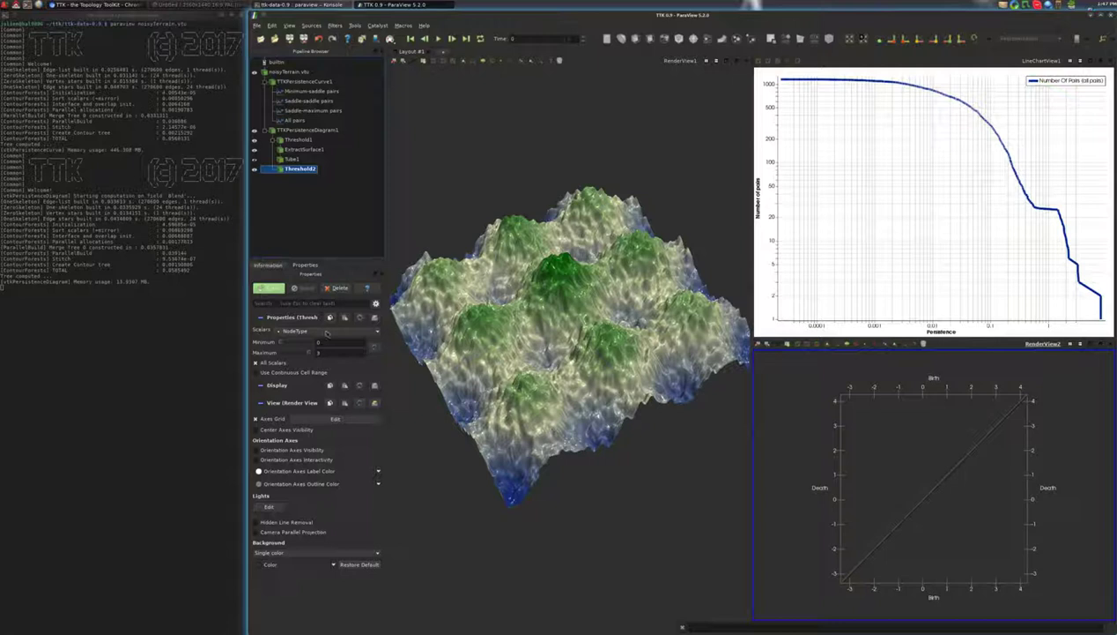
click(326, 332)
click(308, 352)
click(269, 288)
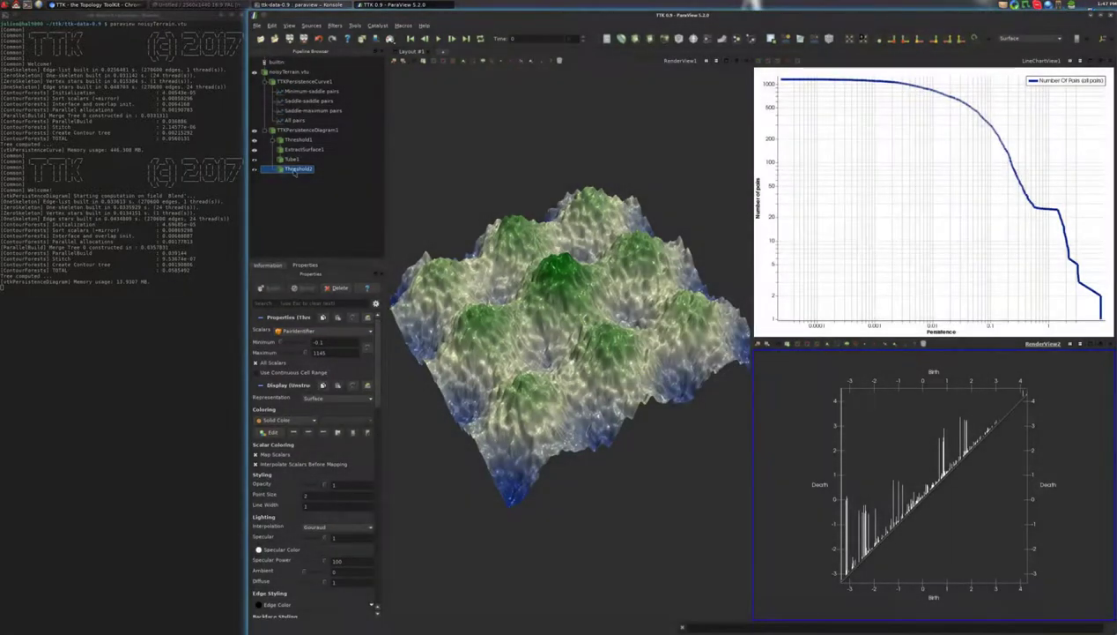
Step: Rename the new PairIdentifier threshold as PersistencePairs
double_click(293, 169)
text(Pairs)
key(Return)
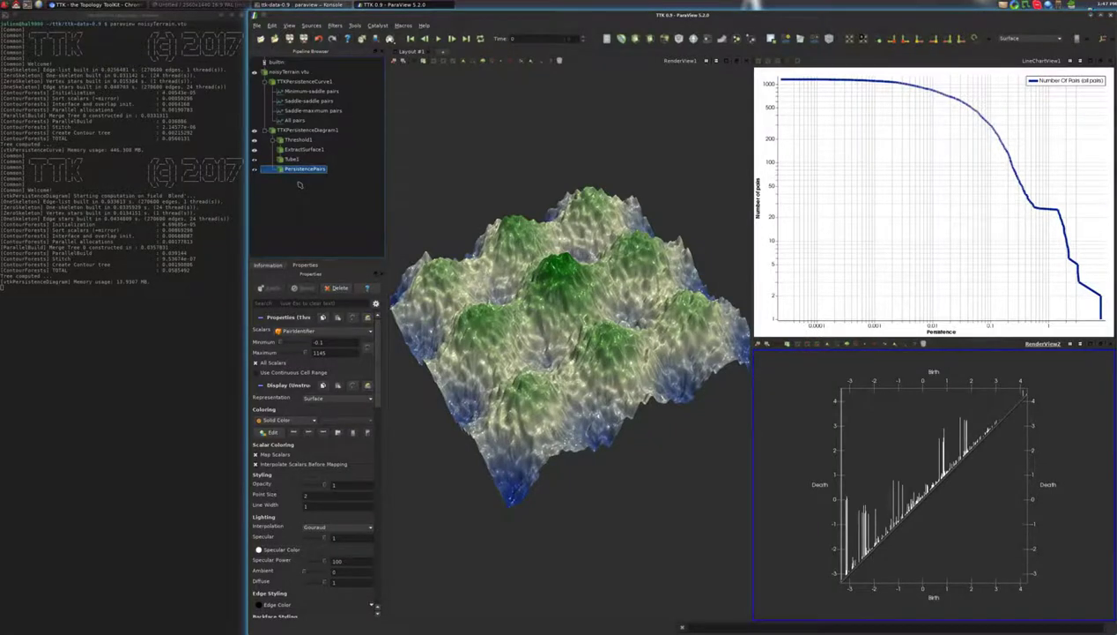
Step: Apply a Threshold to PersistencePairs on the Persistence array with a minimum of 0.5, keeping only the most persistent pairs
key(ctrl+space)
text(thre)
key(Return)
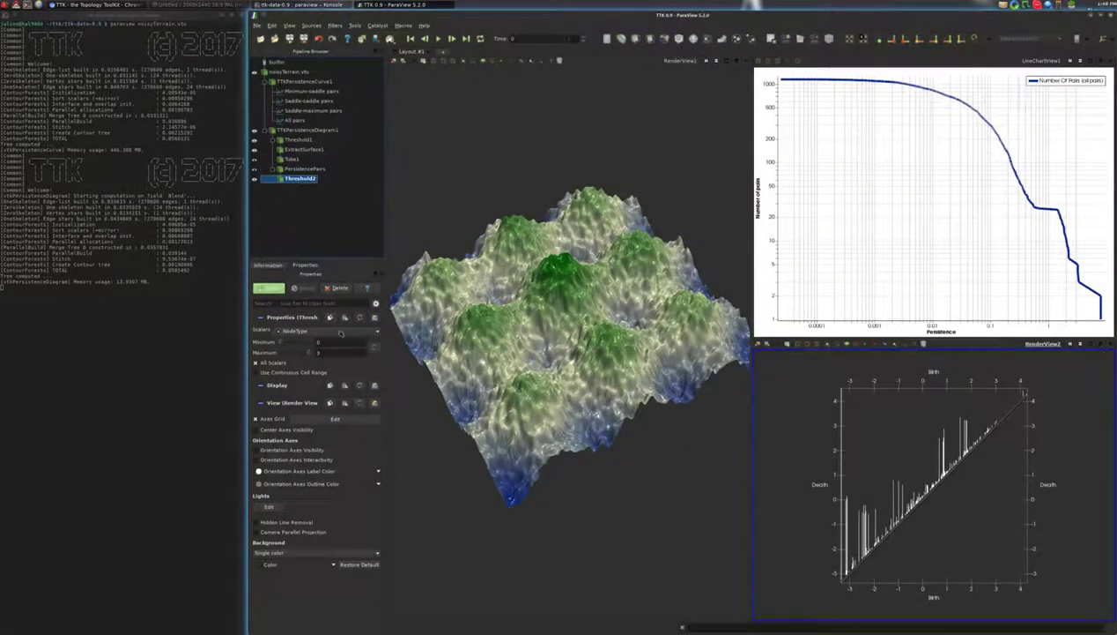
click(338, 330)
click(325, 369)
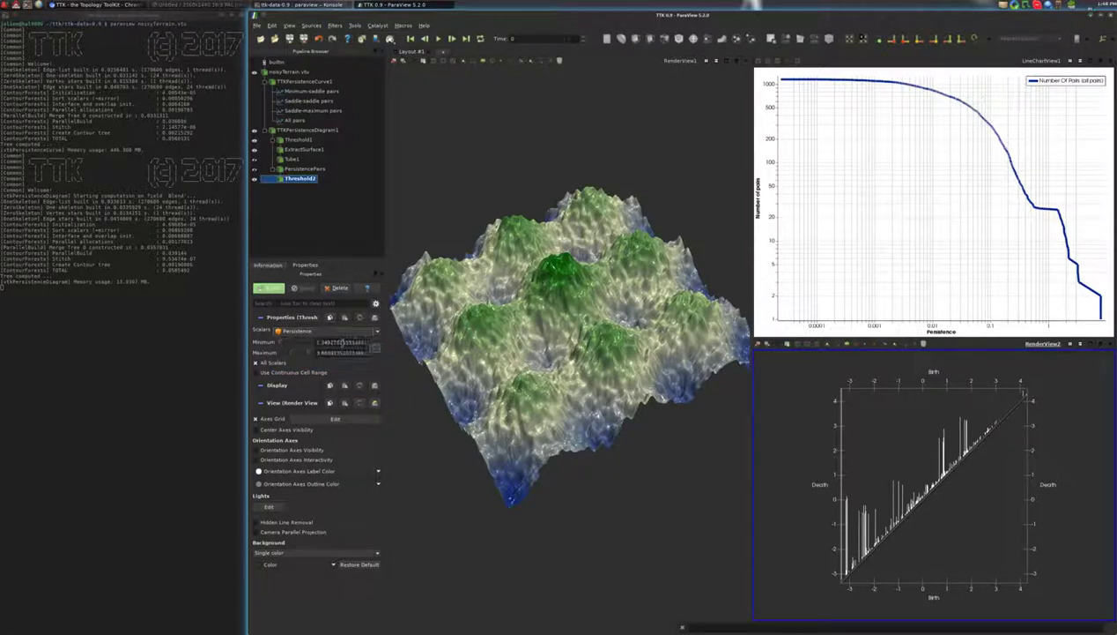
double_click(343, 342)
text(0.5)
click(266, 288)
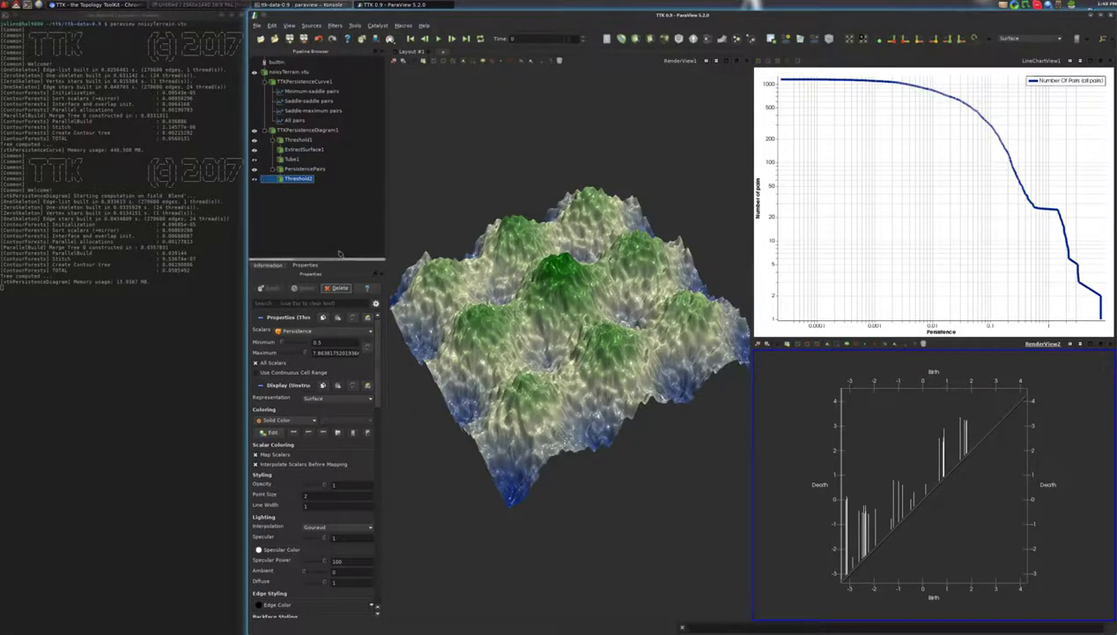
Step: Add a TTK SphereFromPoint filter to the 0.5 persistence threshold to display the diagram's points as spheres
key(ctrl+space)
text(sphe)
key(Down)
key(Return)
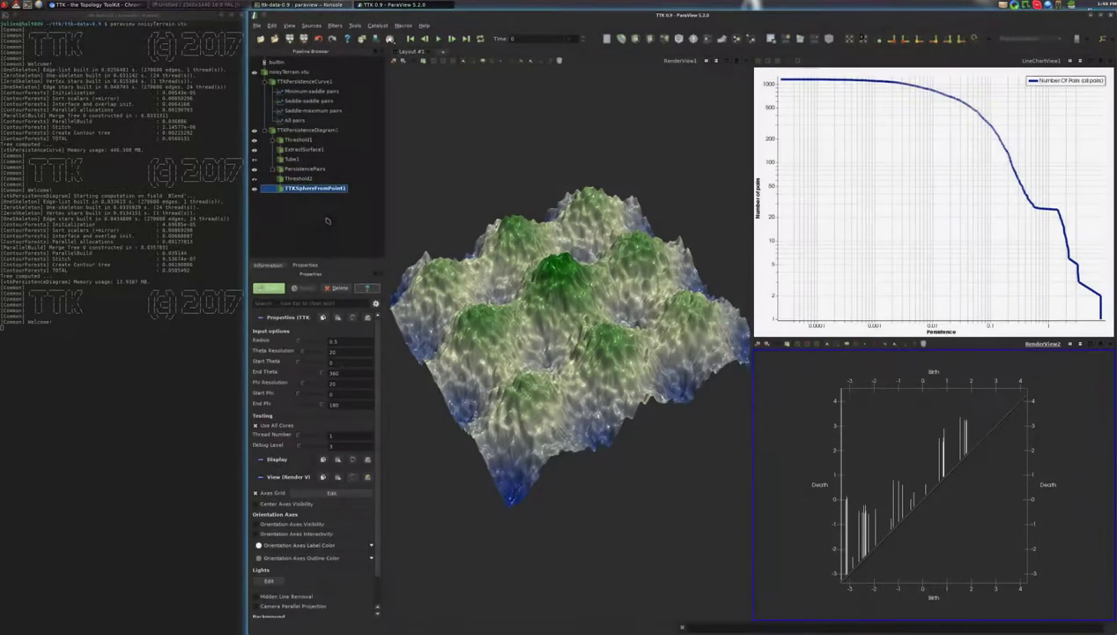
click(270, 288)
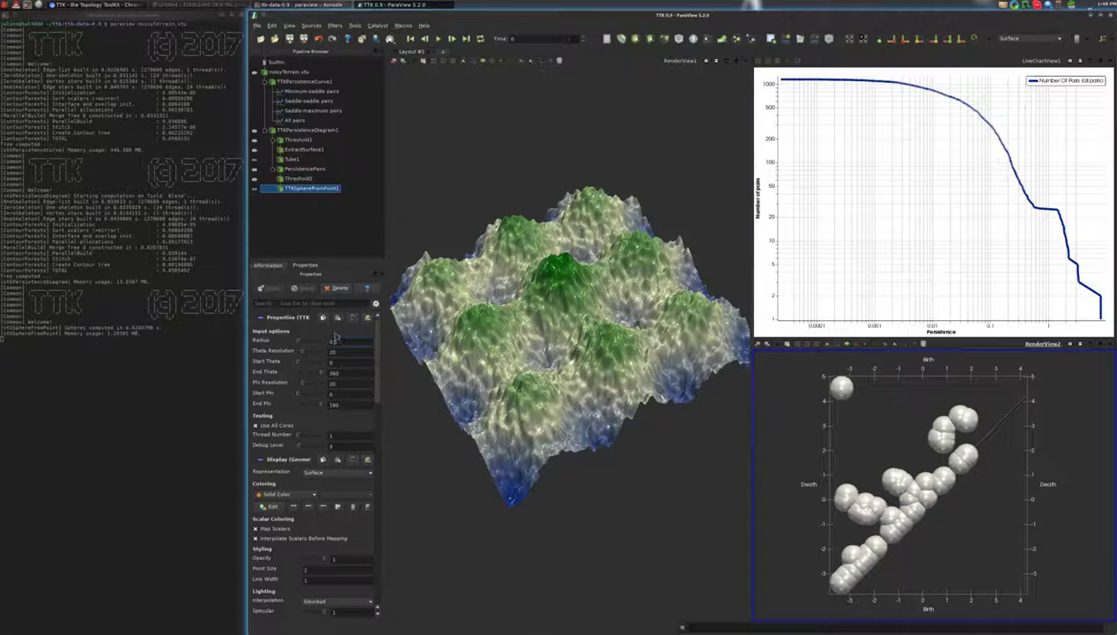
Step: Set the sphere radius to 0.125 and color the persistence diagram's spheres by NodeType
text(2)
key(alt+a)
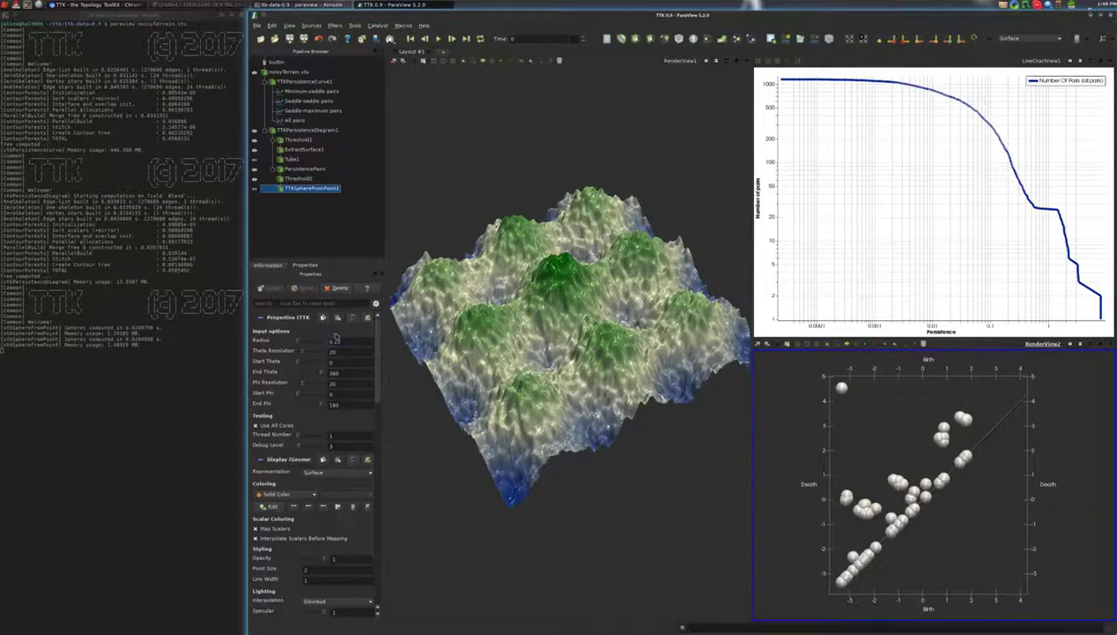
text(0.125)
key(Return)
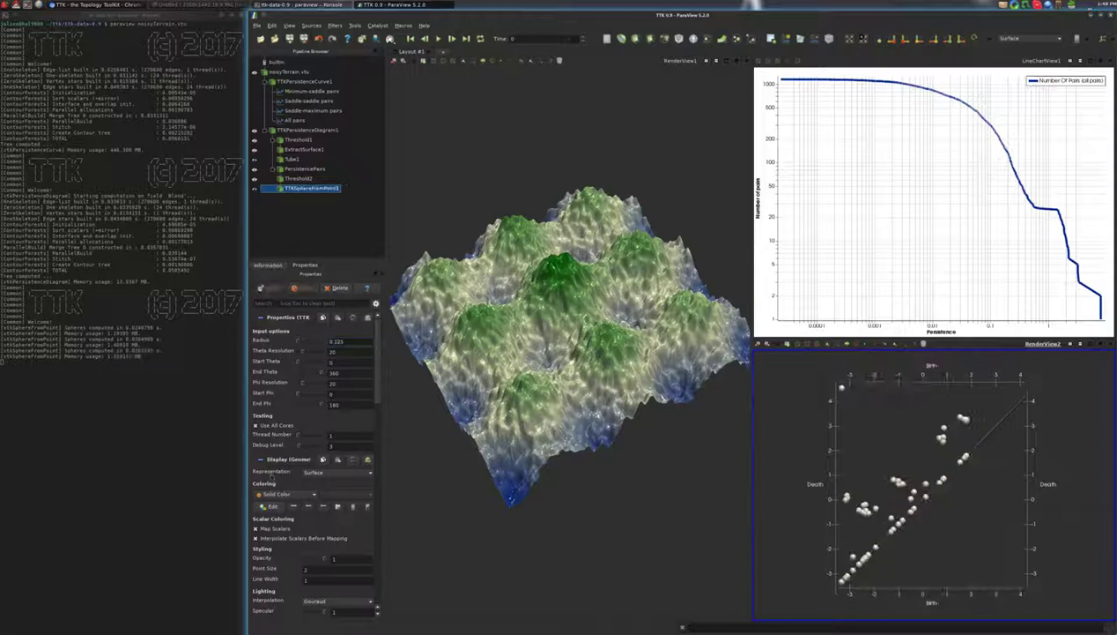
click(278, 494)
click(280, 511)
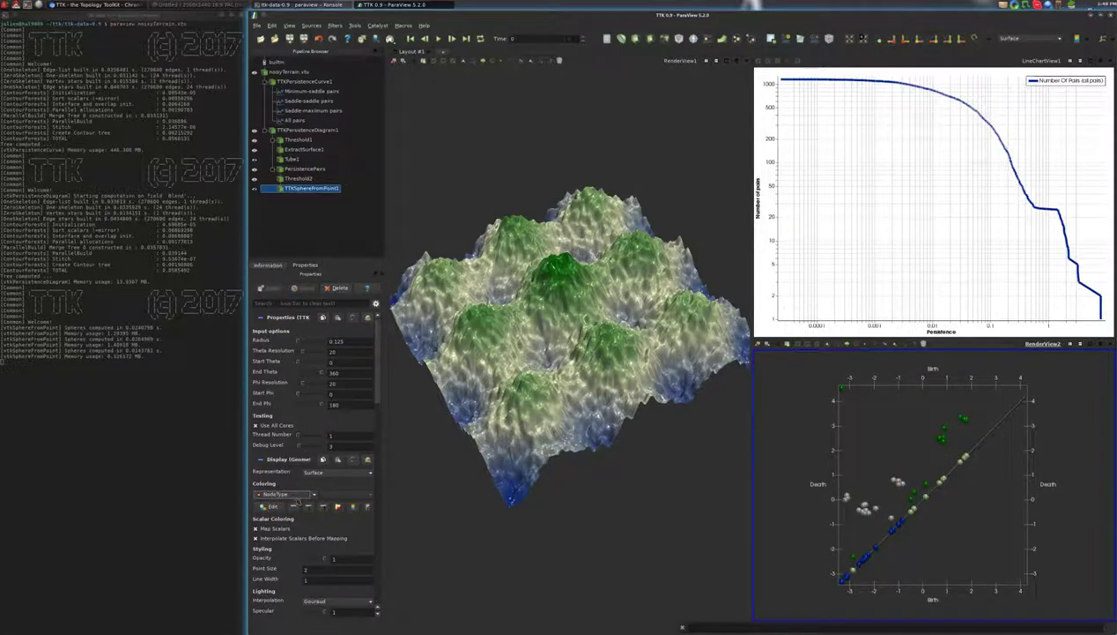
Step: Rename the persistence threshold as PersisteneThreshold
click(300, 179)
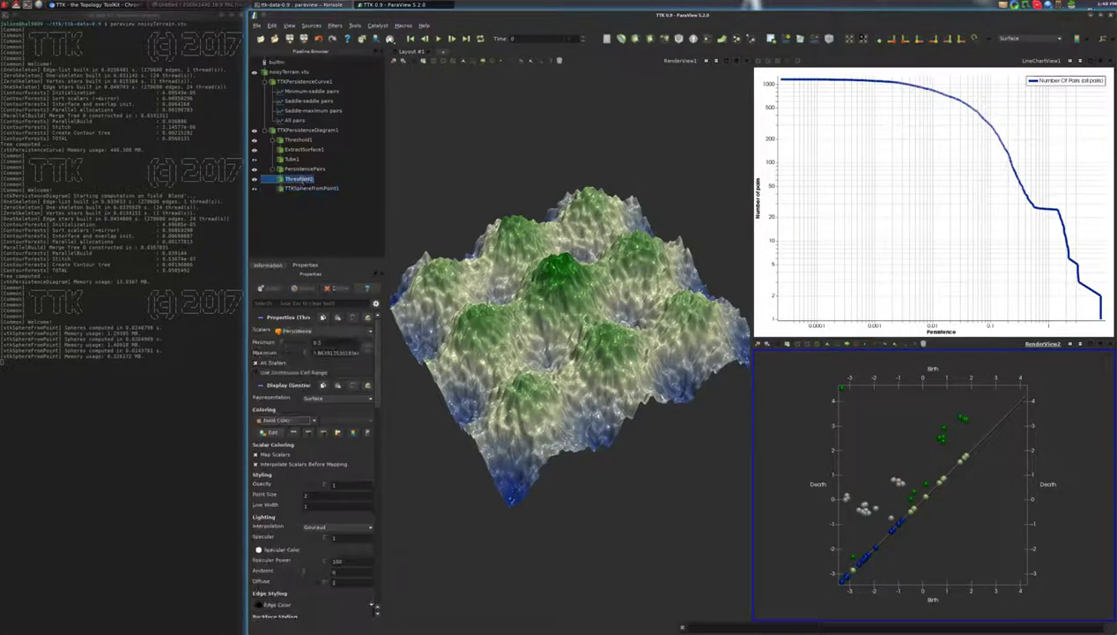
click(300, 179)
text(Persistence)
key(Return)
Step: Apply Extract Surface to PersisteneThreshold and add a Tube filter to its result with the default radius
key(ctrl+space)
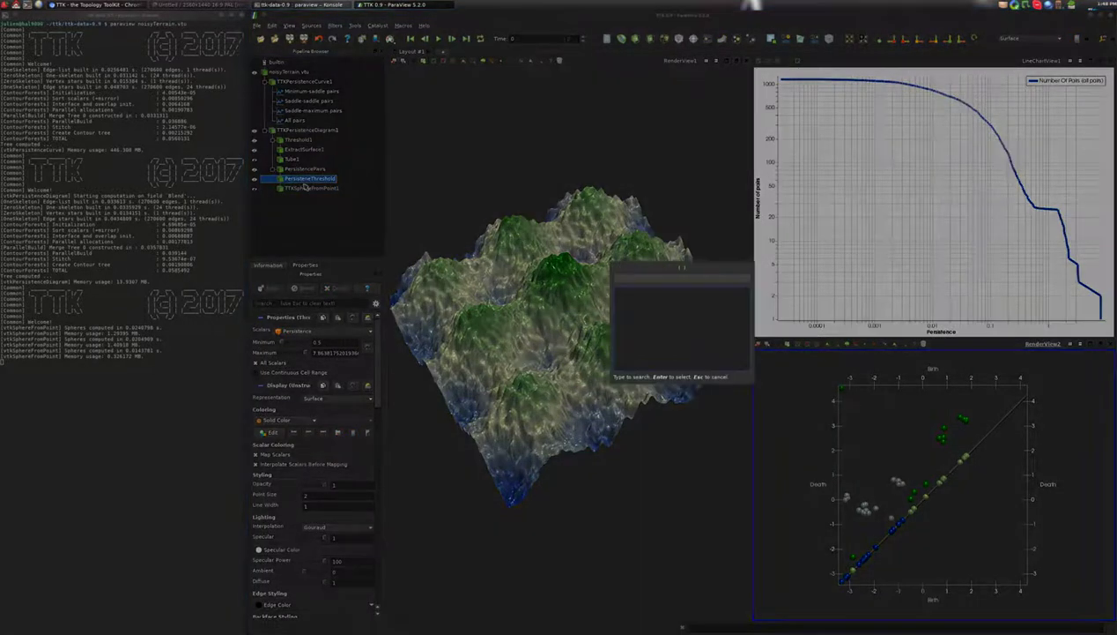
text(tt)
key(BackSpace)
text(extrs)
key(Down)
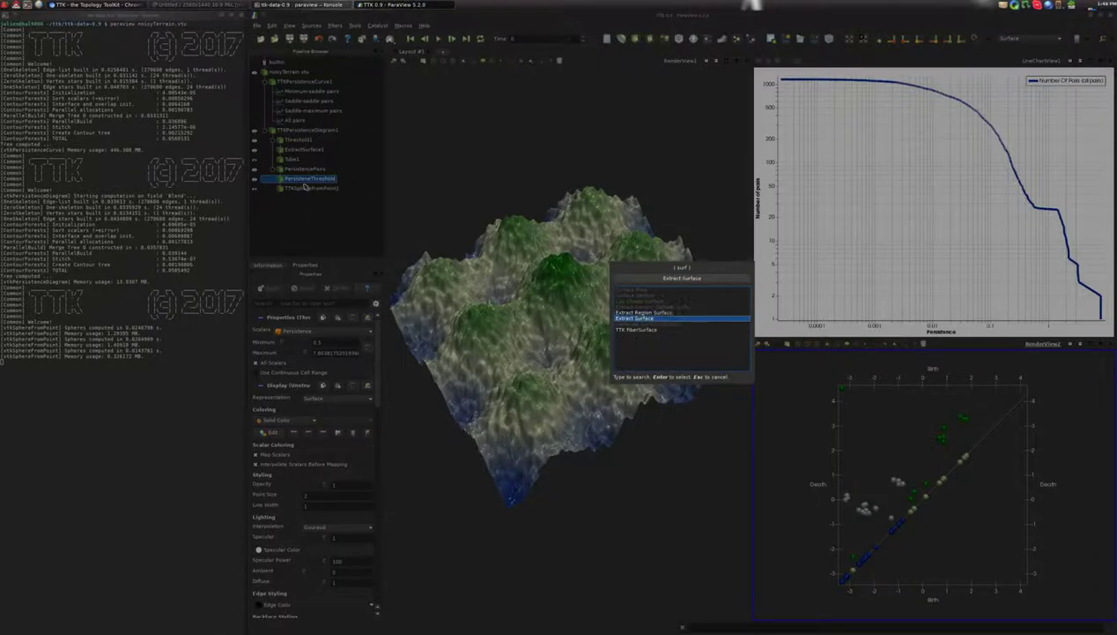
key(Return)
key(ctrl+space)
text(tube)
key(Return)
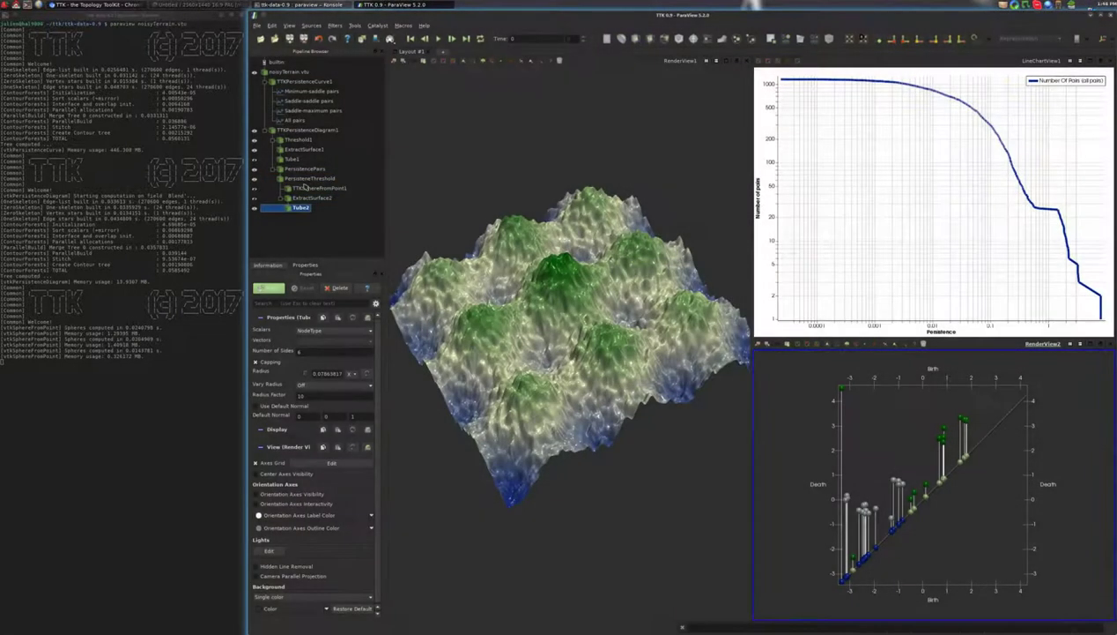
click(269, 288)
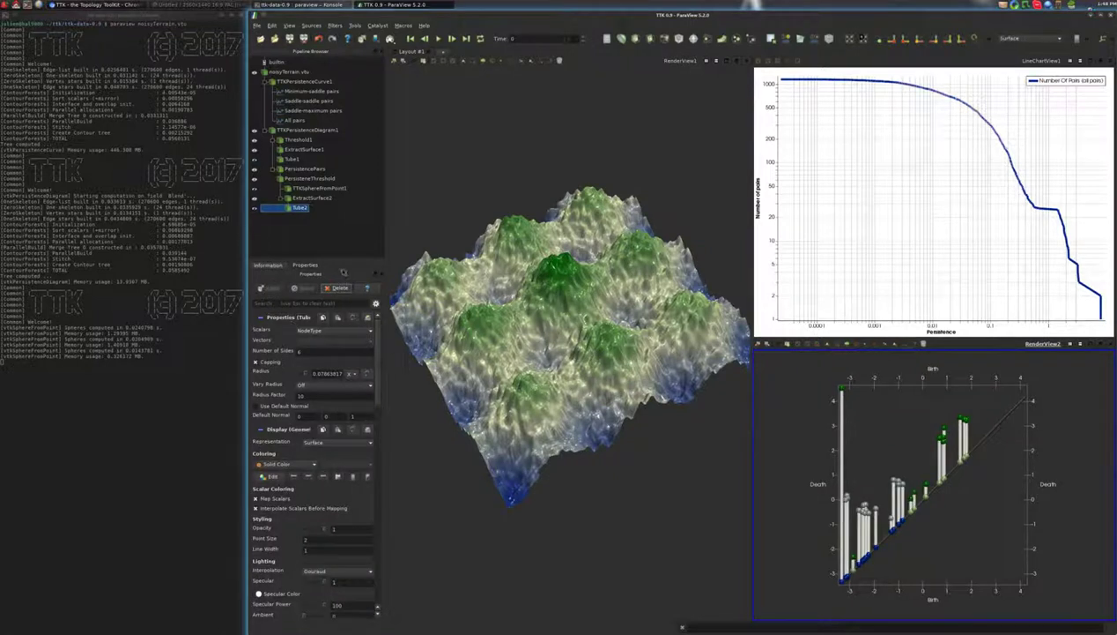
Step: Raise the minimum persistence of PersisteneThreshold to 0.7
click(308, 179)
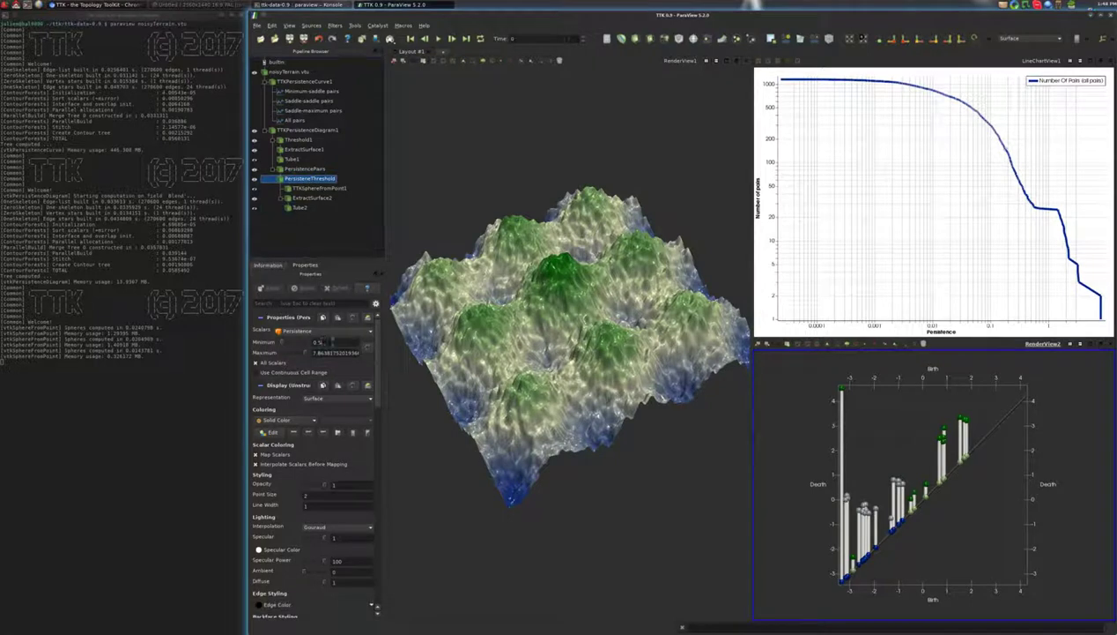
drag(332, 341, 335, 343)
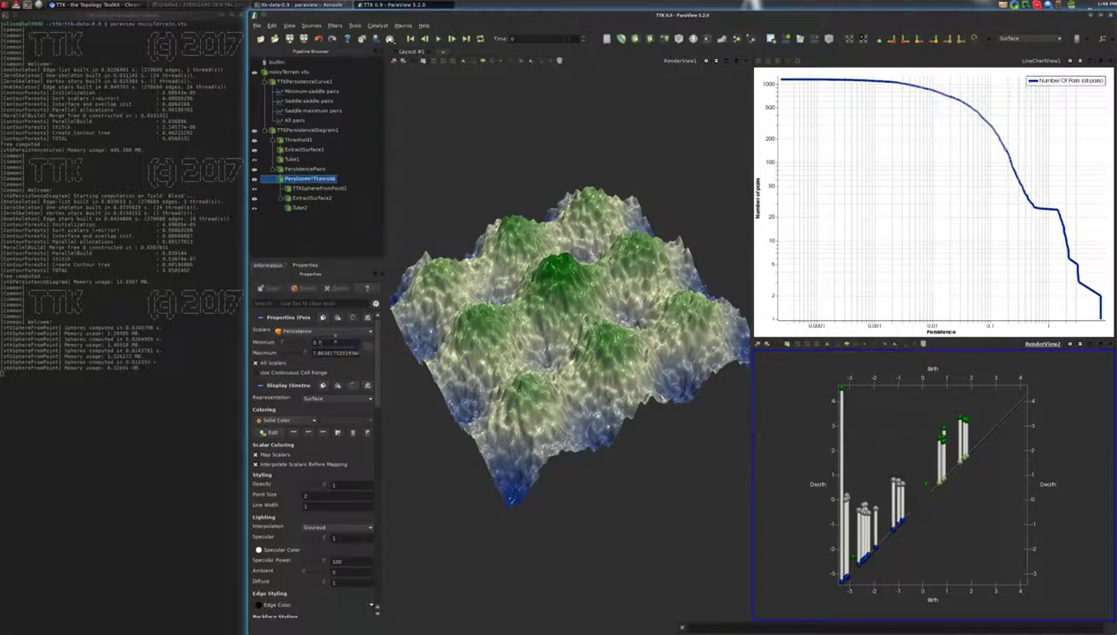
drag(485, 296, 547, 289)
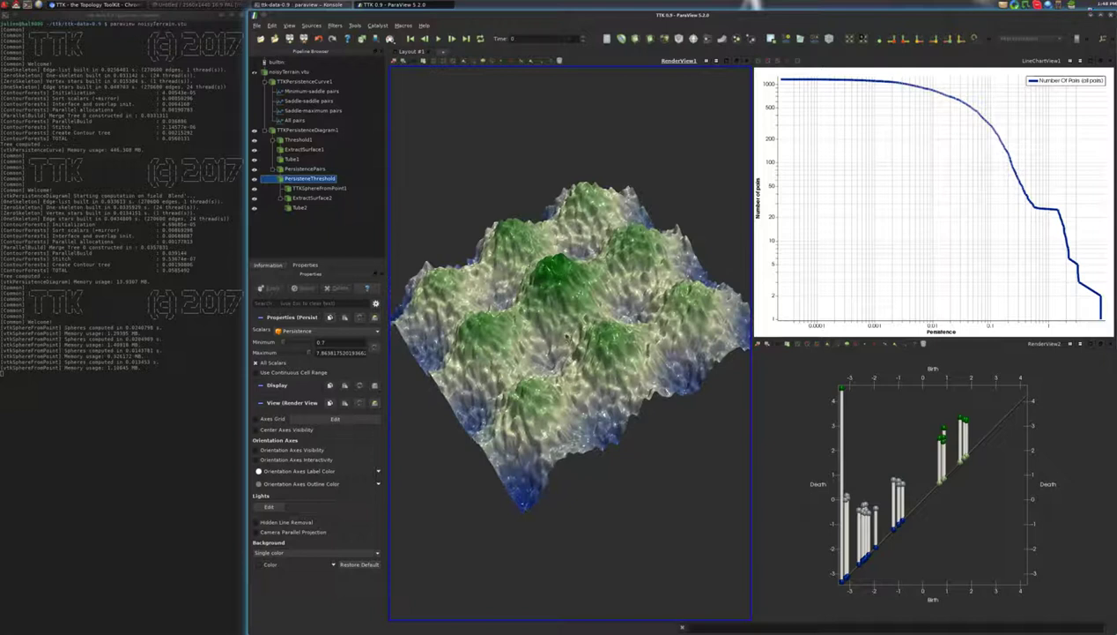
mouse_move(566, 337)
mouse_down()
mouse_move(571, 327)
mouse_move(580, 341)
mouse_up()
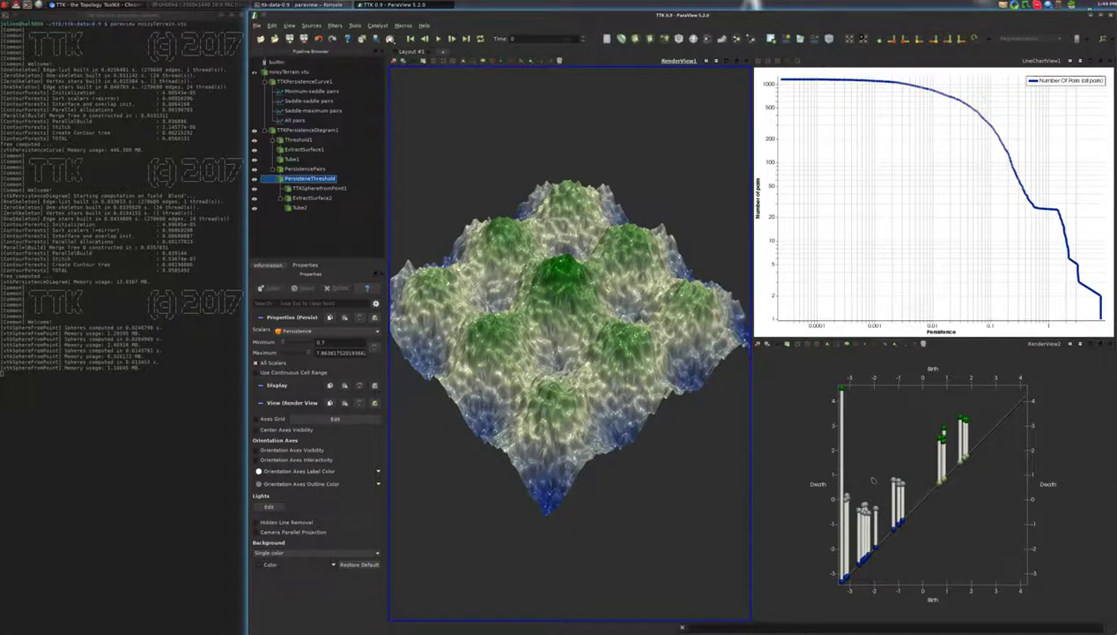
drag(577, 459, 574, 442)
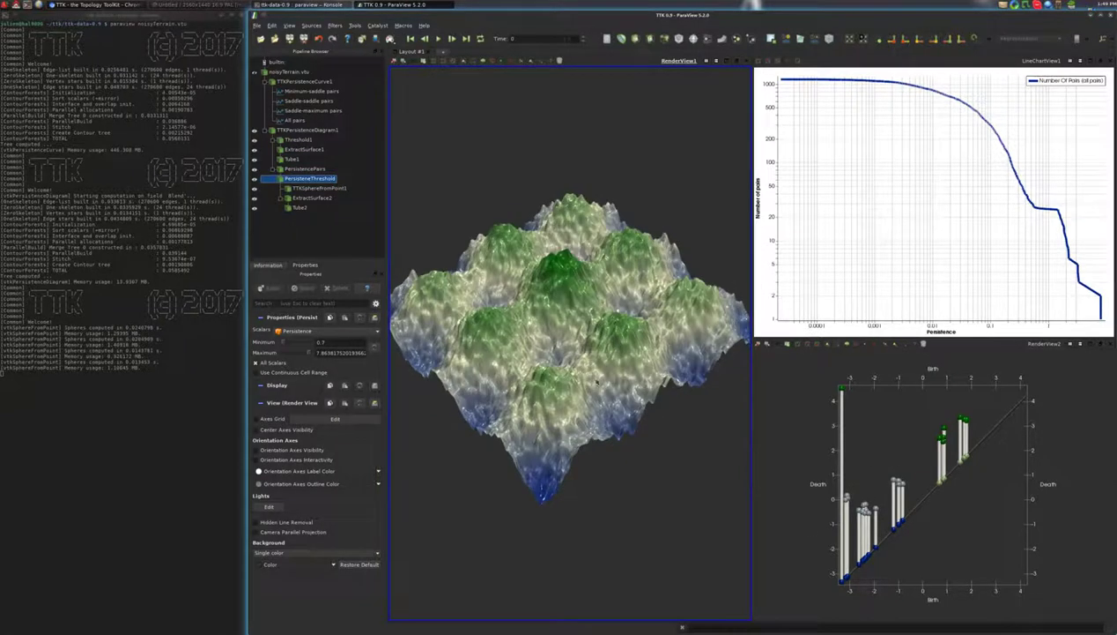
drag(541, 348, 562, 406)
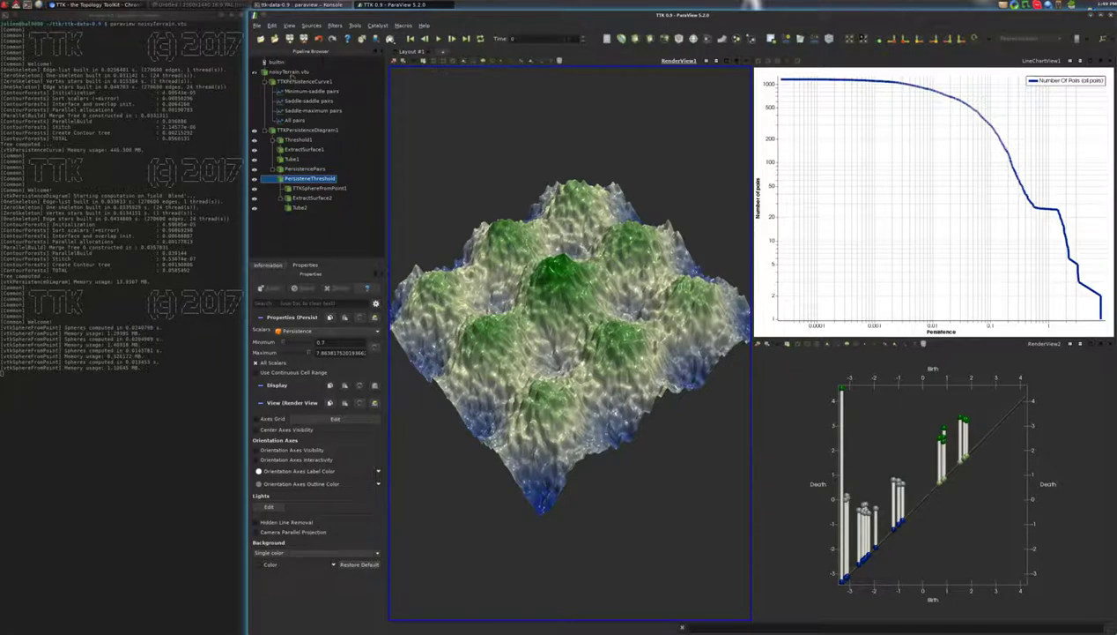
Step: Apply TTK TopologicalSimplification with noisyTerrain.vtu as the domain and PersisteneThreshold as the constraints
click(291, 73)
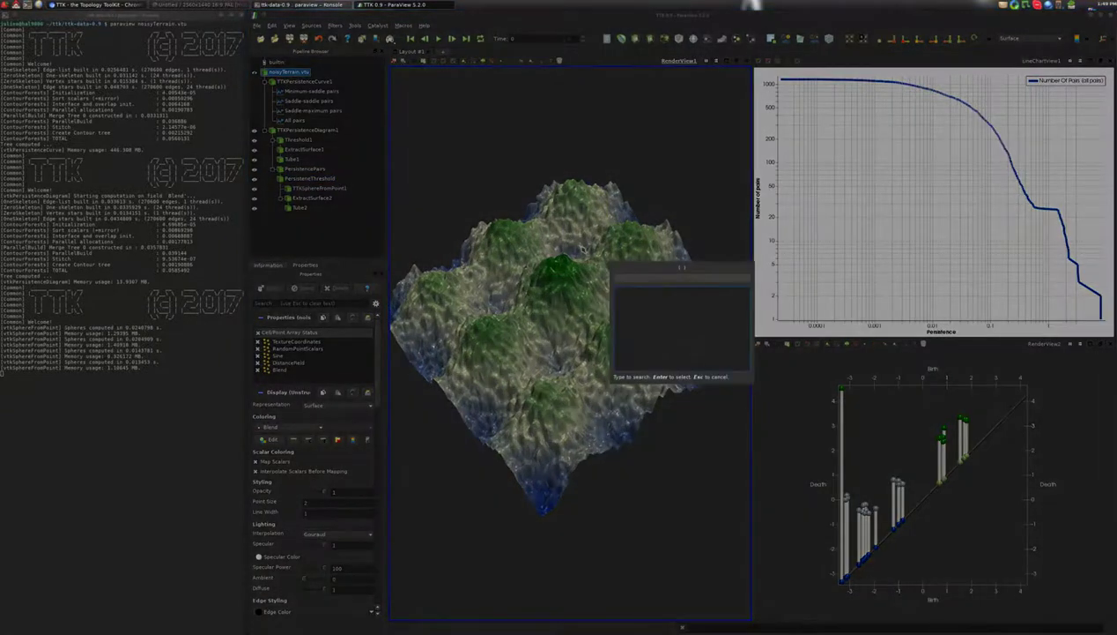
text(simplif)
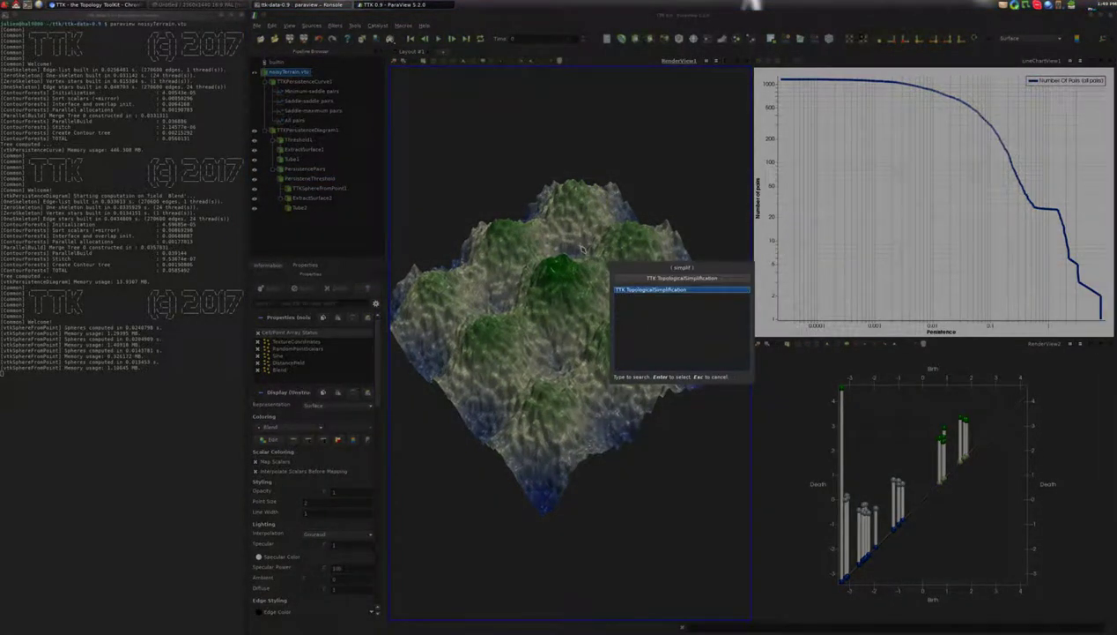
key(Return)
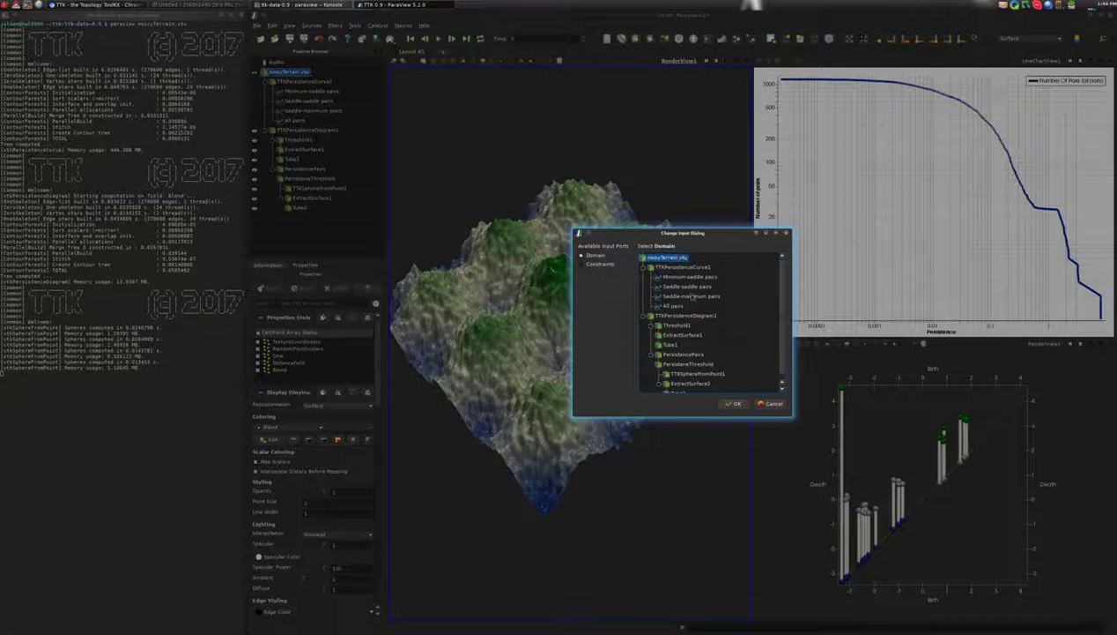
click(601, 264)
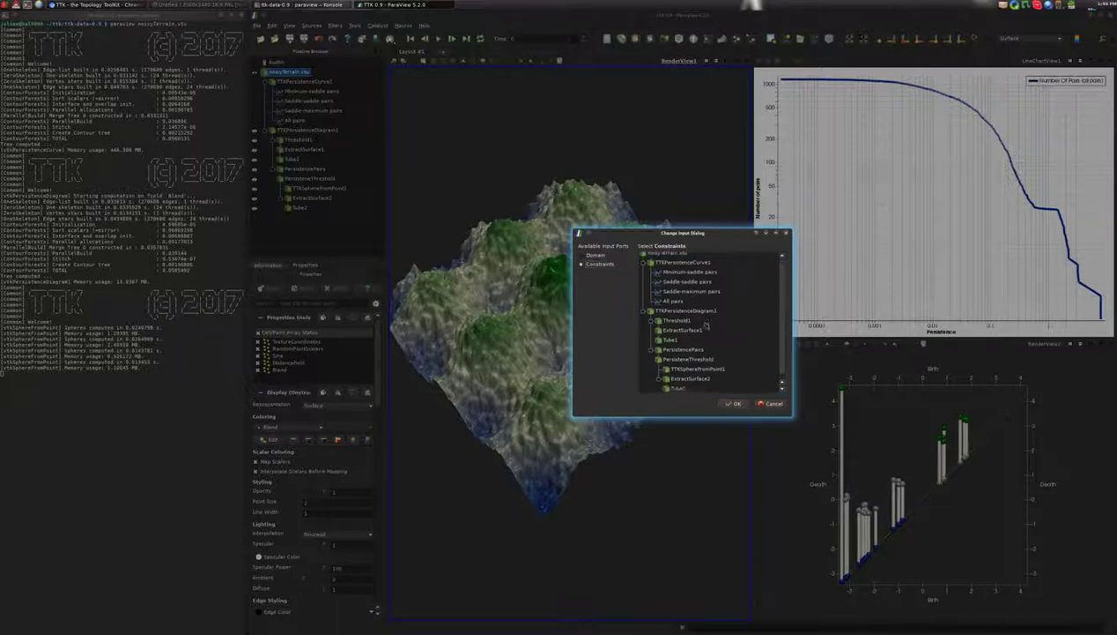
scroll(700, 322, down, 1)
click(702, 359)
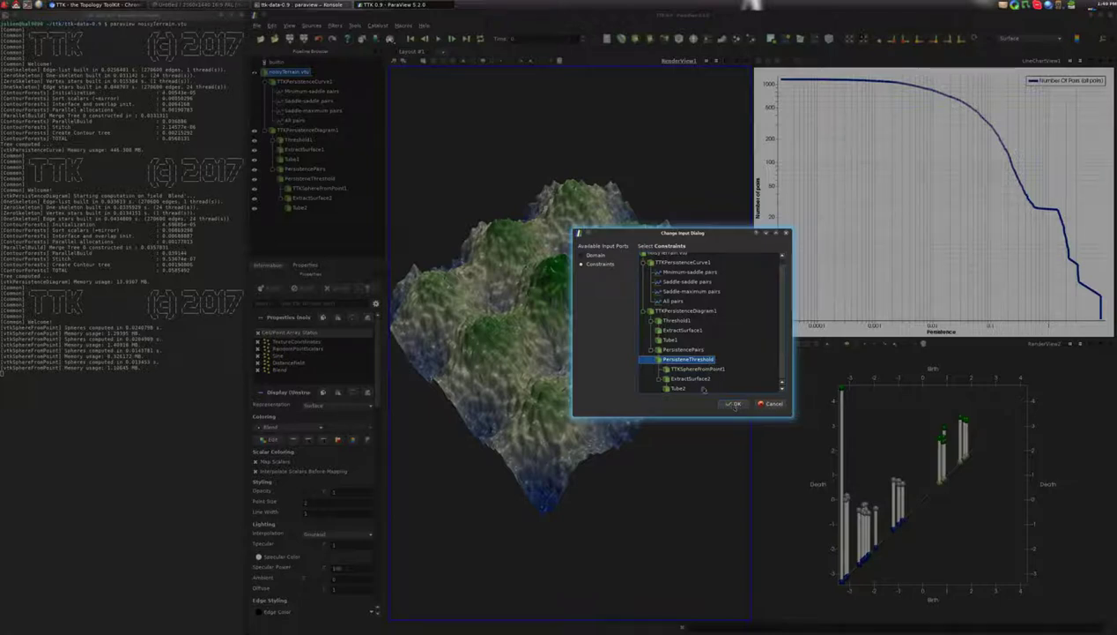
click(735, 405)
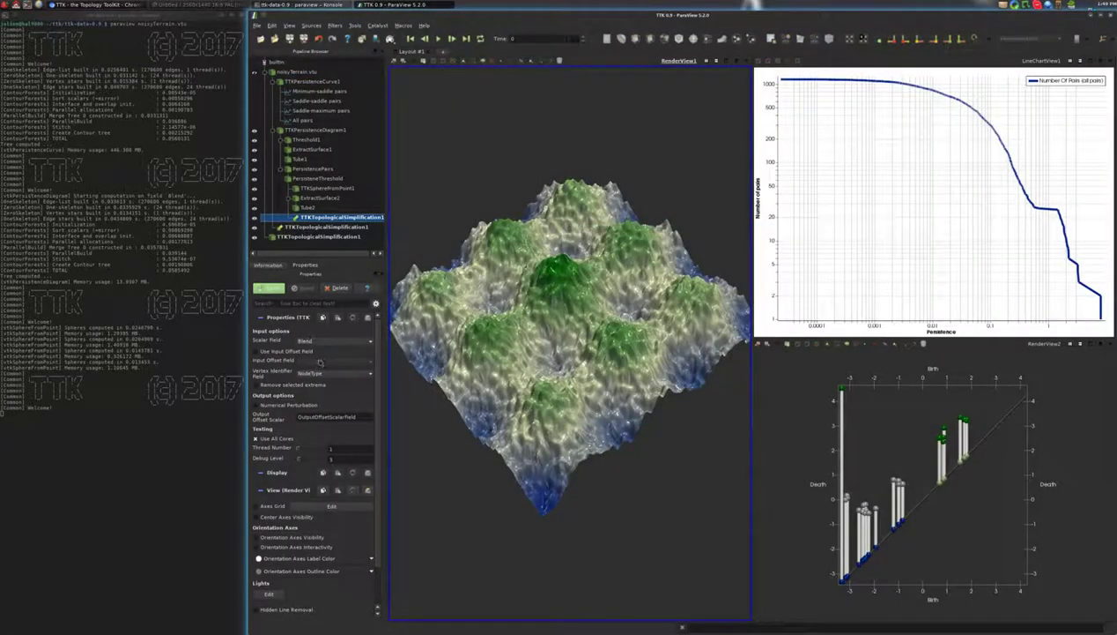
click(269, 289)
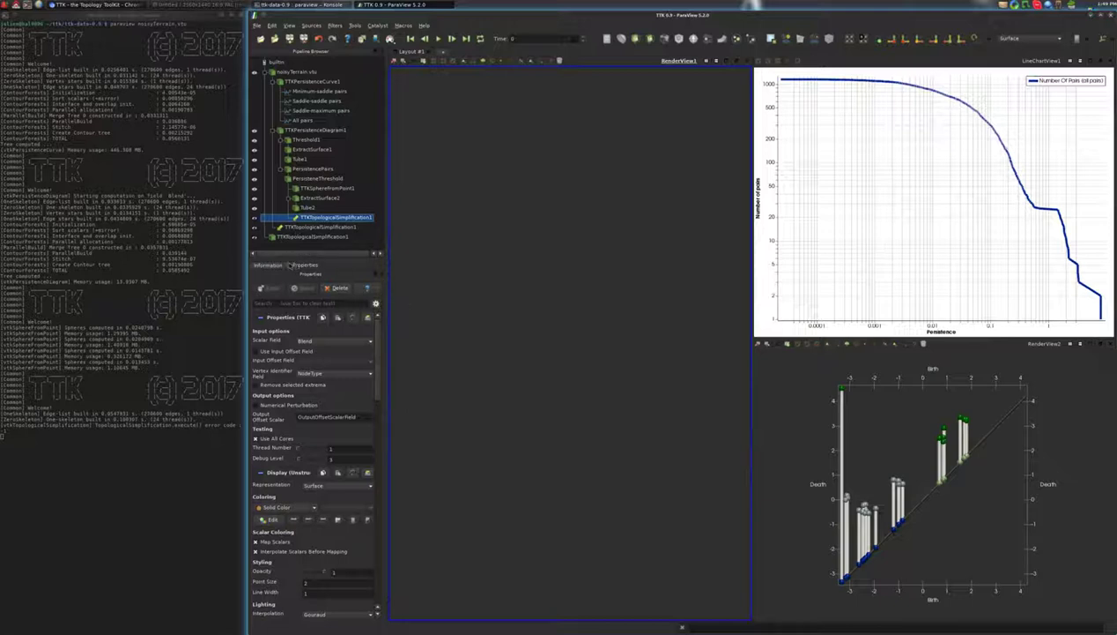
Step: Set the simplification's vertex identifier field to VertexIdentifier and recompute it
click(346, 373)
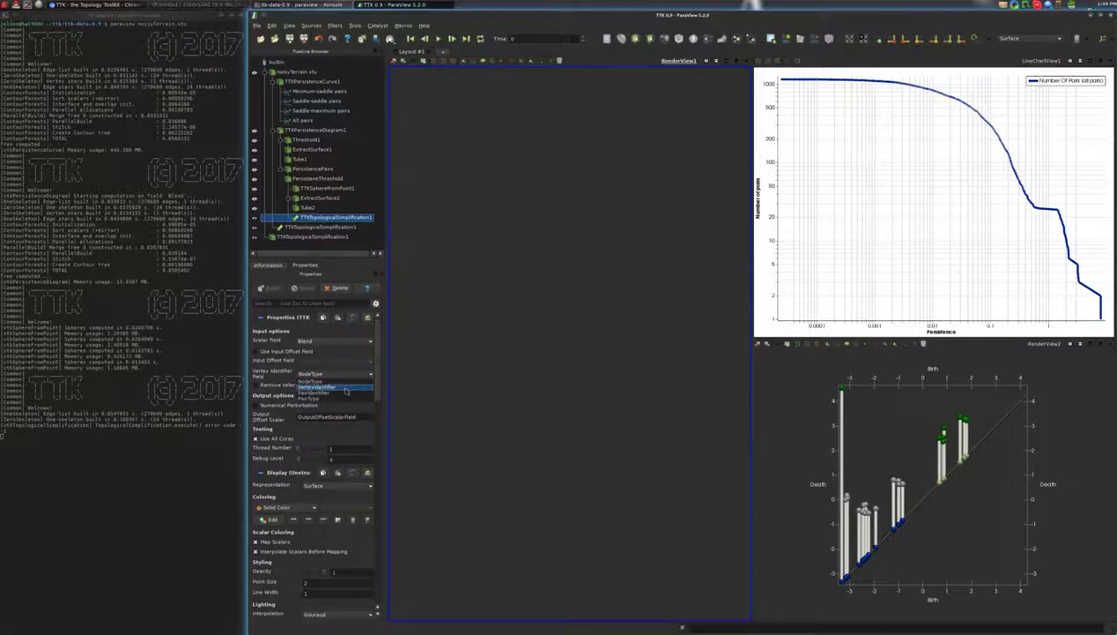
click(347, 390)
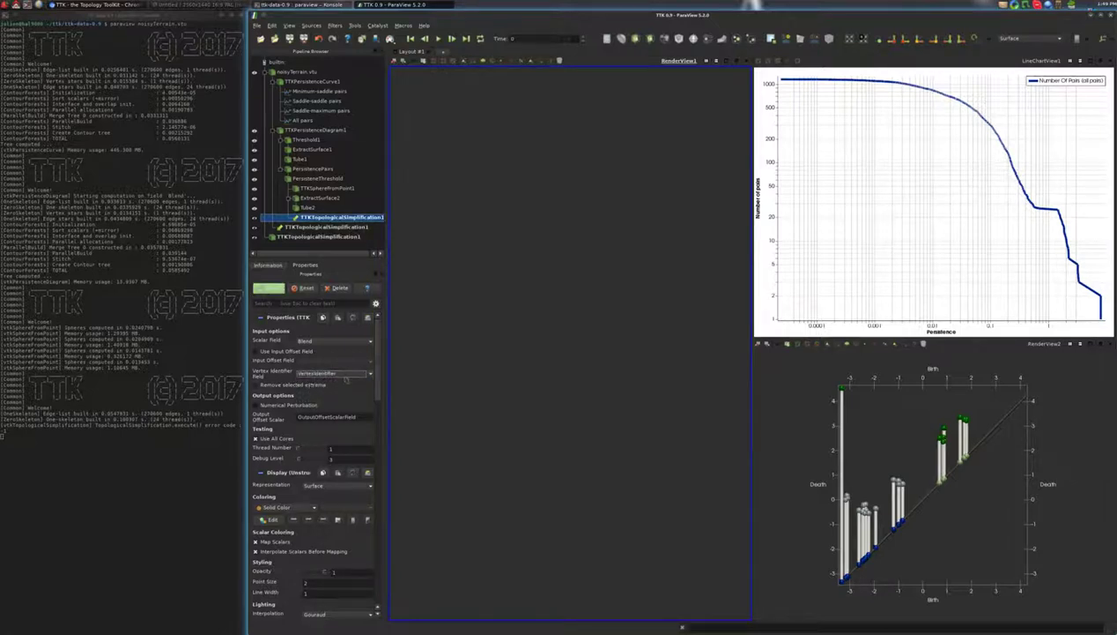
click(274, 290)
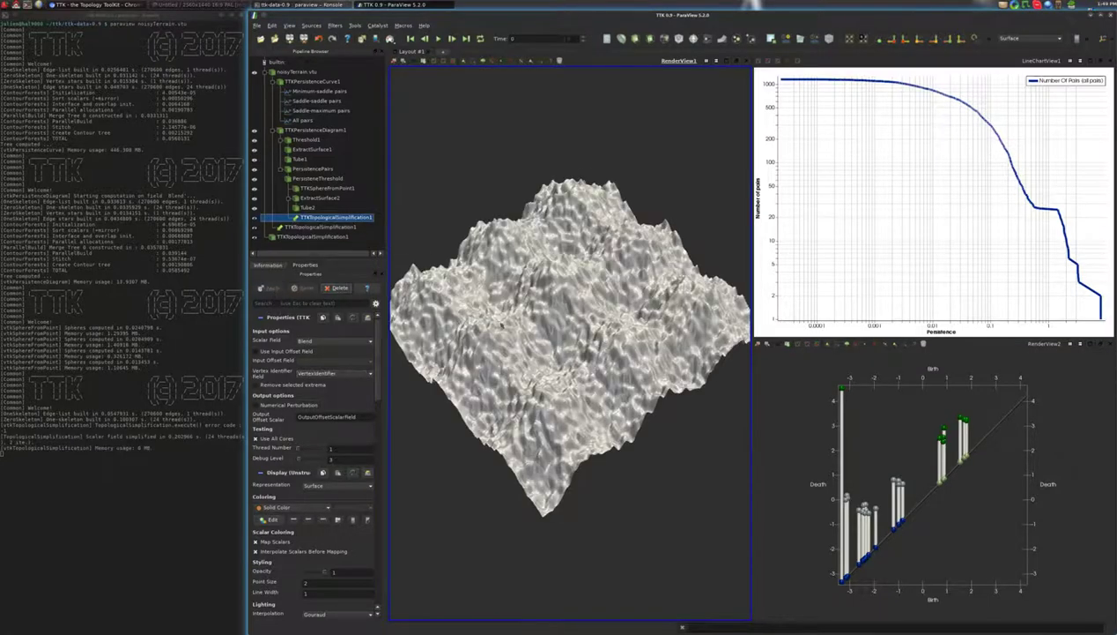
Step: Color the simplified terrain by the Blend field and inspect its surface from several angles
click(291, 508)
click(278, 518)
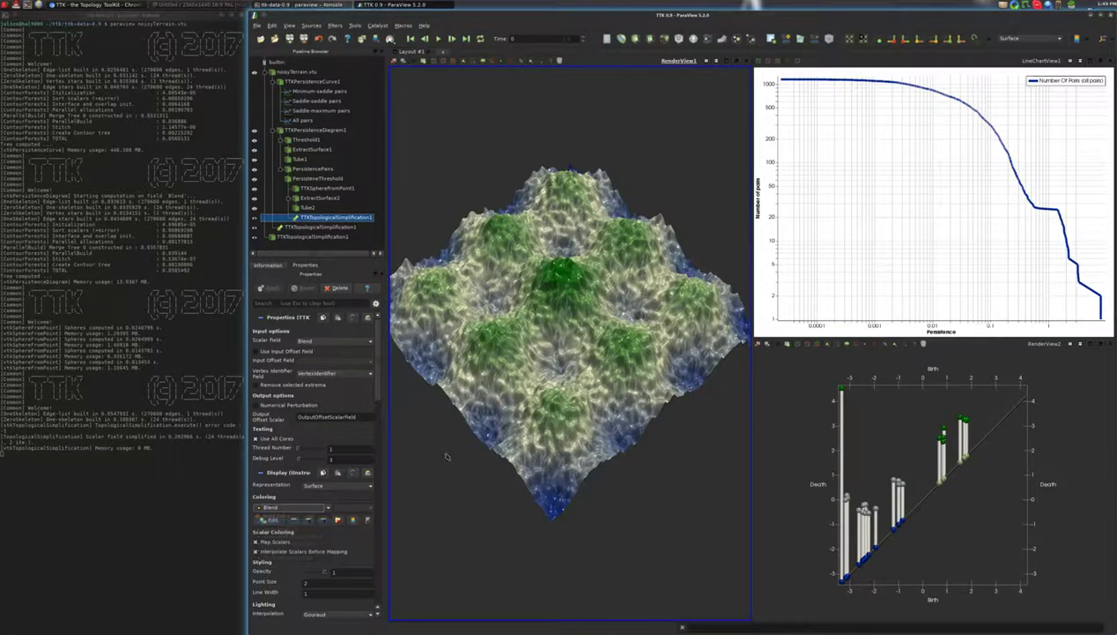
drag(514, 426, 415, 385)
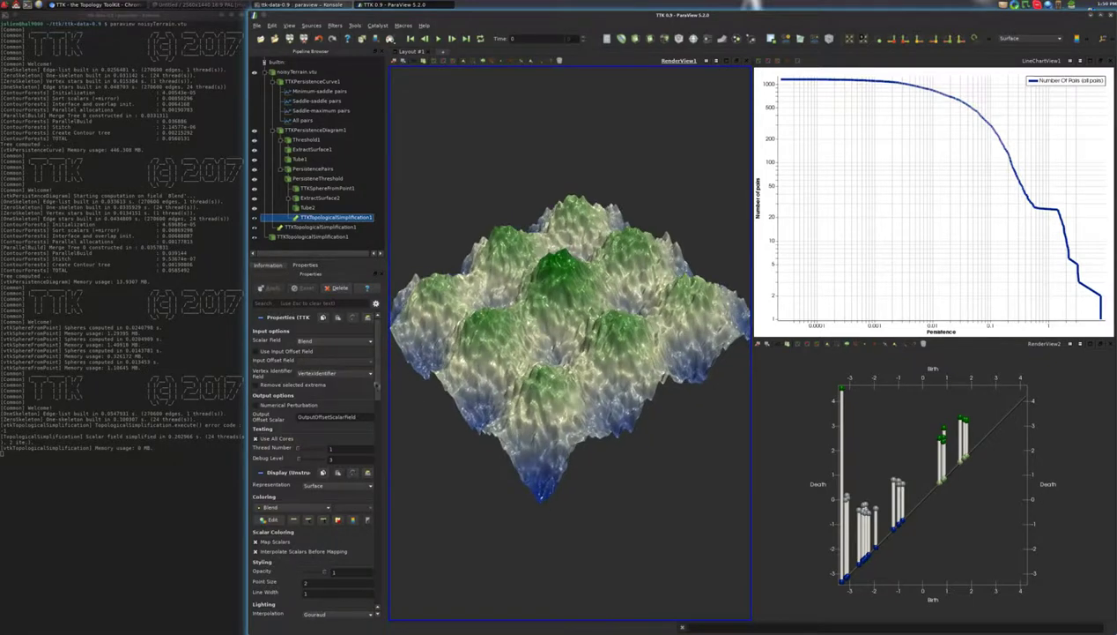
mouse_move(538, 352)
mouse_down()
mouse_move(573, 335)
mouse_move(602, 288)
mouse_move(556, 353)
mouse_move(617, 291)
mouse_move(557, 356)
mouse_up()
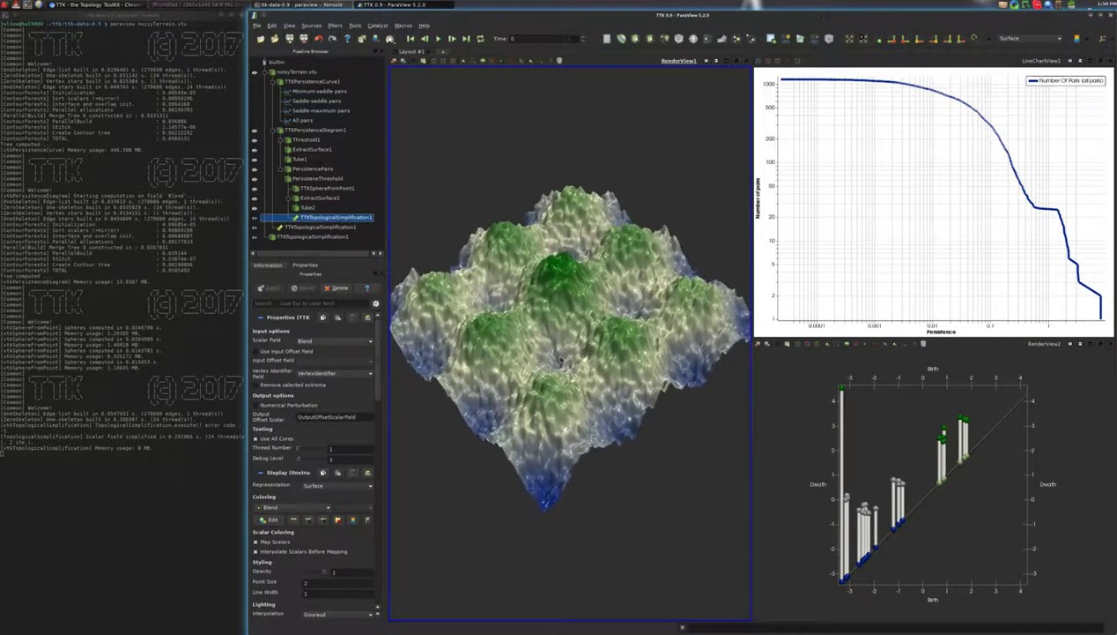
Step: Compute the TTK MorseSmaleComplex of the simplified terrain's Blend field with the input offset field enabled
key(ctrl+space)
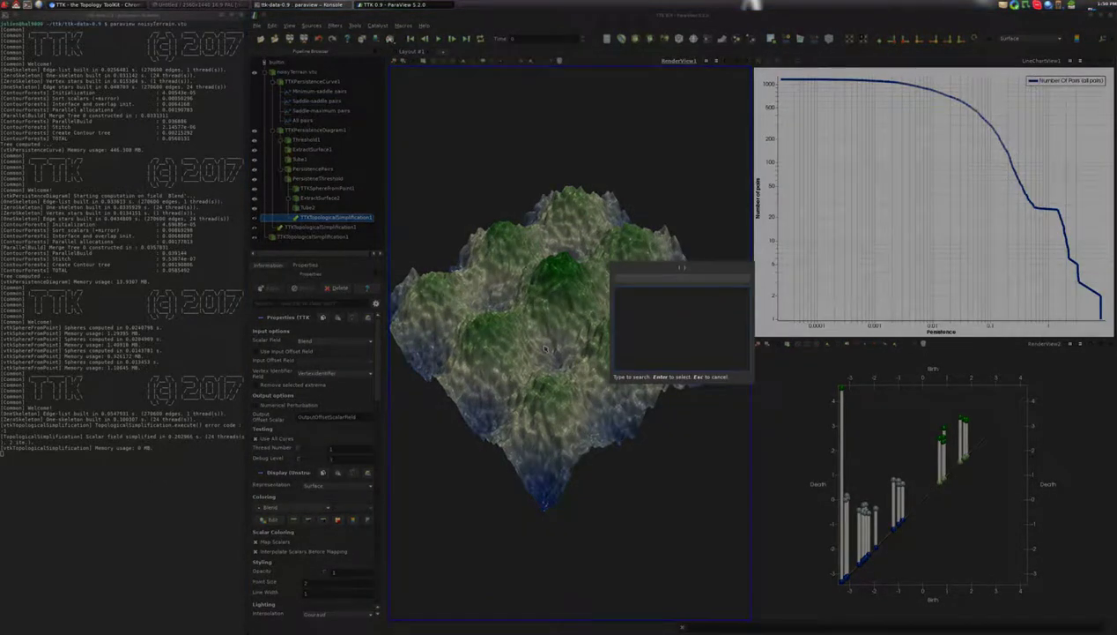
text(morse)
key(Return)
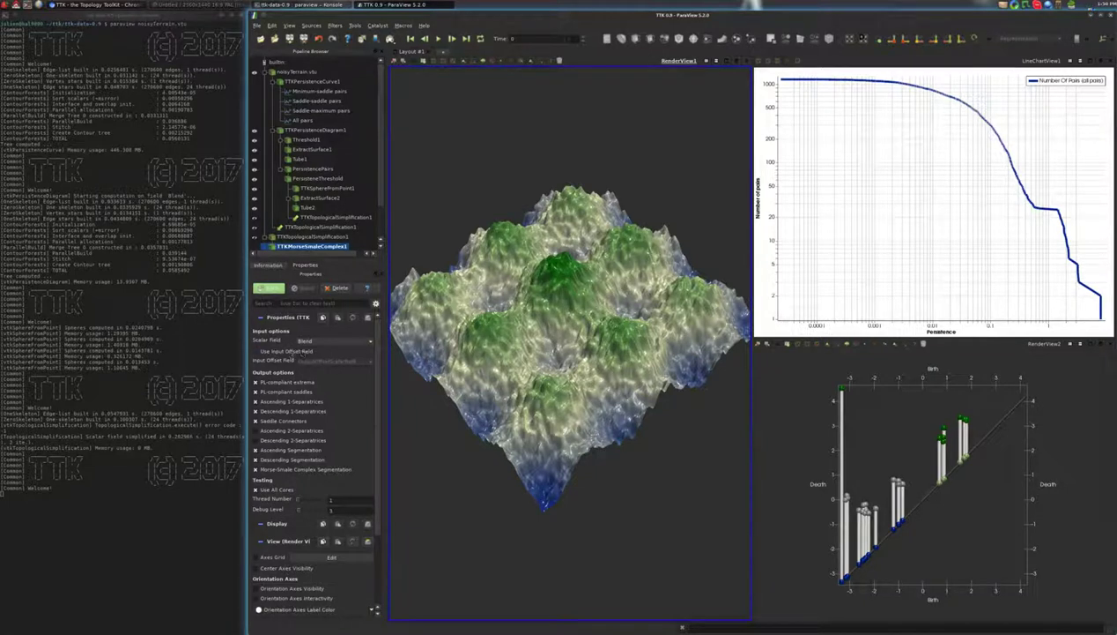
click(293, 351)
drag(519, 362, 513, 383)
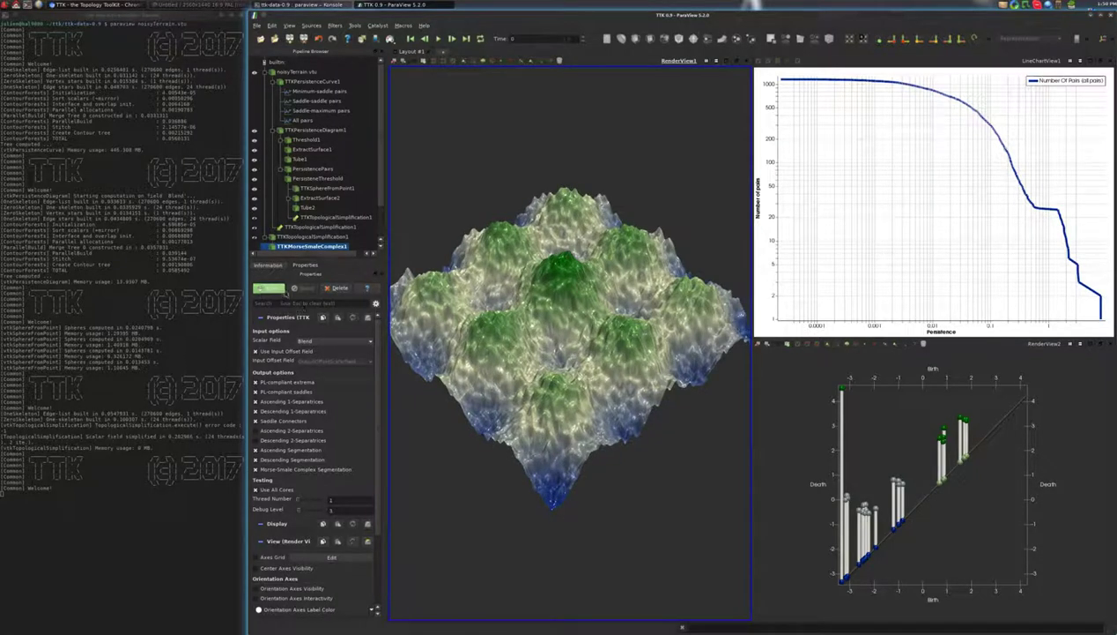
click(270, 288)
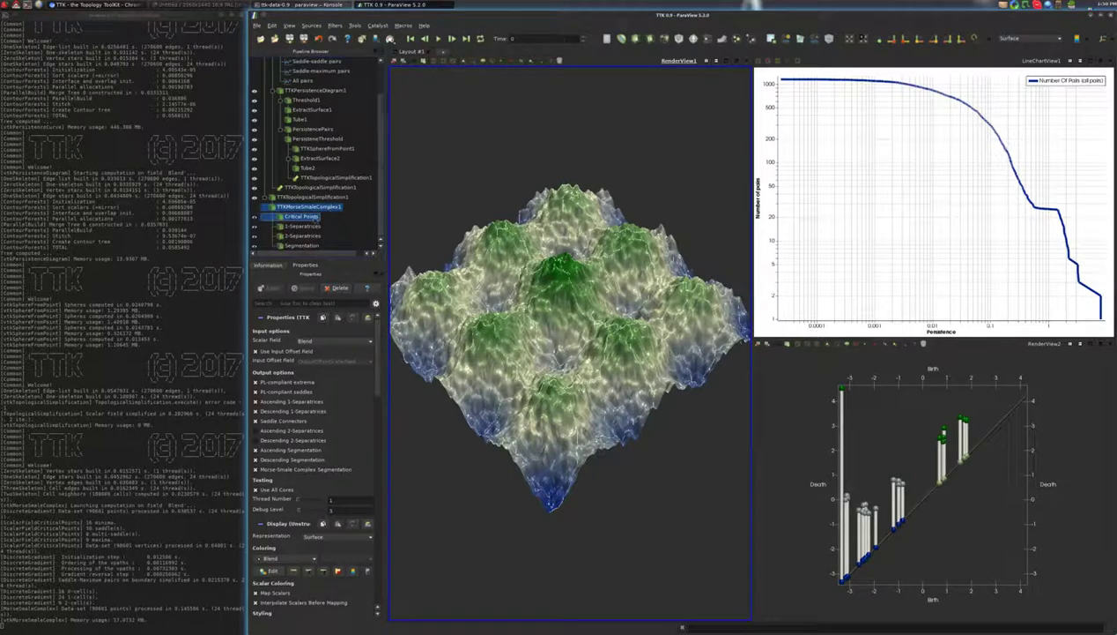
Step: Add TTK SphereFromPoint spheres to the Critical Points output of the Morse-Smale complex
click(309, 226)
click(303, 216)
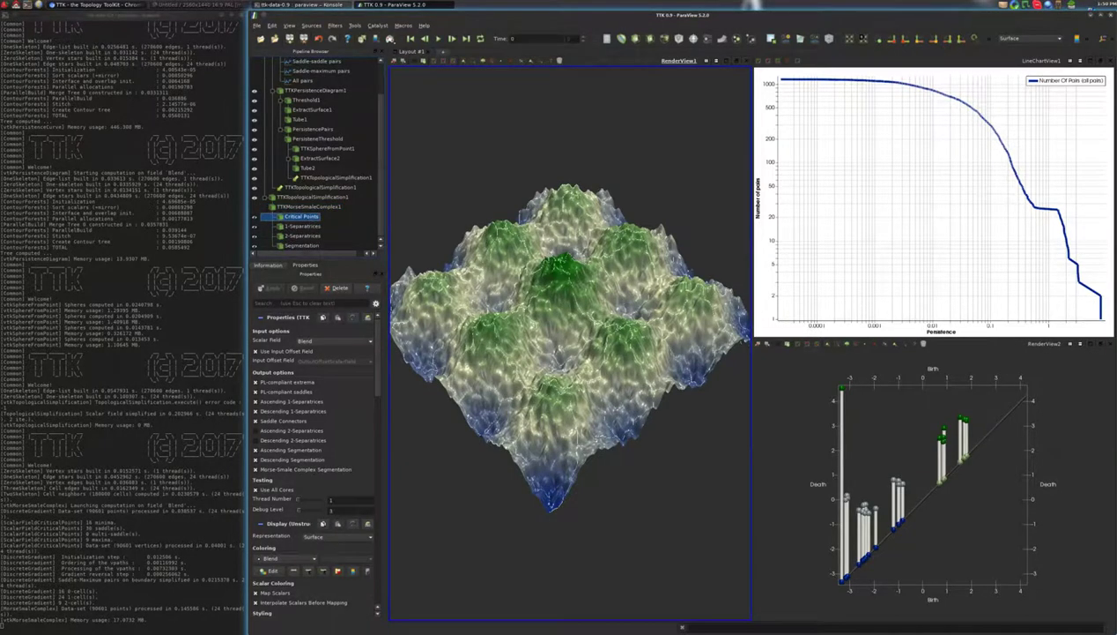
key(ctrl+space)
text(sphe)
key(Down)
key(Return)
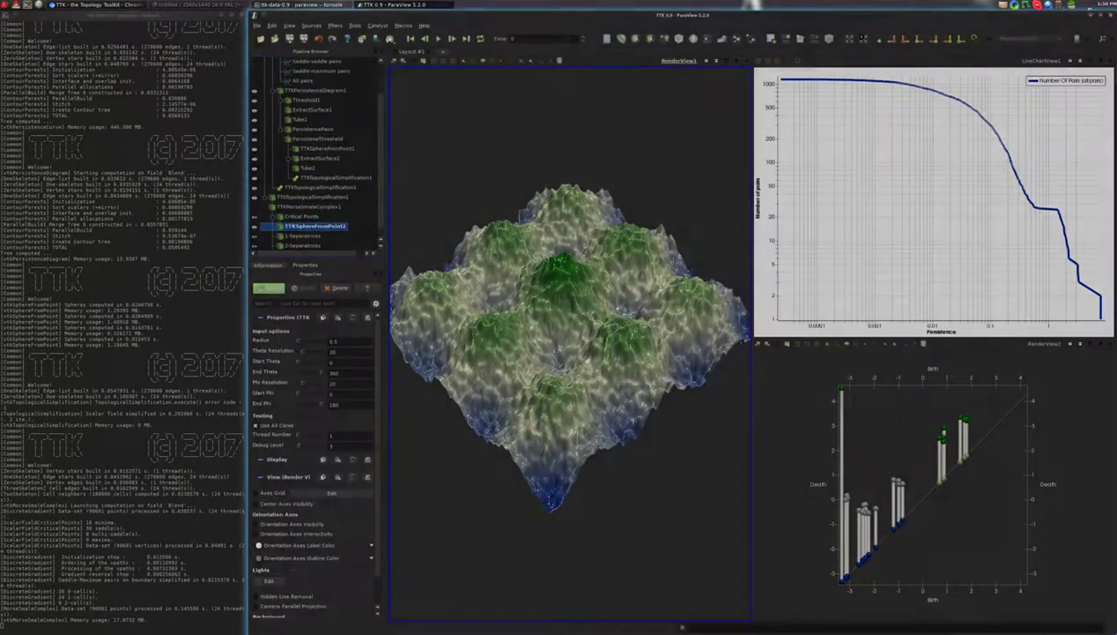
click(272, 289)
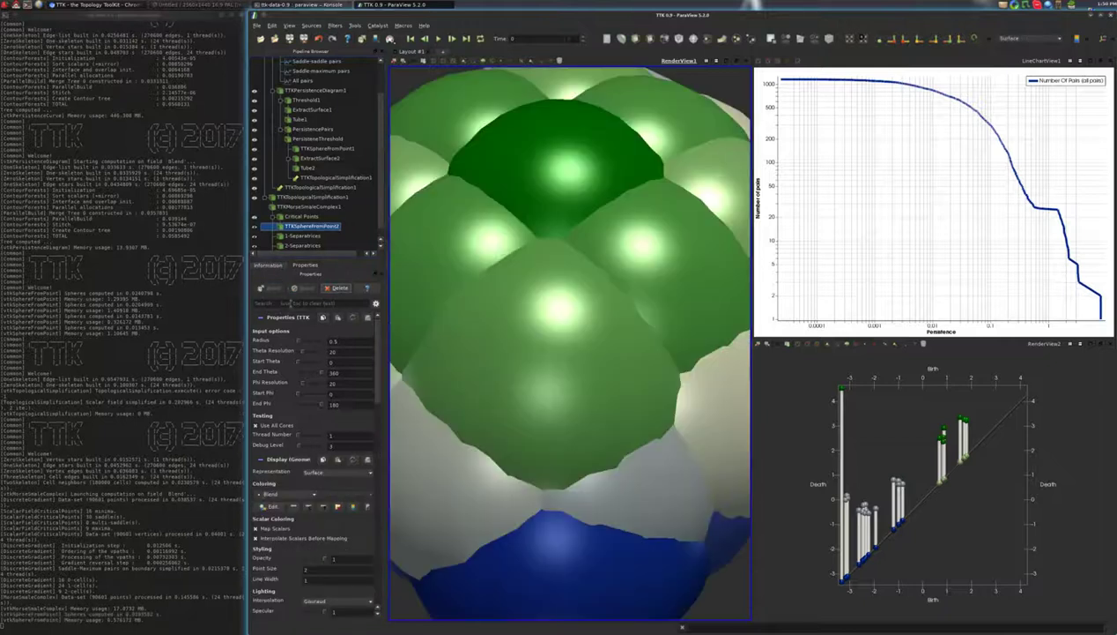
Step: Try radii of 0.05 and 0.0125 for the critical point spheres
text(0)
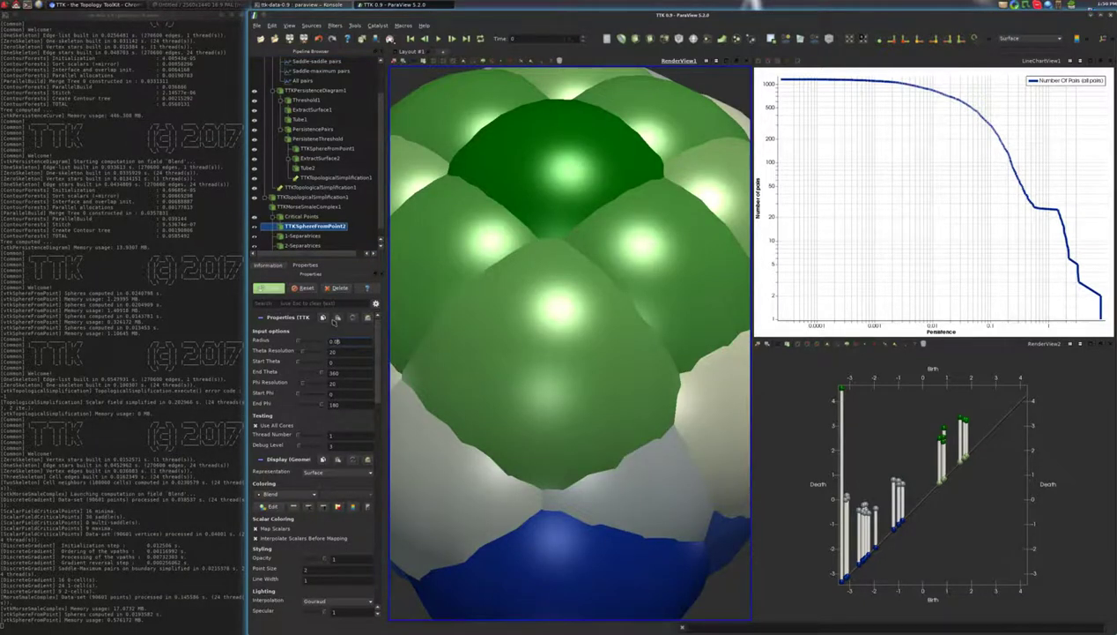
key(Return)
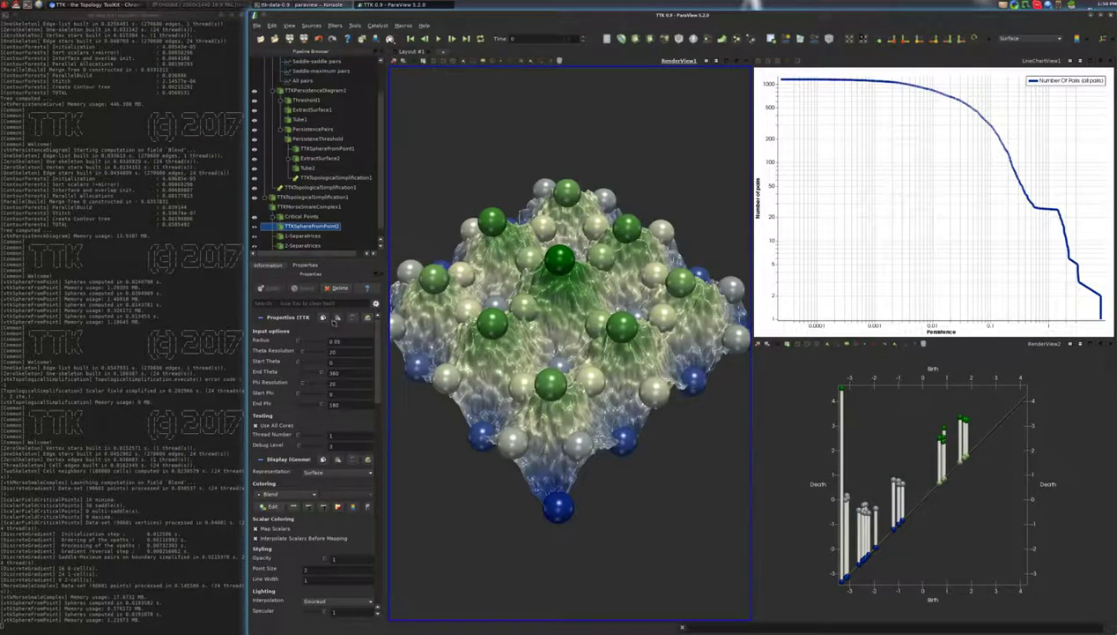
text(12)
click(274, 288)
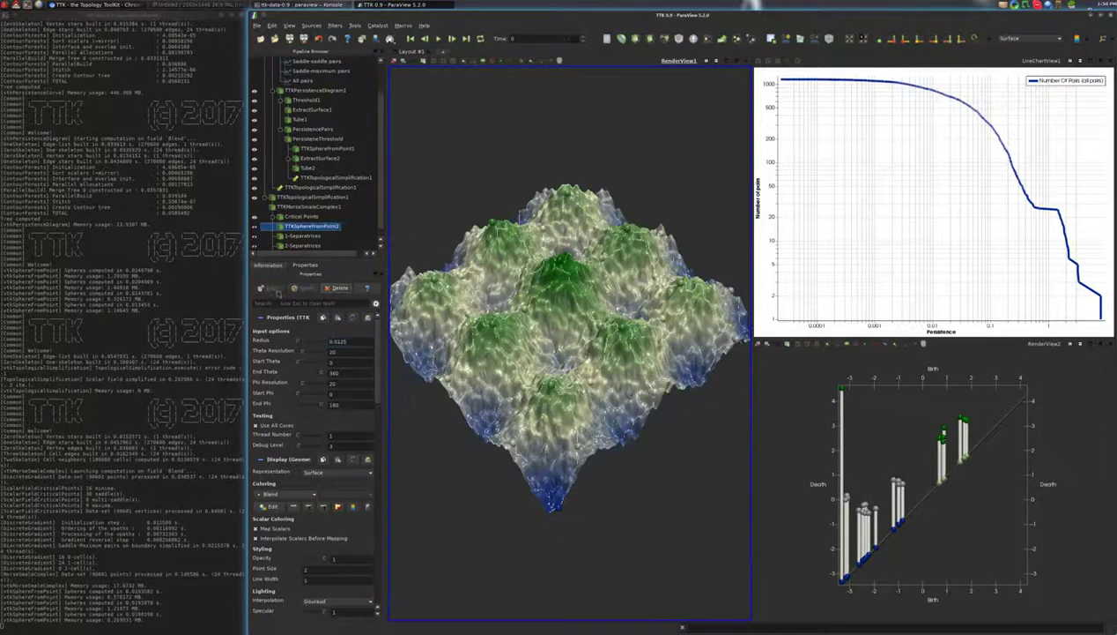
Step: Color the critical point spheres by CellDimension and set their radius to 0.025
drag(433, 378, 549, 502)
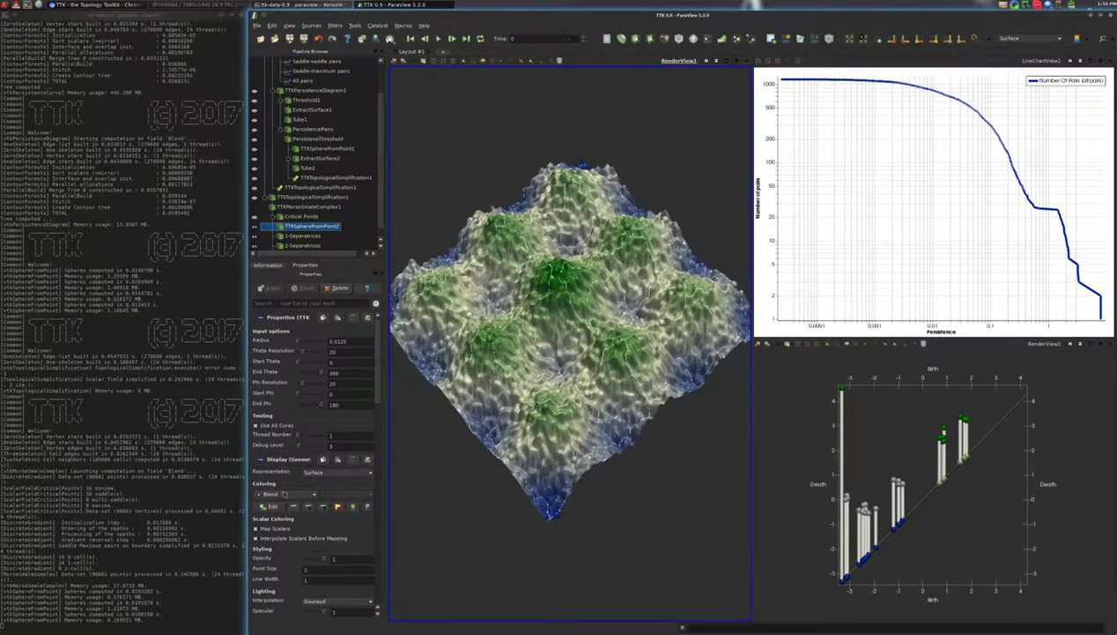
click(283, 494)
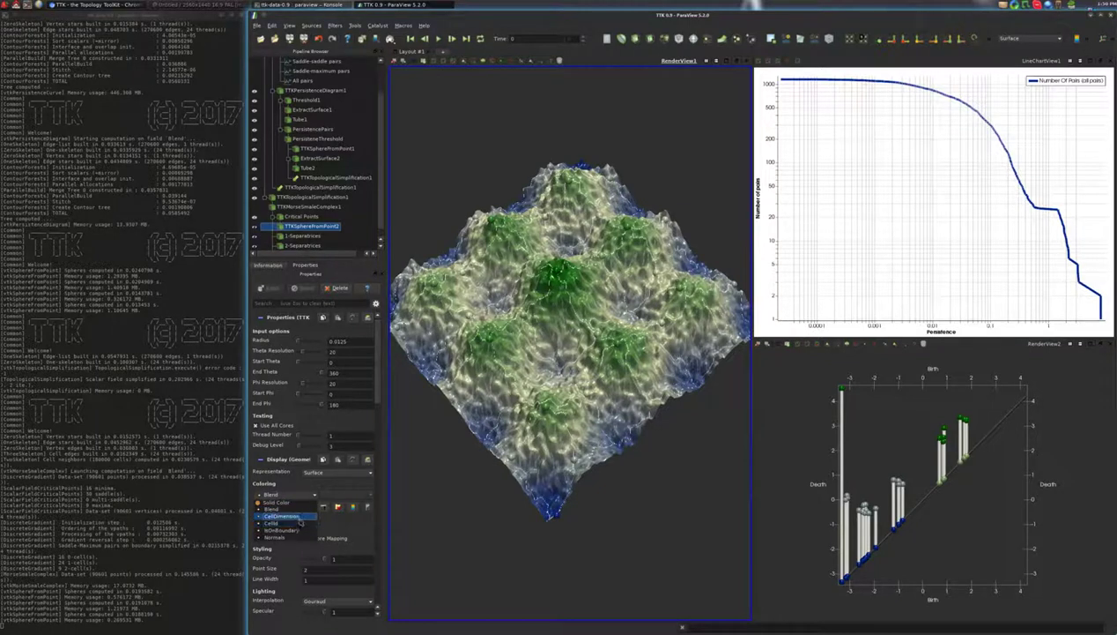
click(300, 518)
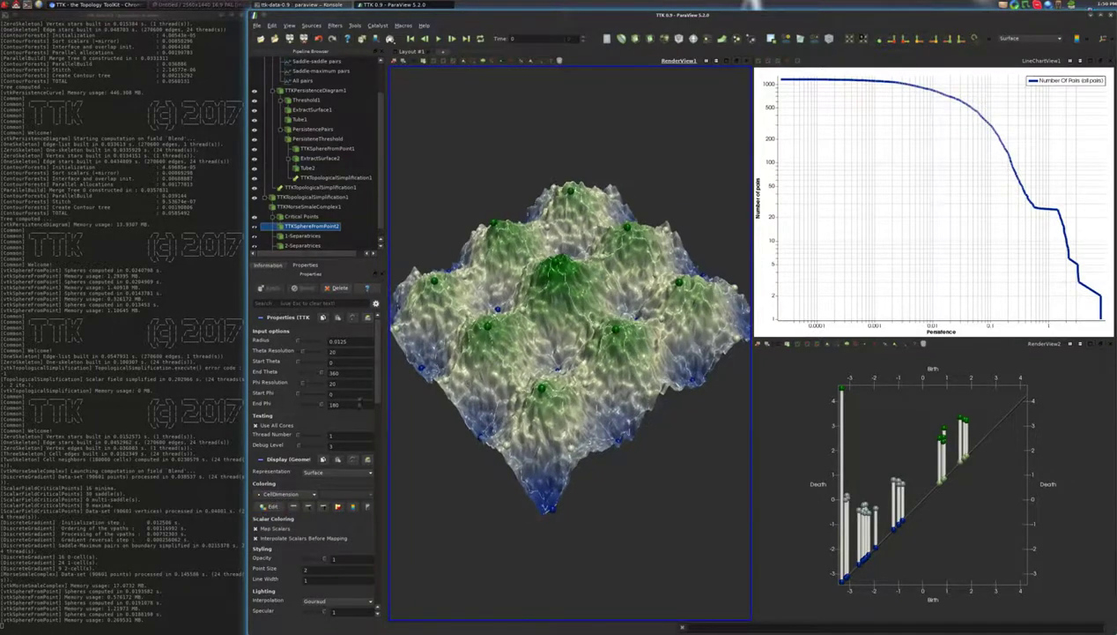
key(BackSpace)
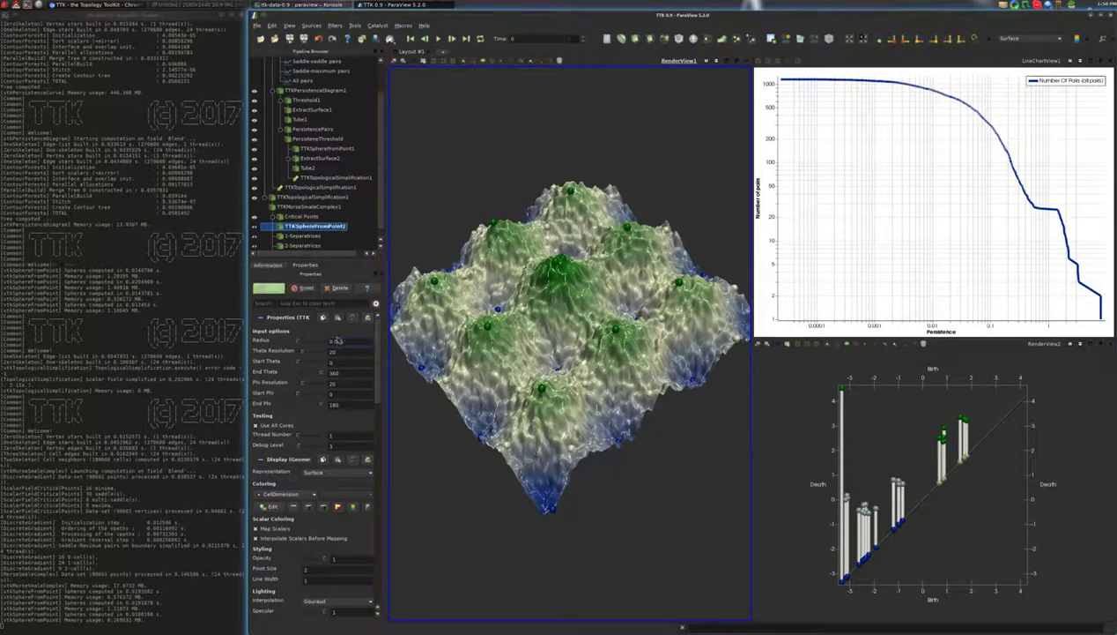
key(Return)
drag(540, 372, 529, 346)
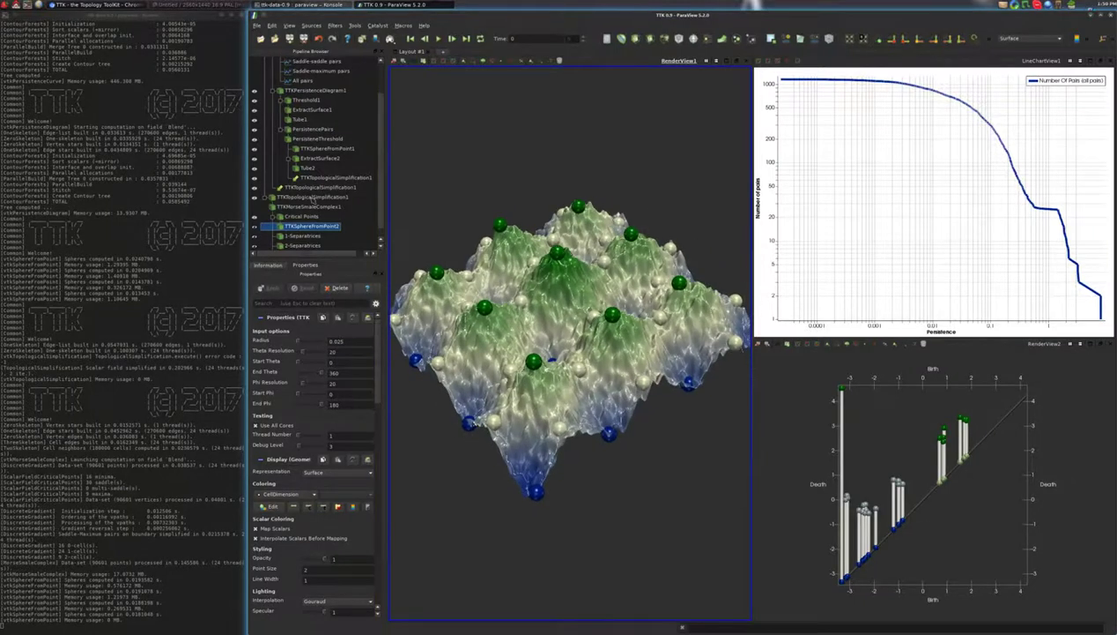
Step: Apply Extract Surface to the 1-Separatrices output of the Morse-Smale complex
scroll(311, 201, down, 1)
click(303, 227)
drag(516, 285, 532, 291)
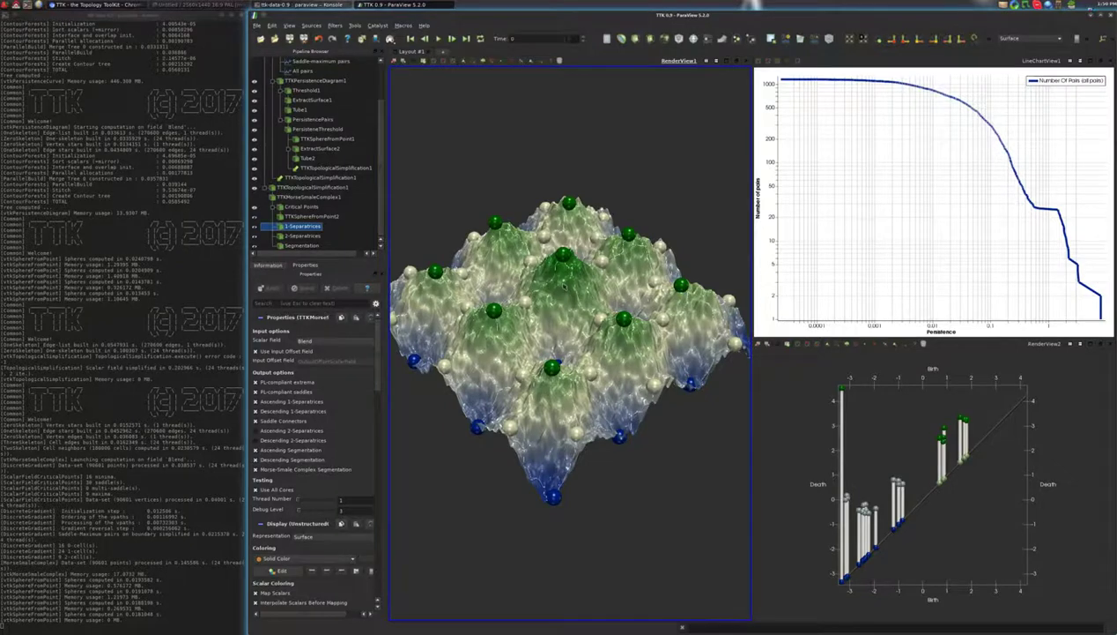
key(ctrl+space)
text(s)
key(BackSpace)
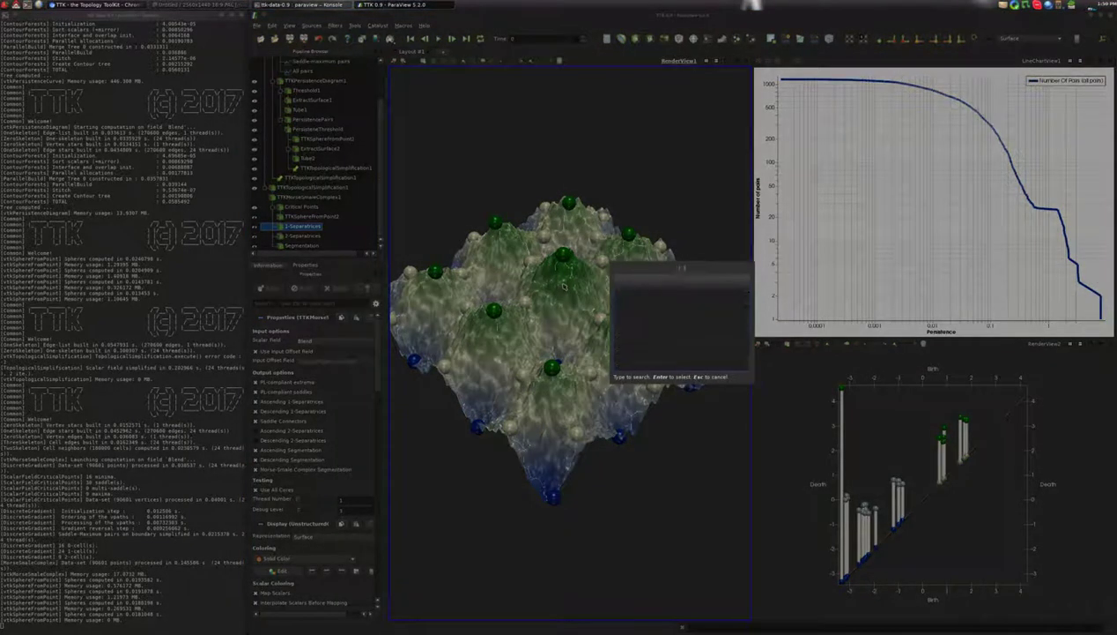
text(surf)
key(Down)
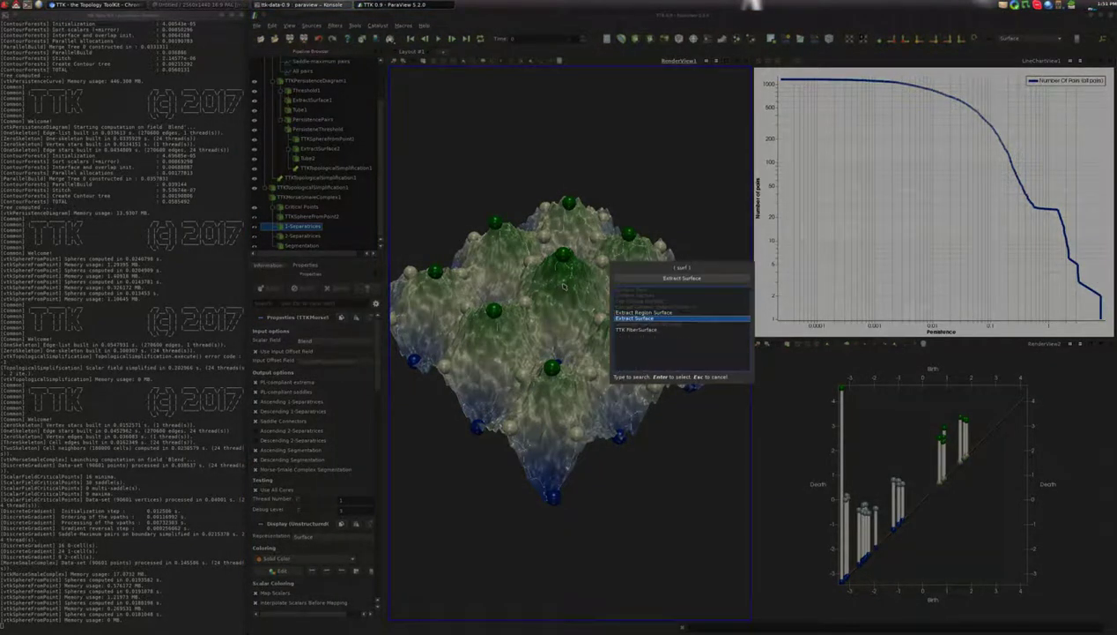
key(Return)
key(alt+a)
Step: Apply a Tube filter to the extracted 1-separatrices and set the tube radius to 0.005
key(ctrl+space)
text(tube)
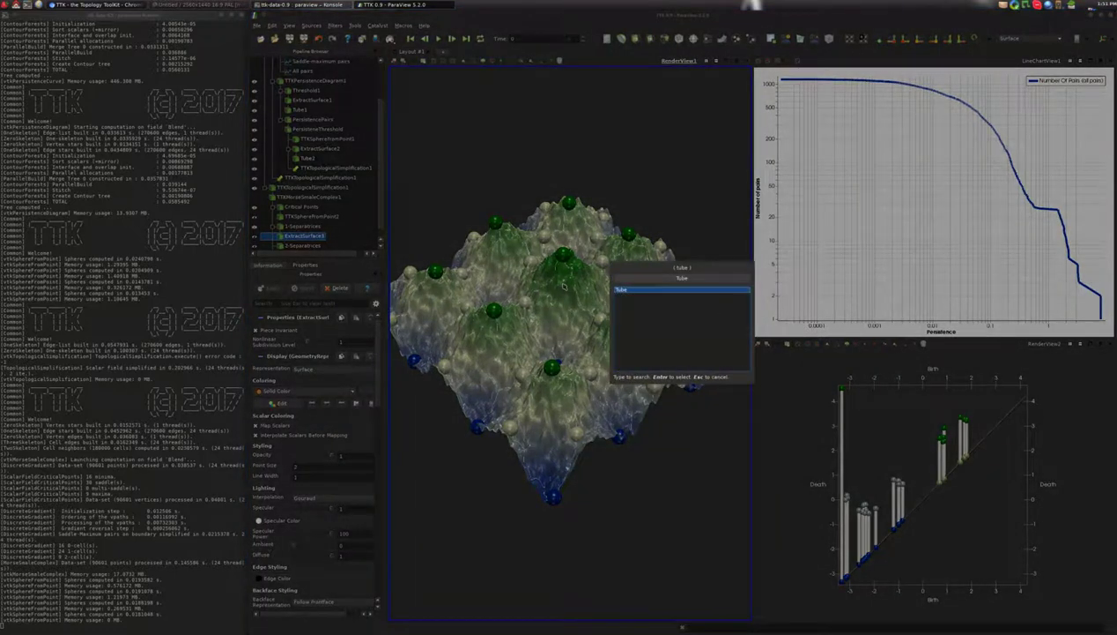
key(Return)
key(alt+a)
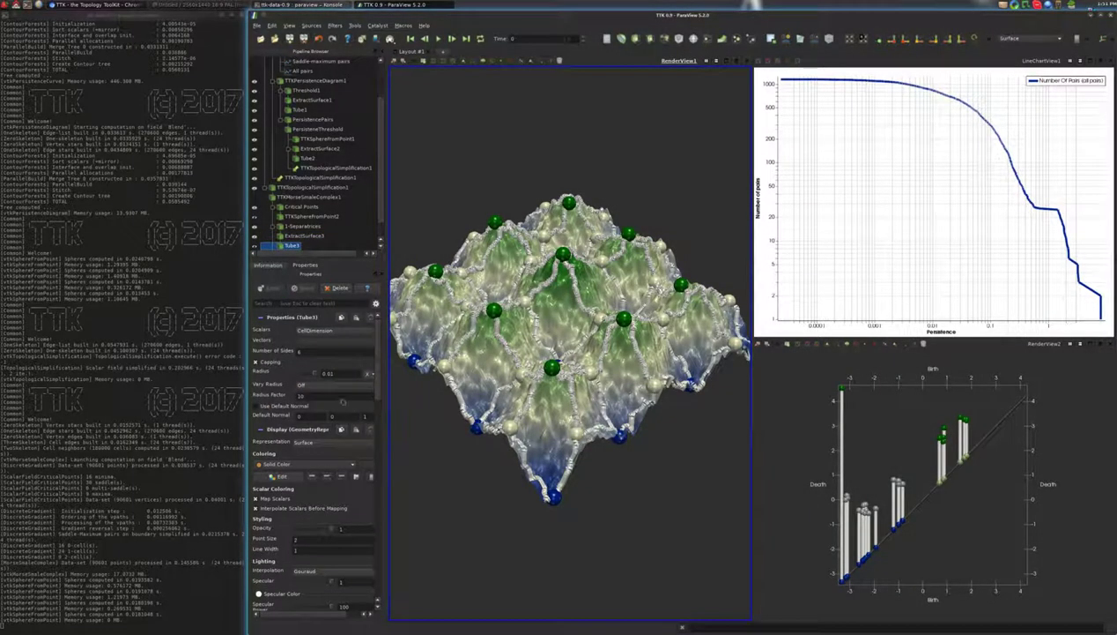
click(342, 373)
key(BackSpace)
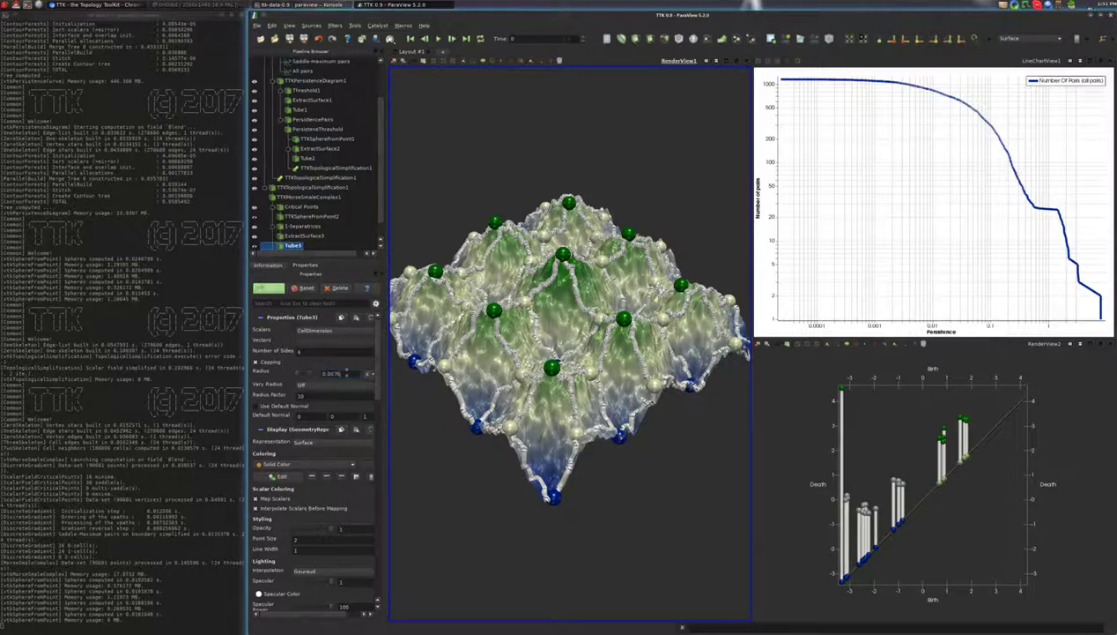
key(Return)
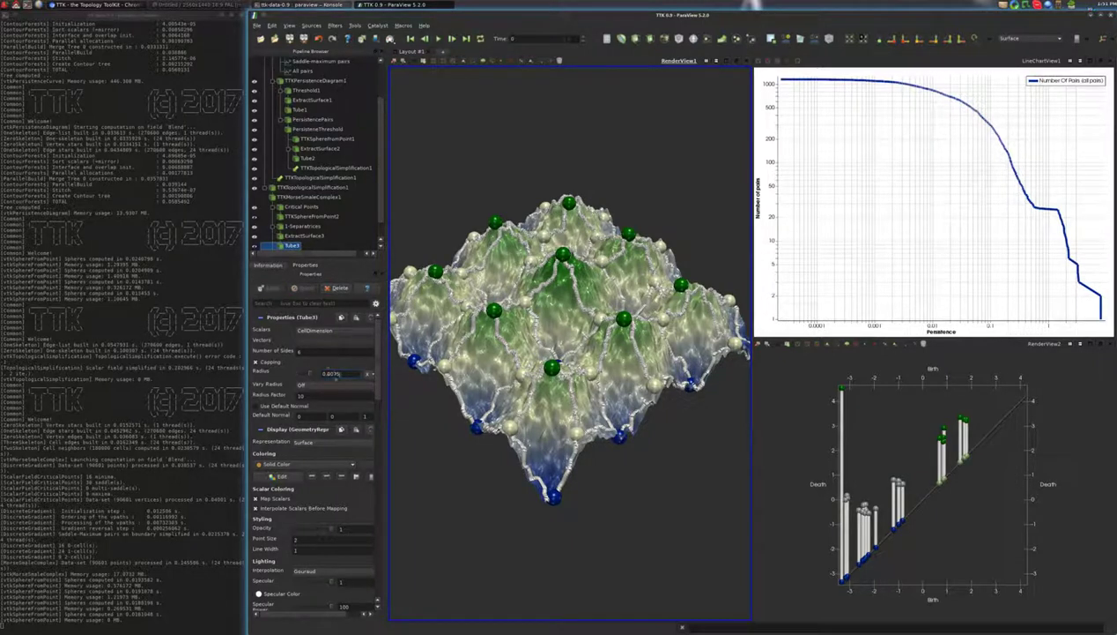
key(BackSpace)
key(BackSpace)
text(5)
key(Return)
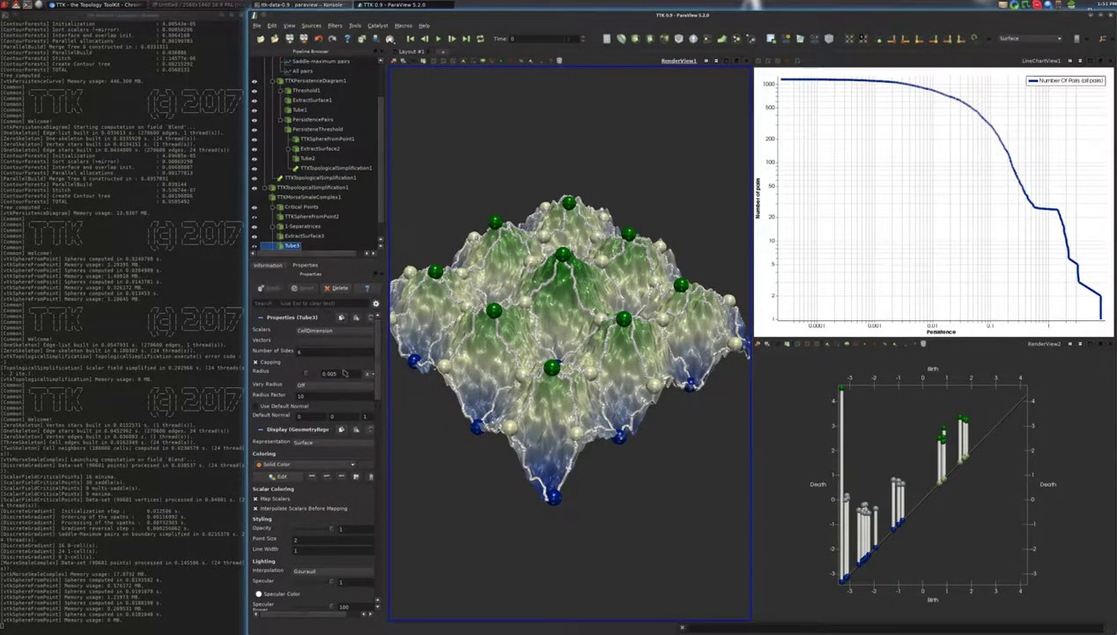
Step: Widen the terrain render view and examine the critical points and separatrices from several angles
drag(447, 393, 660, 343)
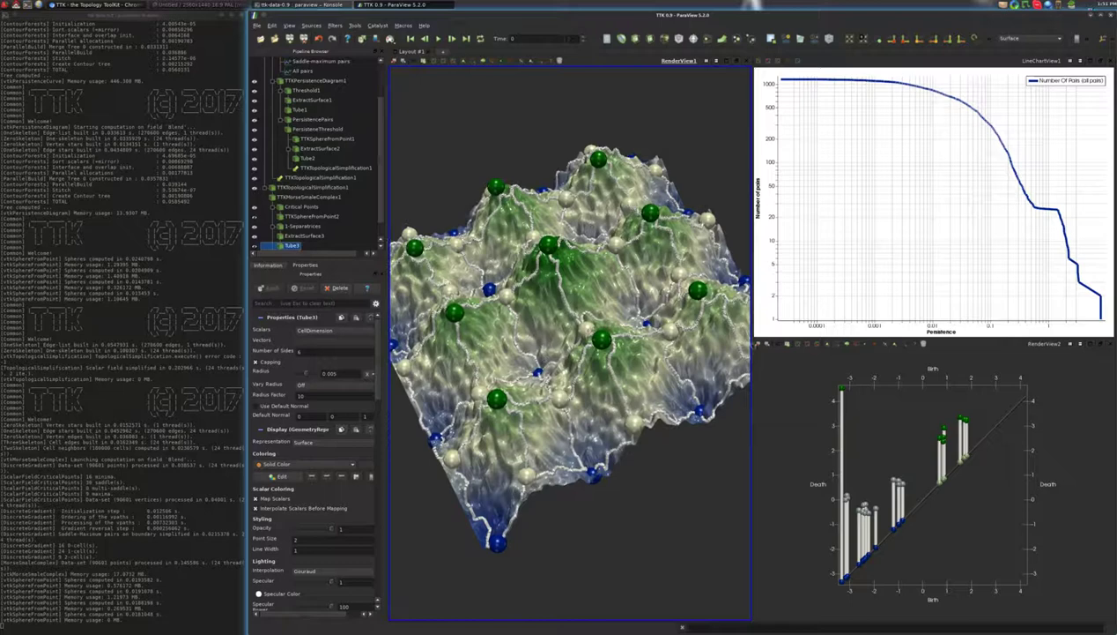
drag(748, 342, 896, 344)
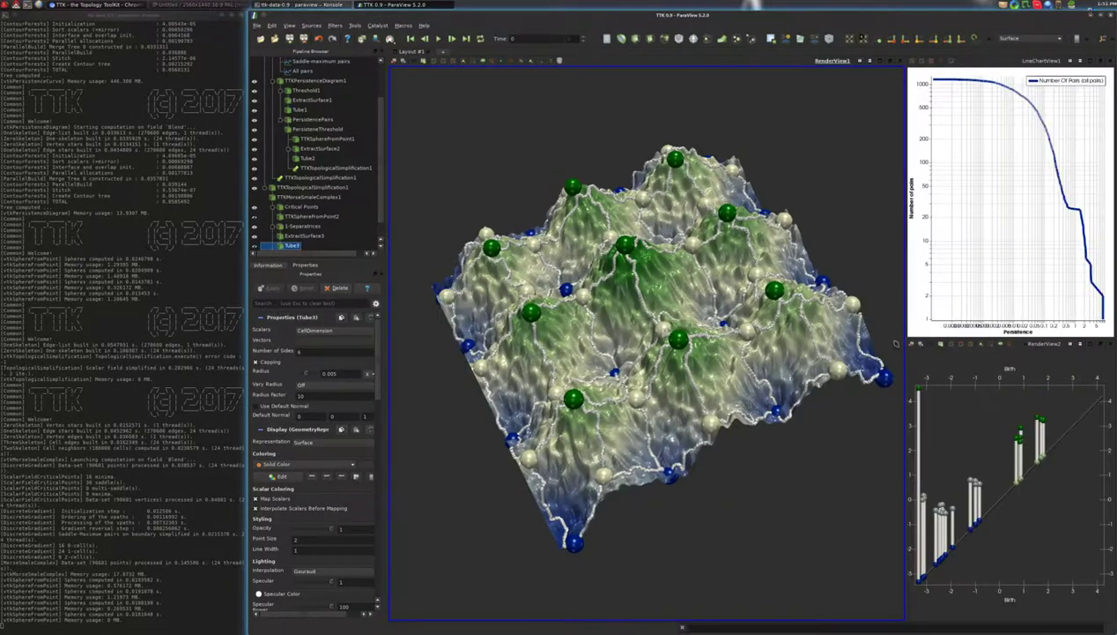
drag(715, 332, 741, 227)
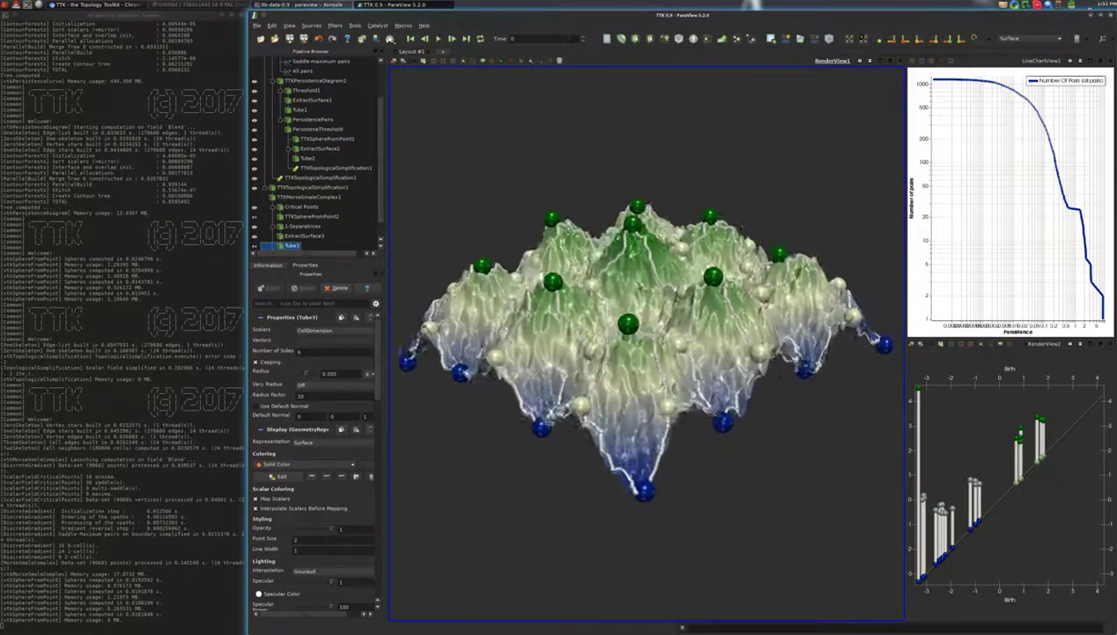
drag(540, 216, 650, 322)
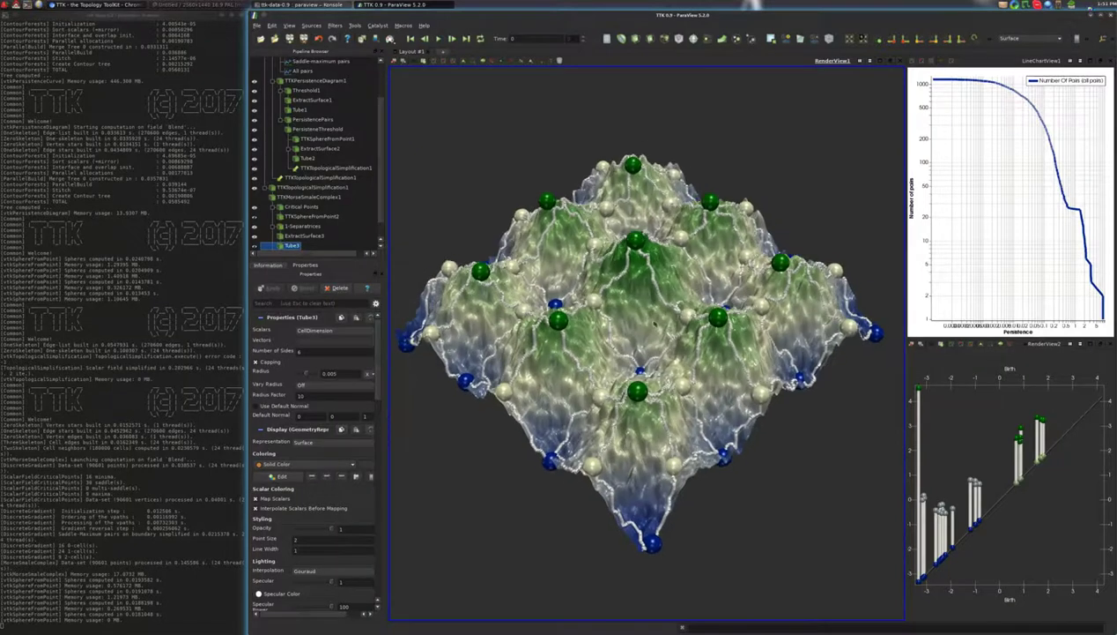
Step: Color the Morse-Smale complex's Segmentation output by MorseSmaleManifold
scroll(313, 224, down, 1)
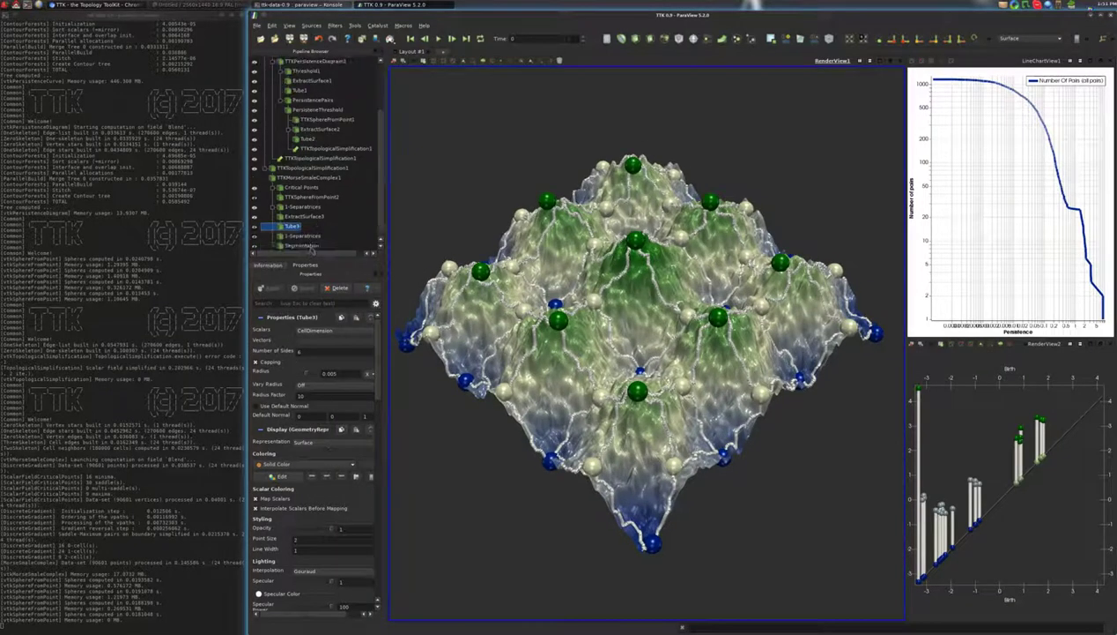
click(310, 247)
click(290, 558)
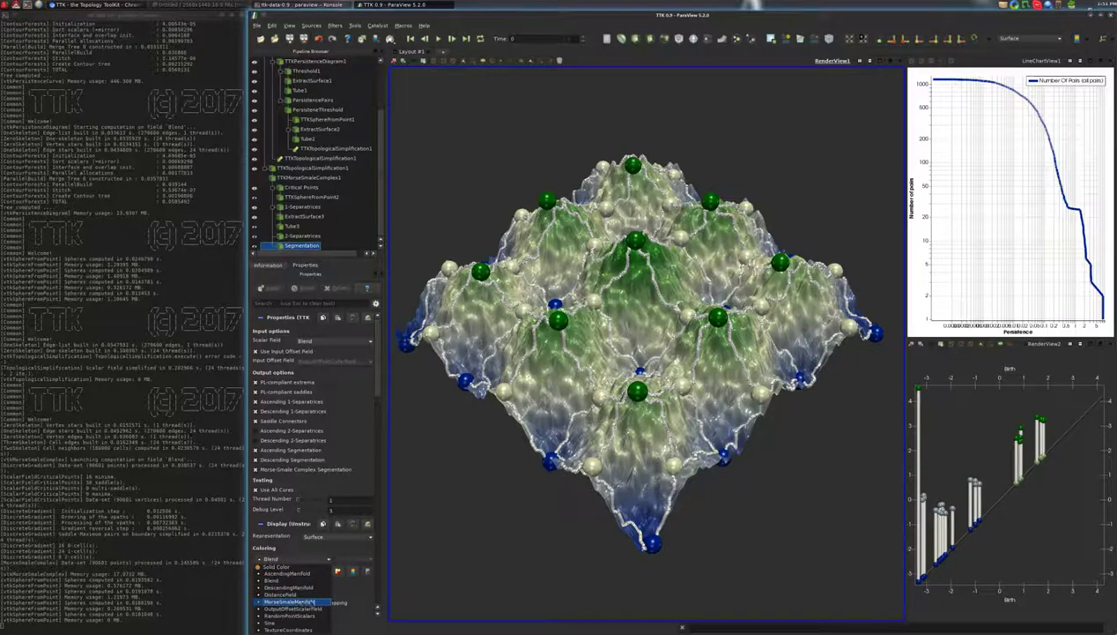
click(300, 601)
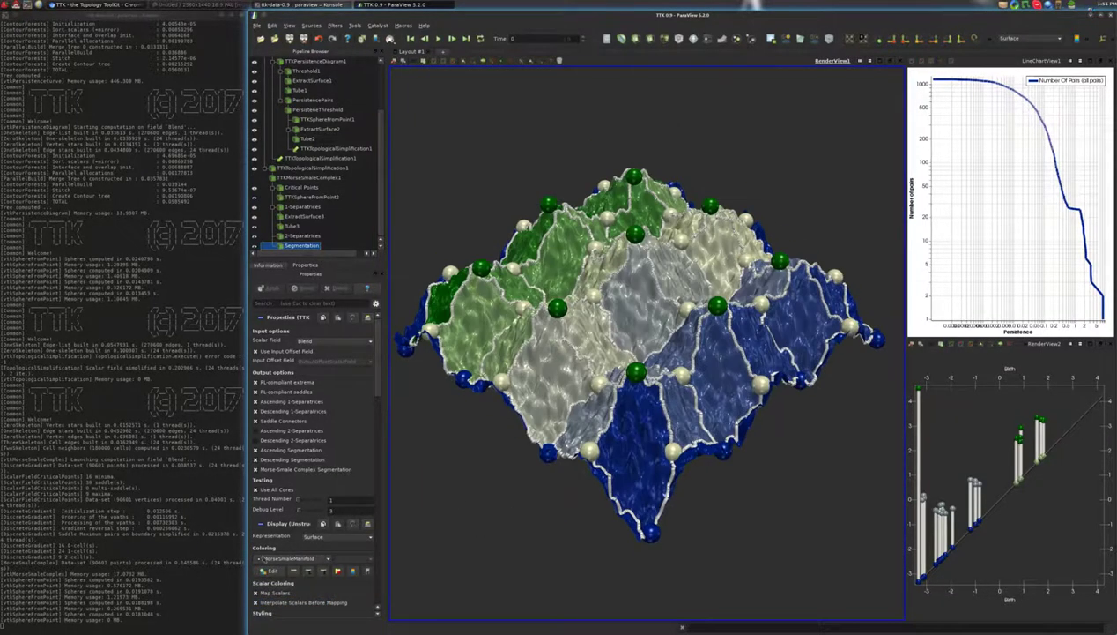
Step: Apply the Rainbow Desaturated color preset to the MorseSmaleManifold coloring and close the color map editor
click(269, 570)
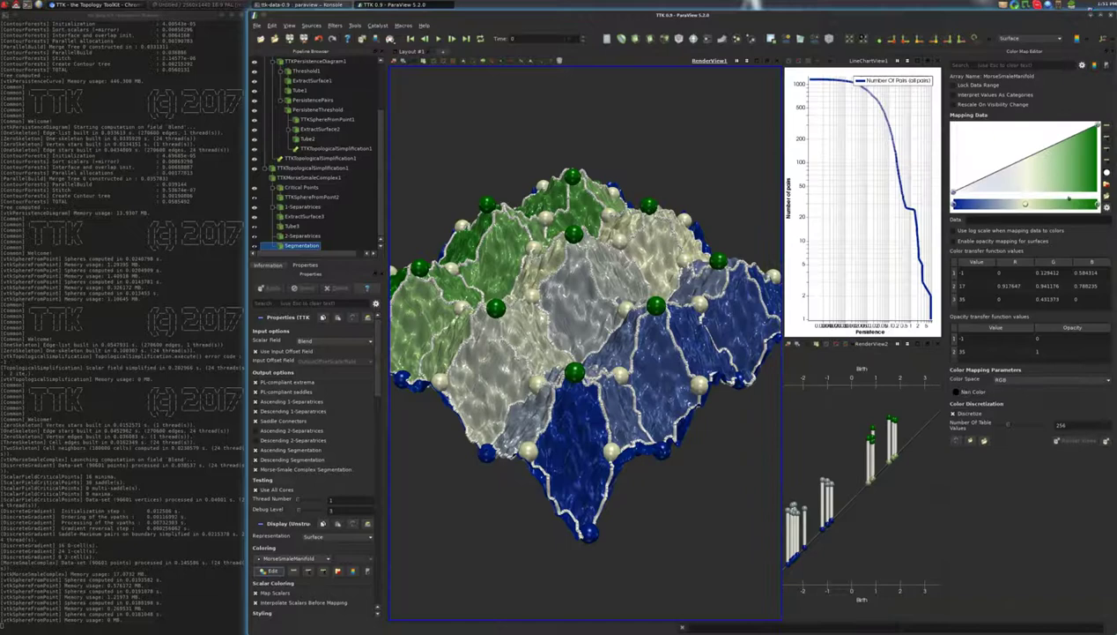
click(1106, 188)
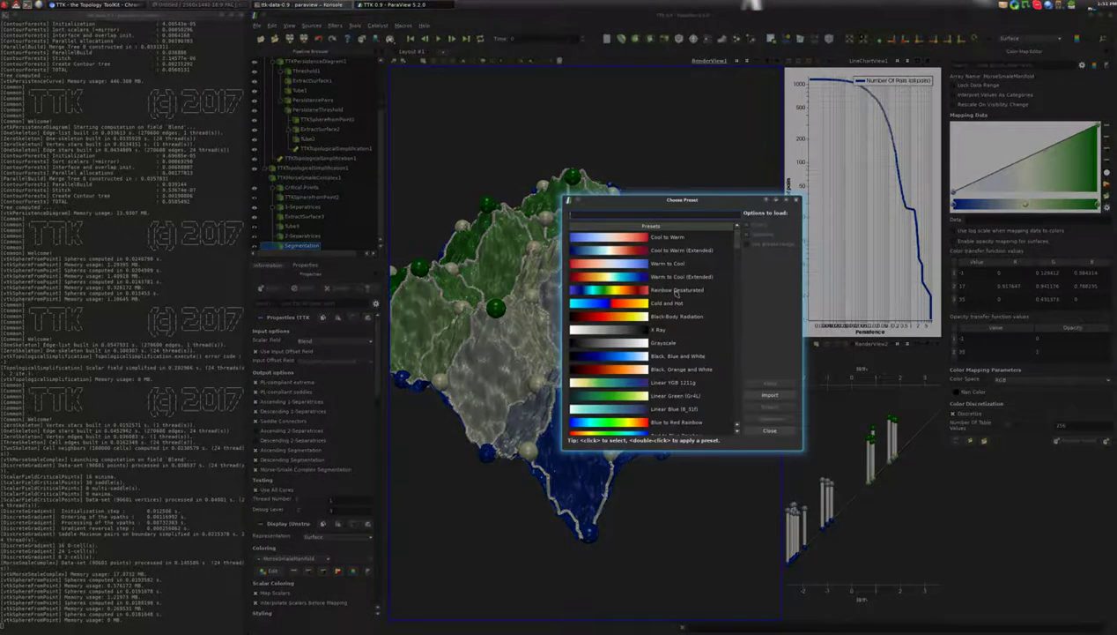
double_click(677, 289)
click(797, 202)
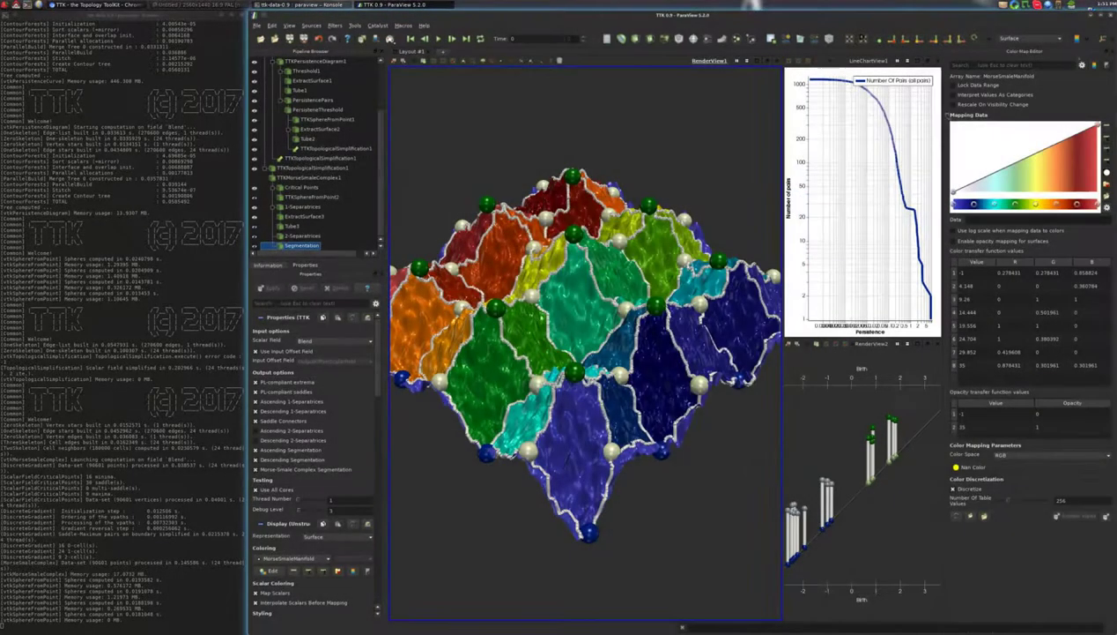
click(1112, 51)
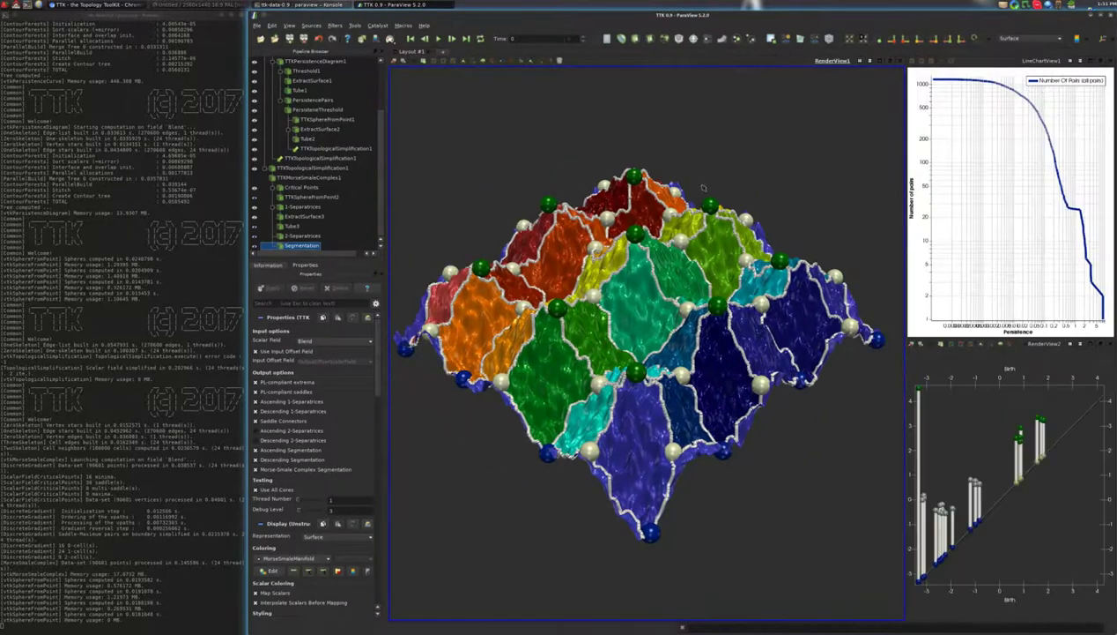
Step: Inspect the colored segmentation, and switch its coloring back to the Blend field
mouse_move(696, 183)
mouse_down()
mouse_move(696, 309)
mouse_move(698, 189)
mouse_up()
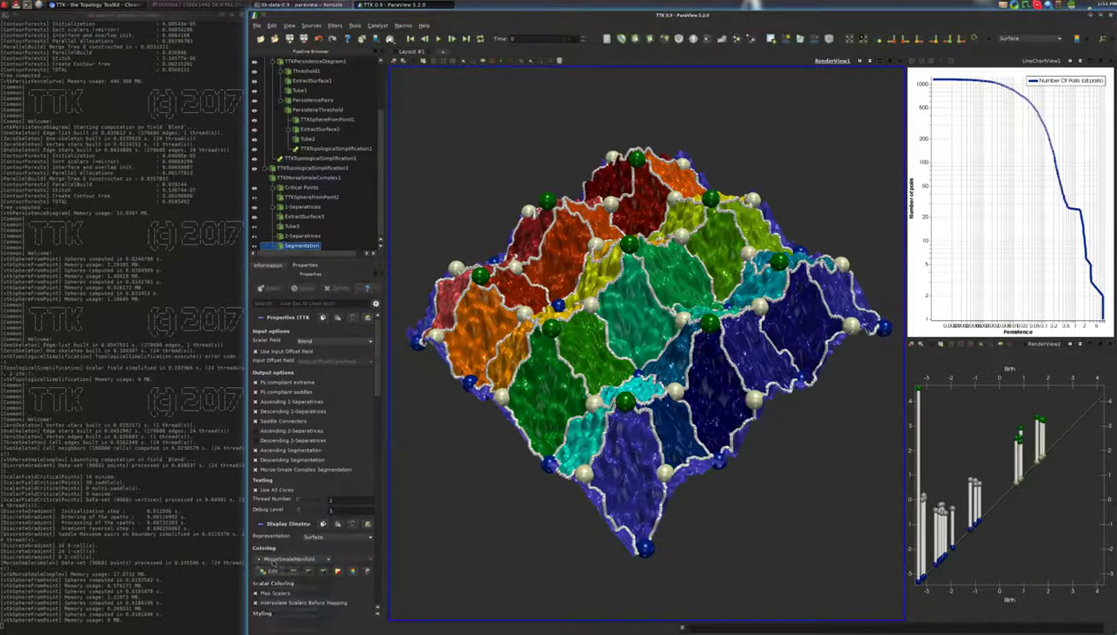
click(291, 557)
click(291, 581)
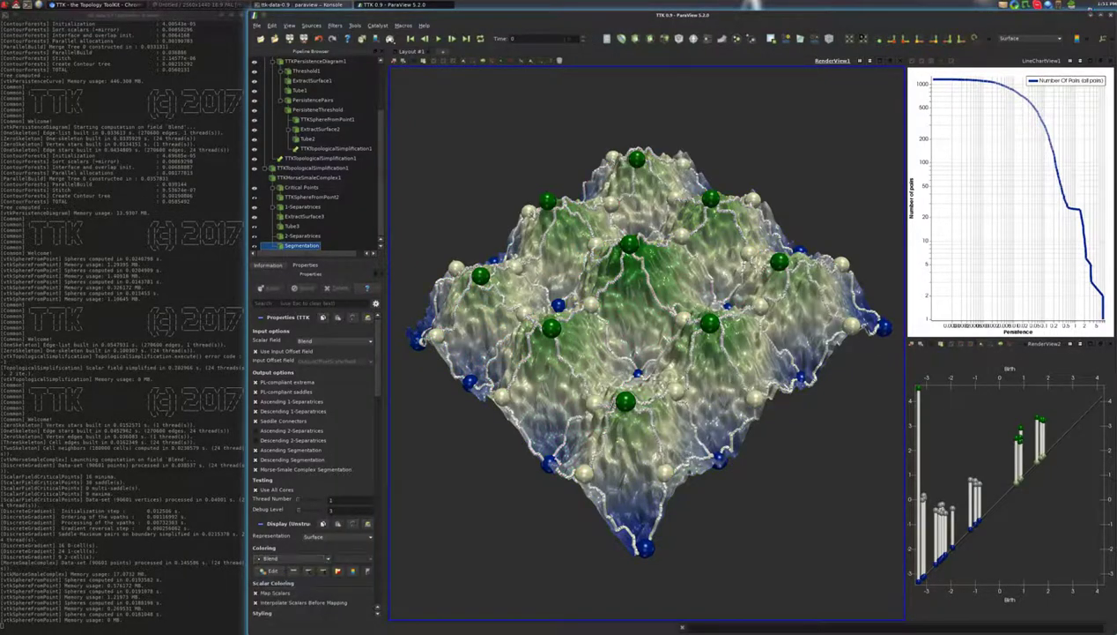
Step: Raise the minimum persistence of PersisteneThreshold and recompute the simplification and Morse-Smale complex that depend on it
click(969, 401)
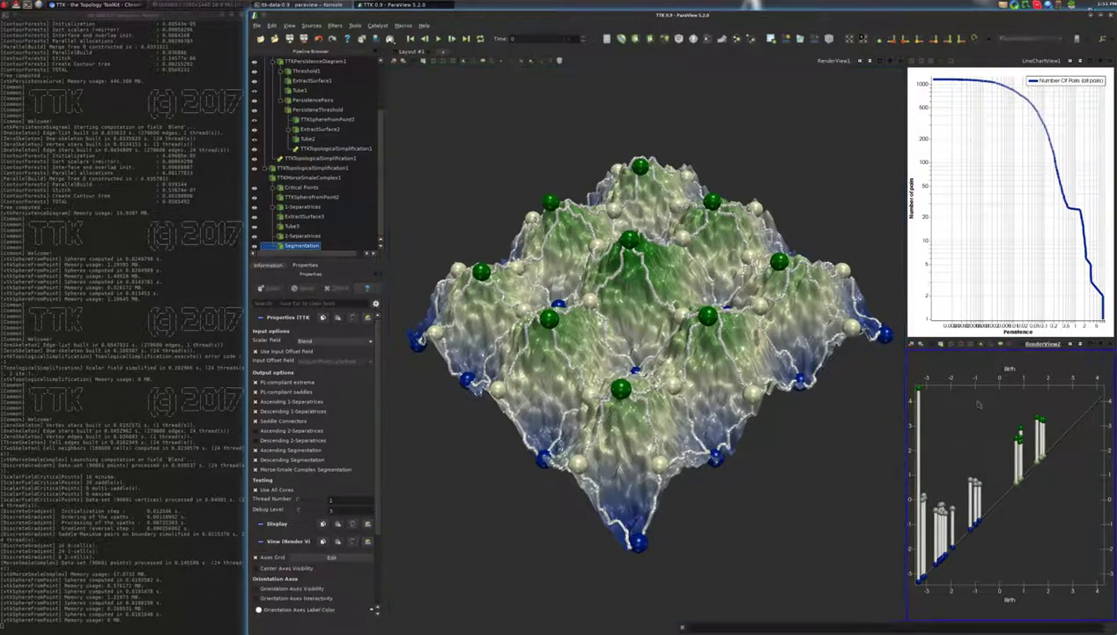
click(319, 109)
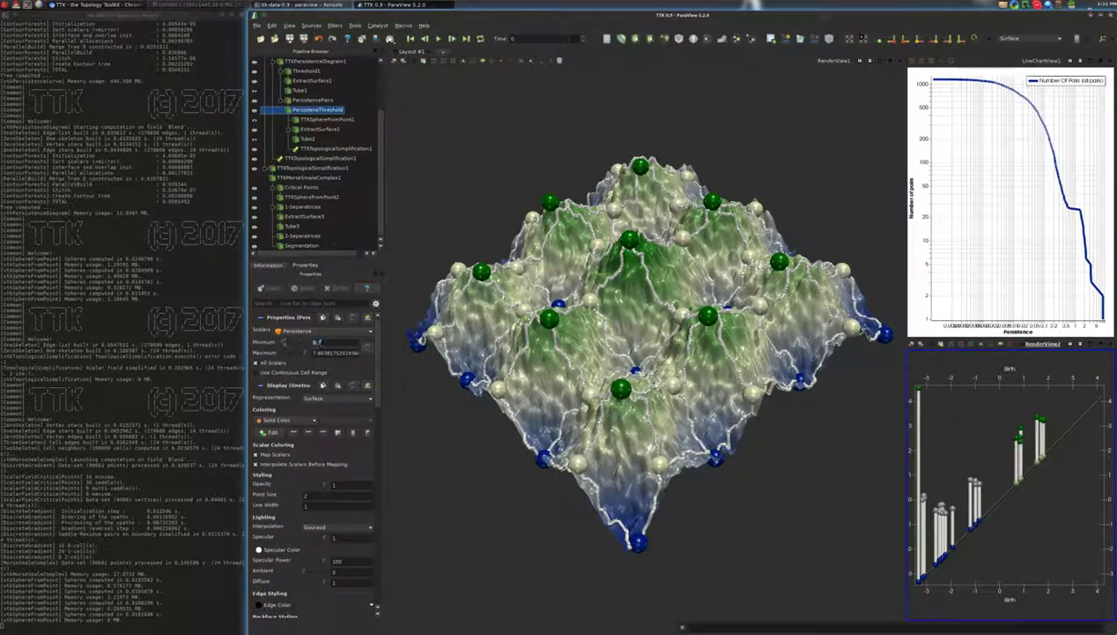
text(2)
key(Return)
click(272, 287)
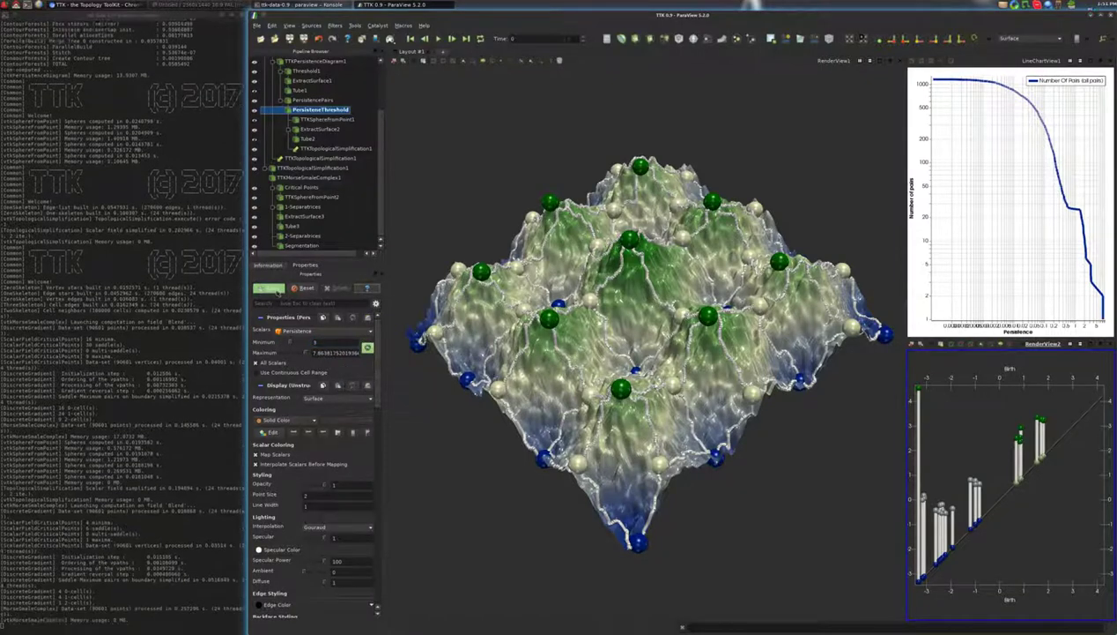
Step: Set the minimum persistence of PersisteneThreshold to 3.5 and recompute the dependent simplification and Morse-Smale complex
drag(540, 306, 548, 276)
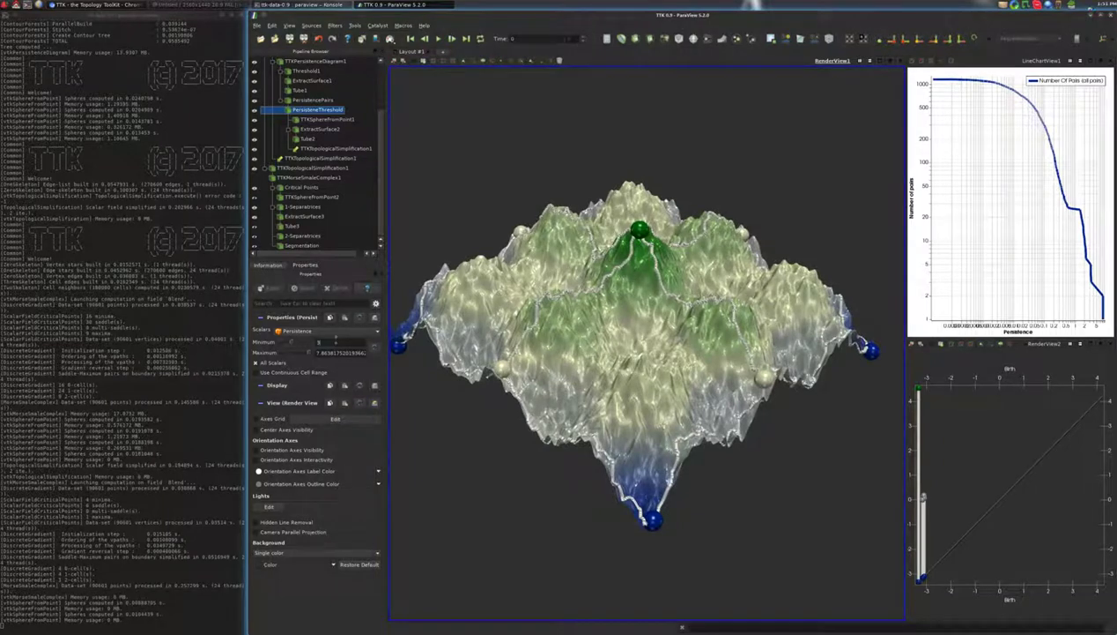
text(.5)
click(269, 288)
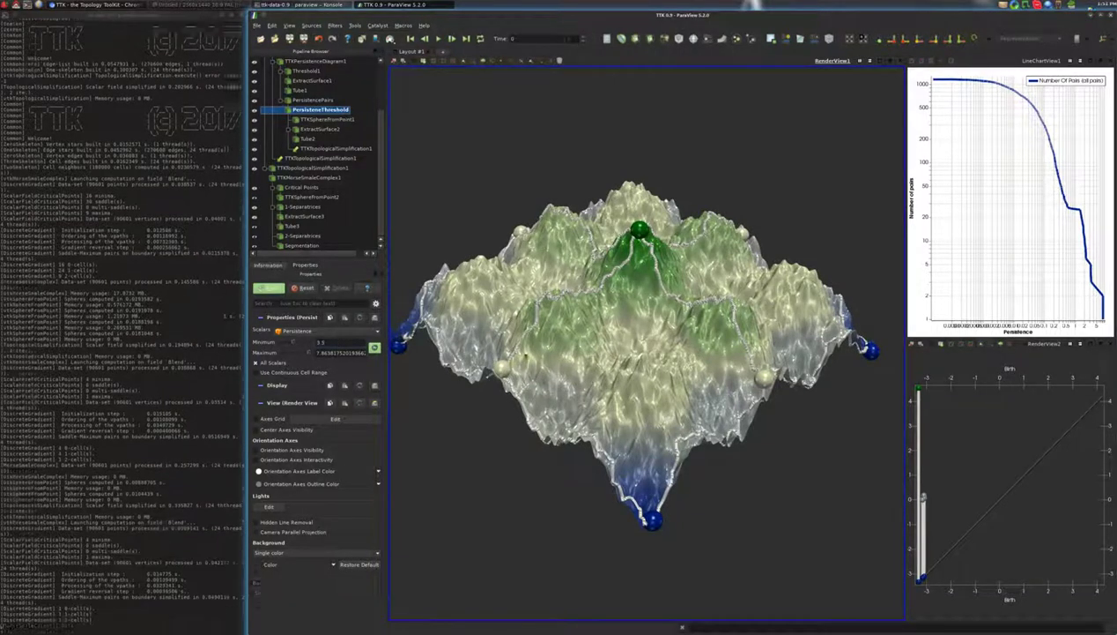
mouse_move(646, 343)
mouse_down()
mouse_move(659, 389)
mouse_move(661, 330)
mouse_up()
Step: Set the PersisteneThreshold minimum to 0.7, recompute the pipeline, and inspect the updated Morse-Smale complex on the terrain
drag(328, 343, 289, 333)
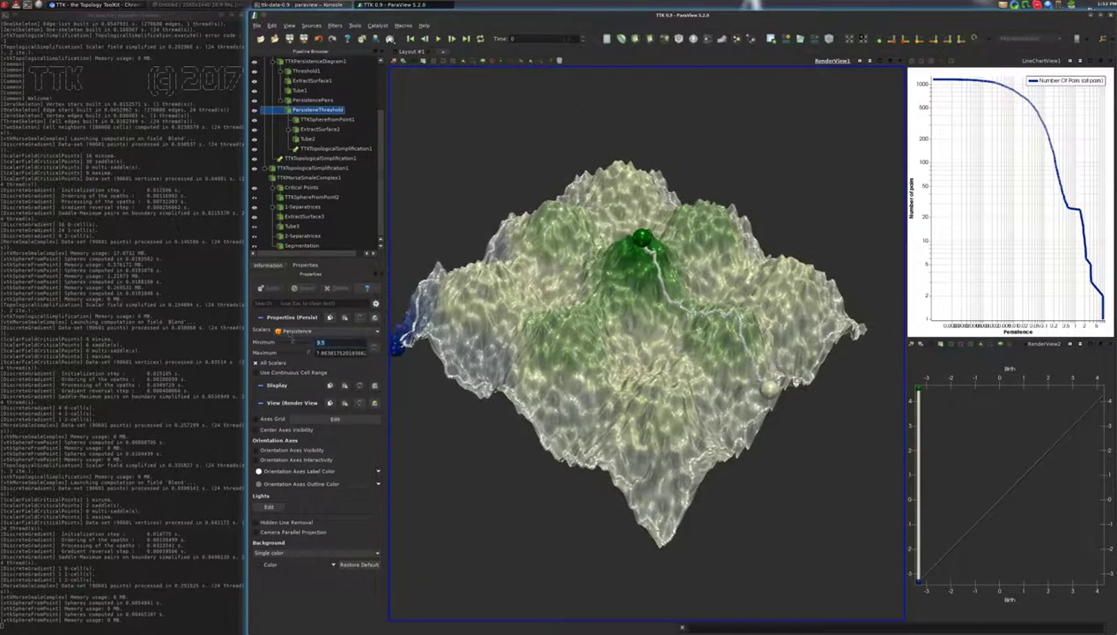
text(0.)
click(280, 292)
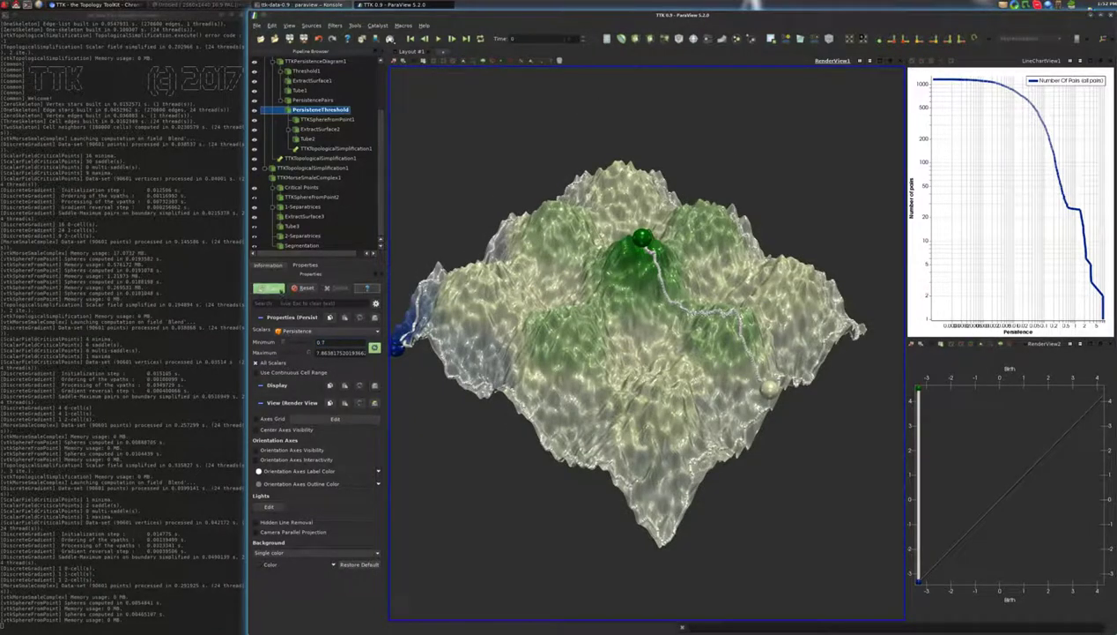
mouse_move(632, 390)
mouse_down()
mouse_move(631, 334)
mouse_move(609, 360)
mouse_move(651, 381)
mouse_move(648, 390)
mouse_up()
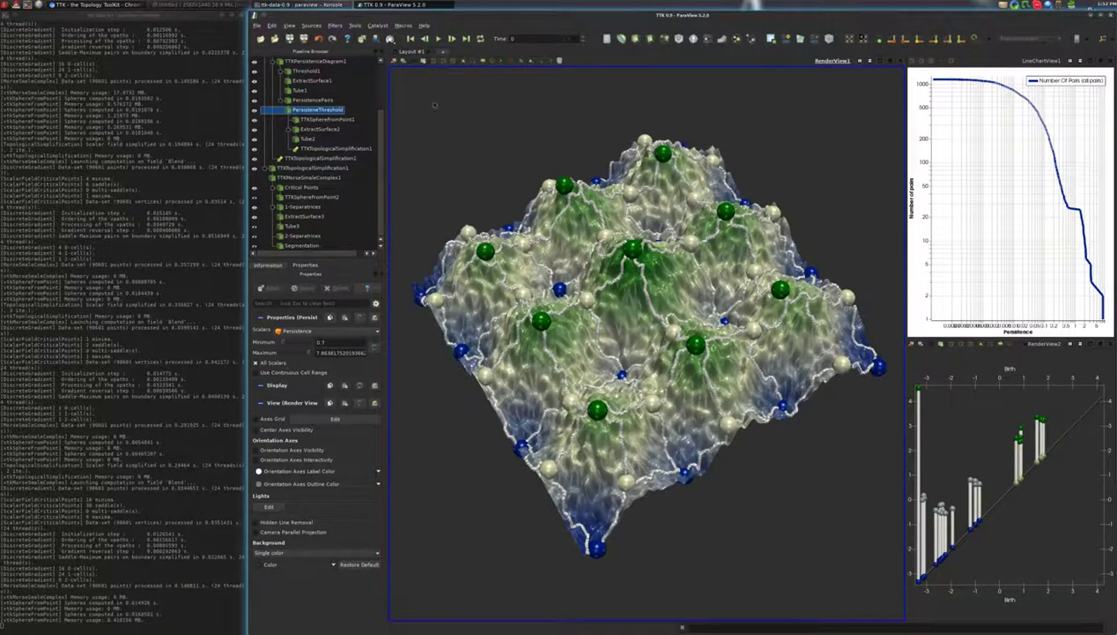
click(257, 24)
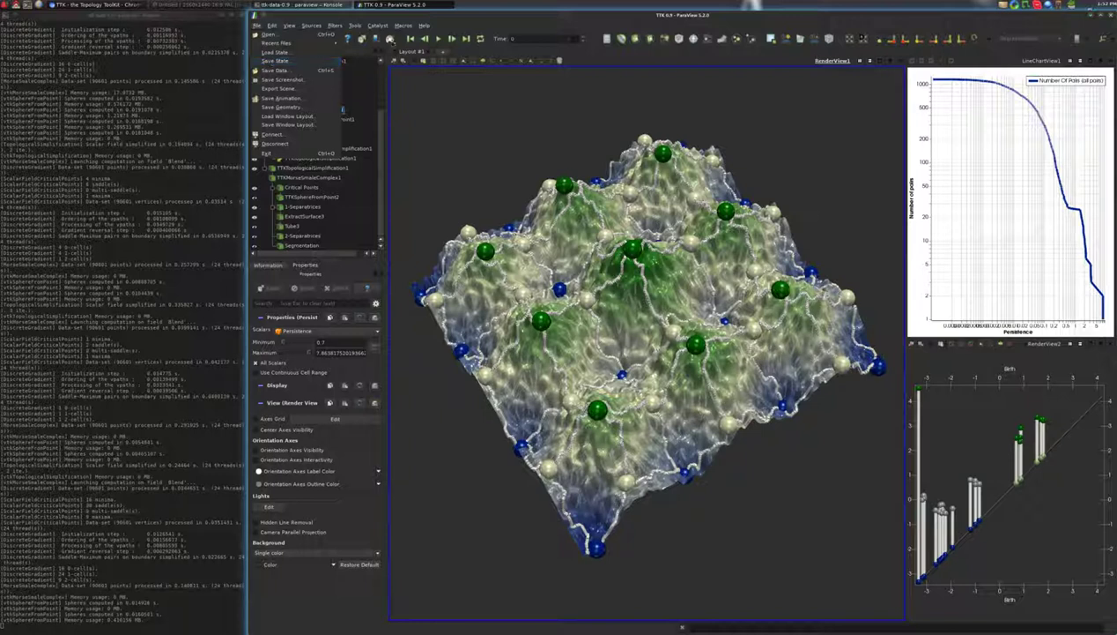
click(592, 110)
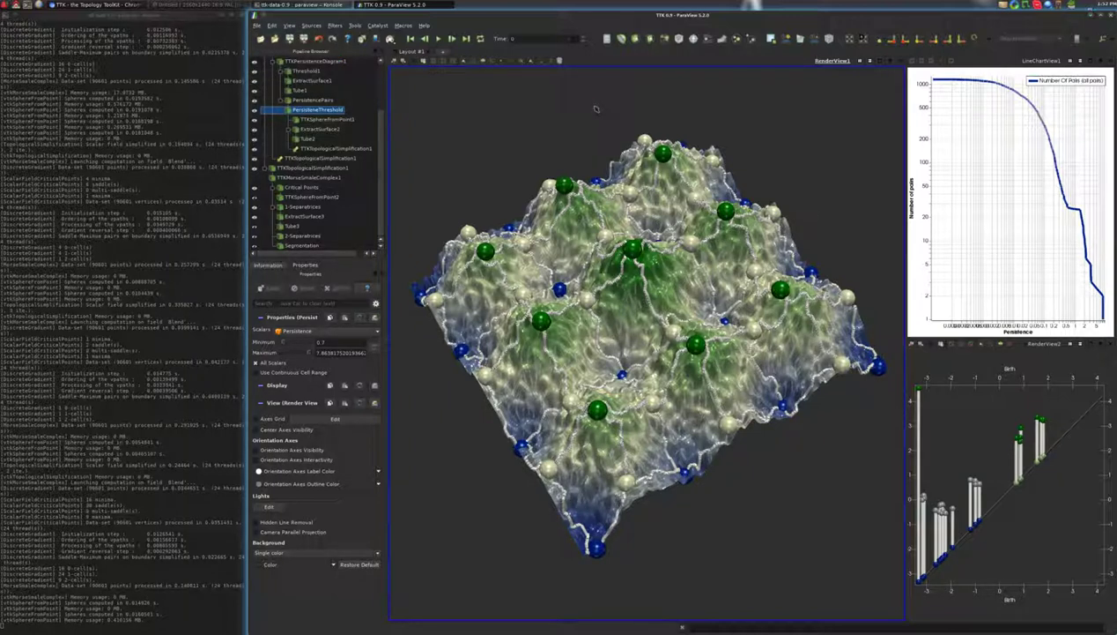